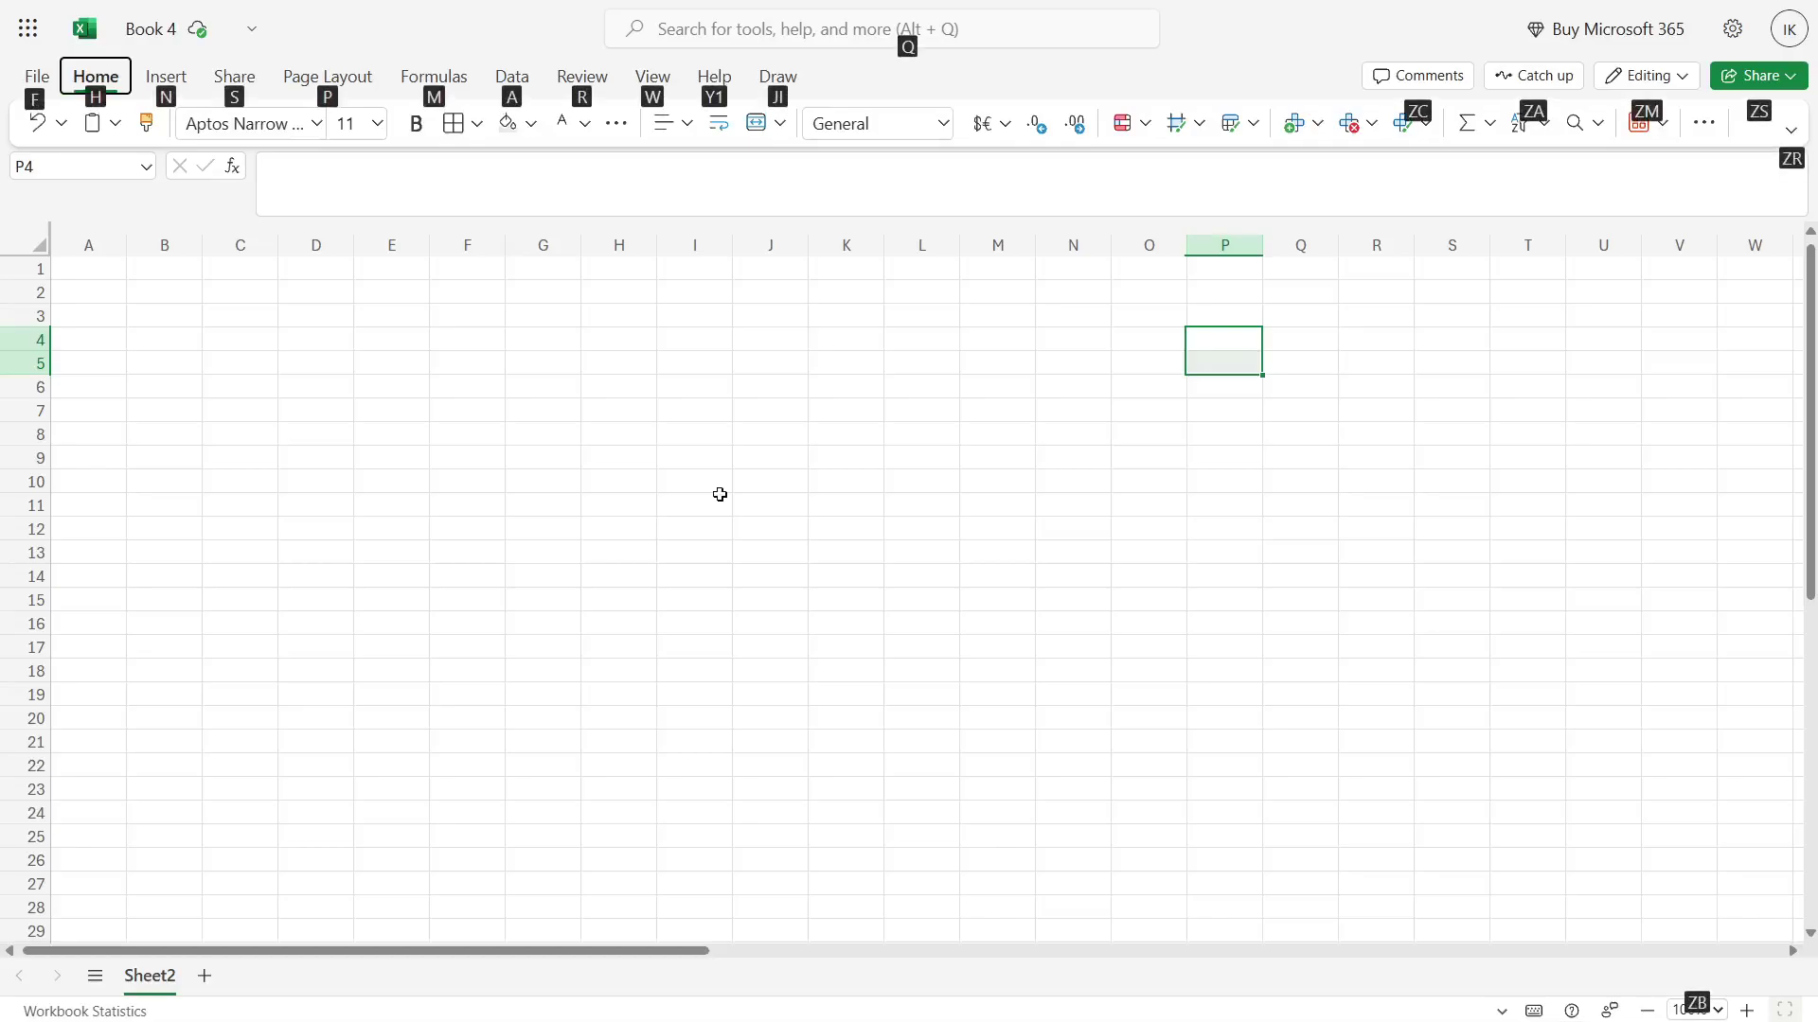
# Step: Merge and centre cells A1 through T1 into one title cell across row 1
pyautogui.press('Escape')
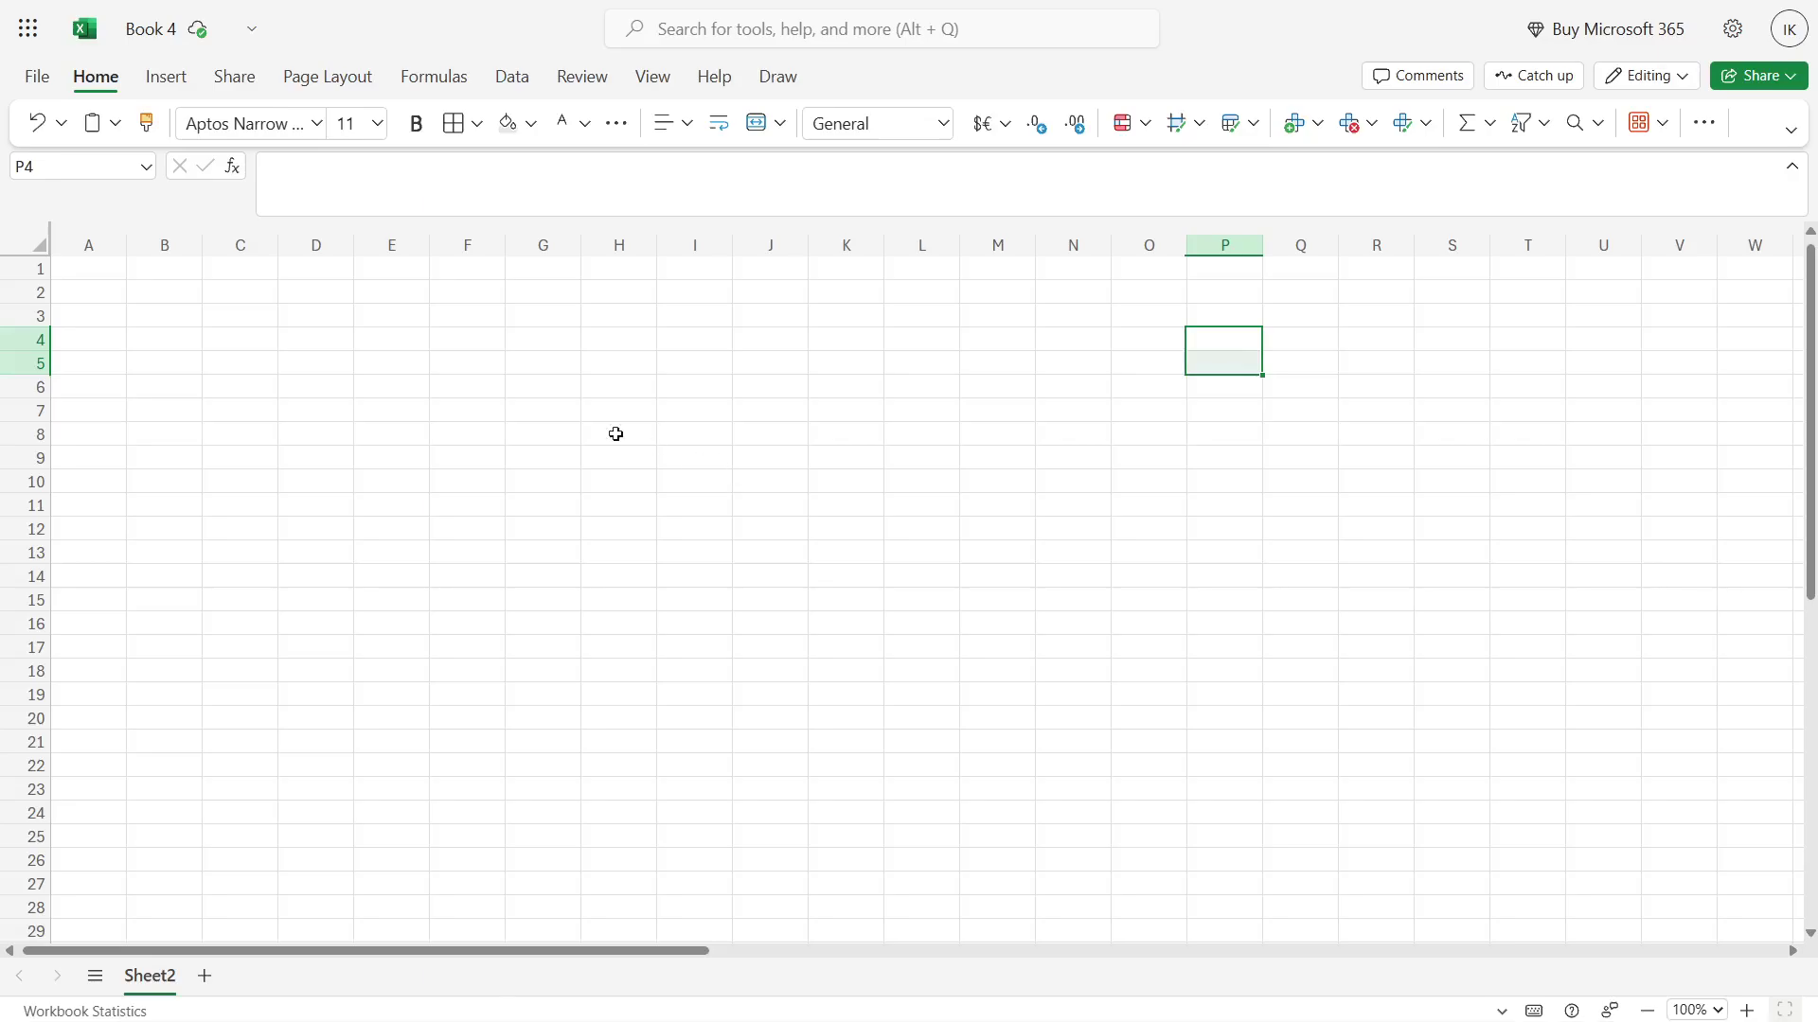
pyautogui.press('alt')
pyautogui.click(128, 269)
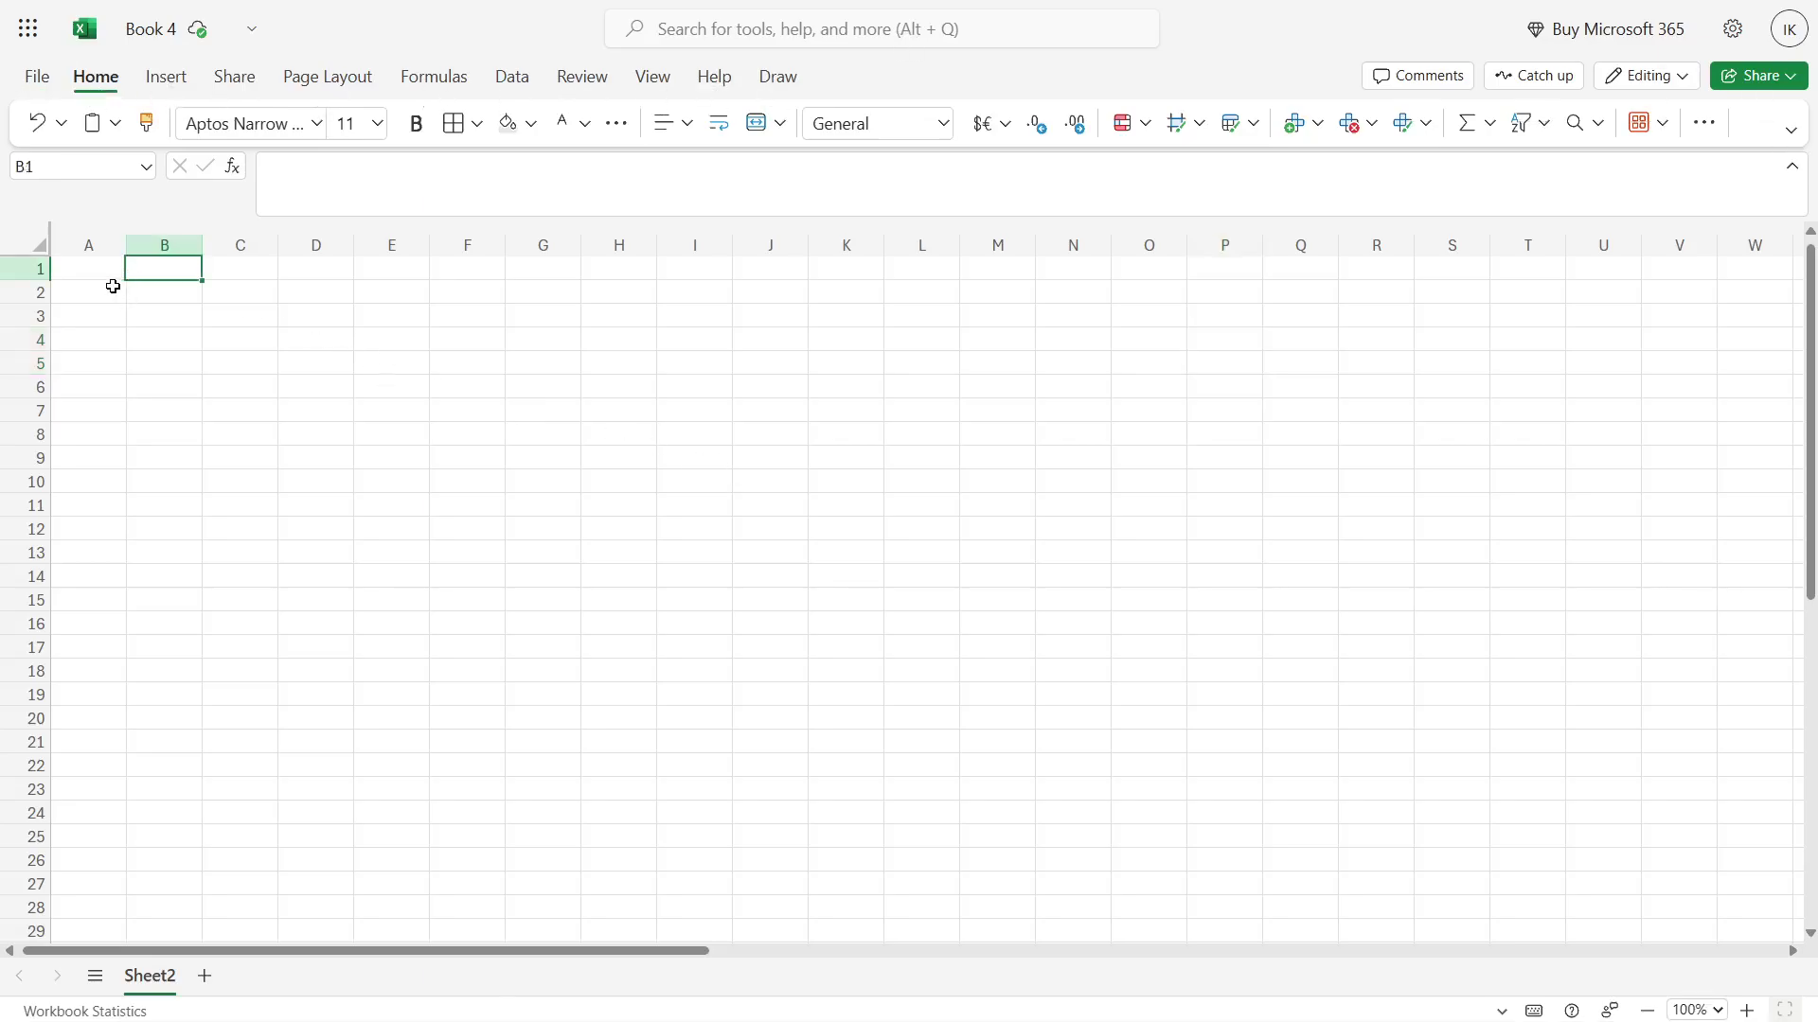
pyautogui.moveTo(90, 266); pyautogui.dragTo(1516, 263)
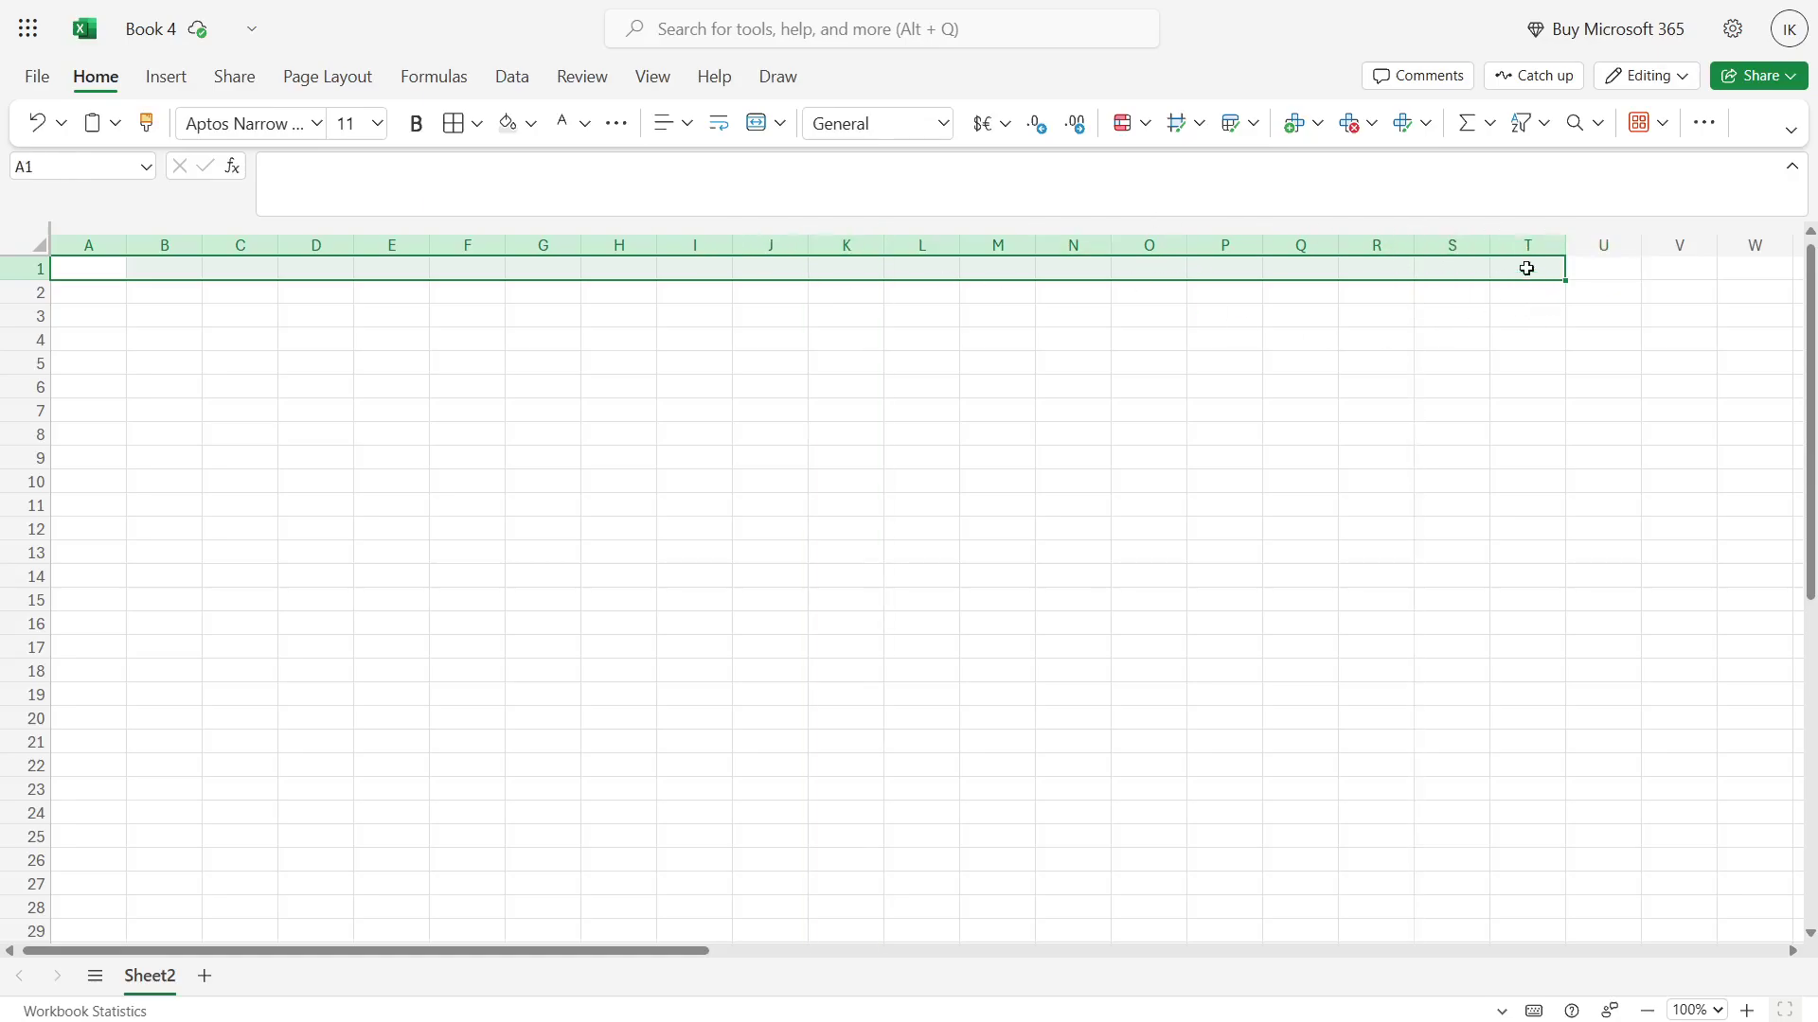
pyautogui.click(753, 124)
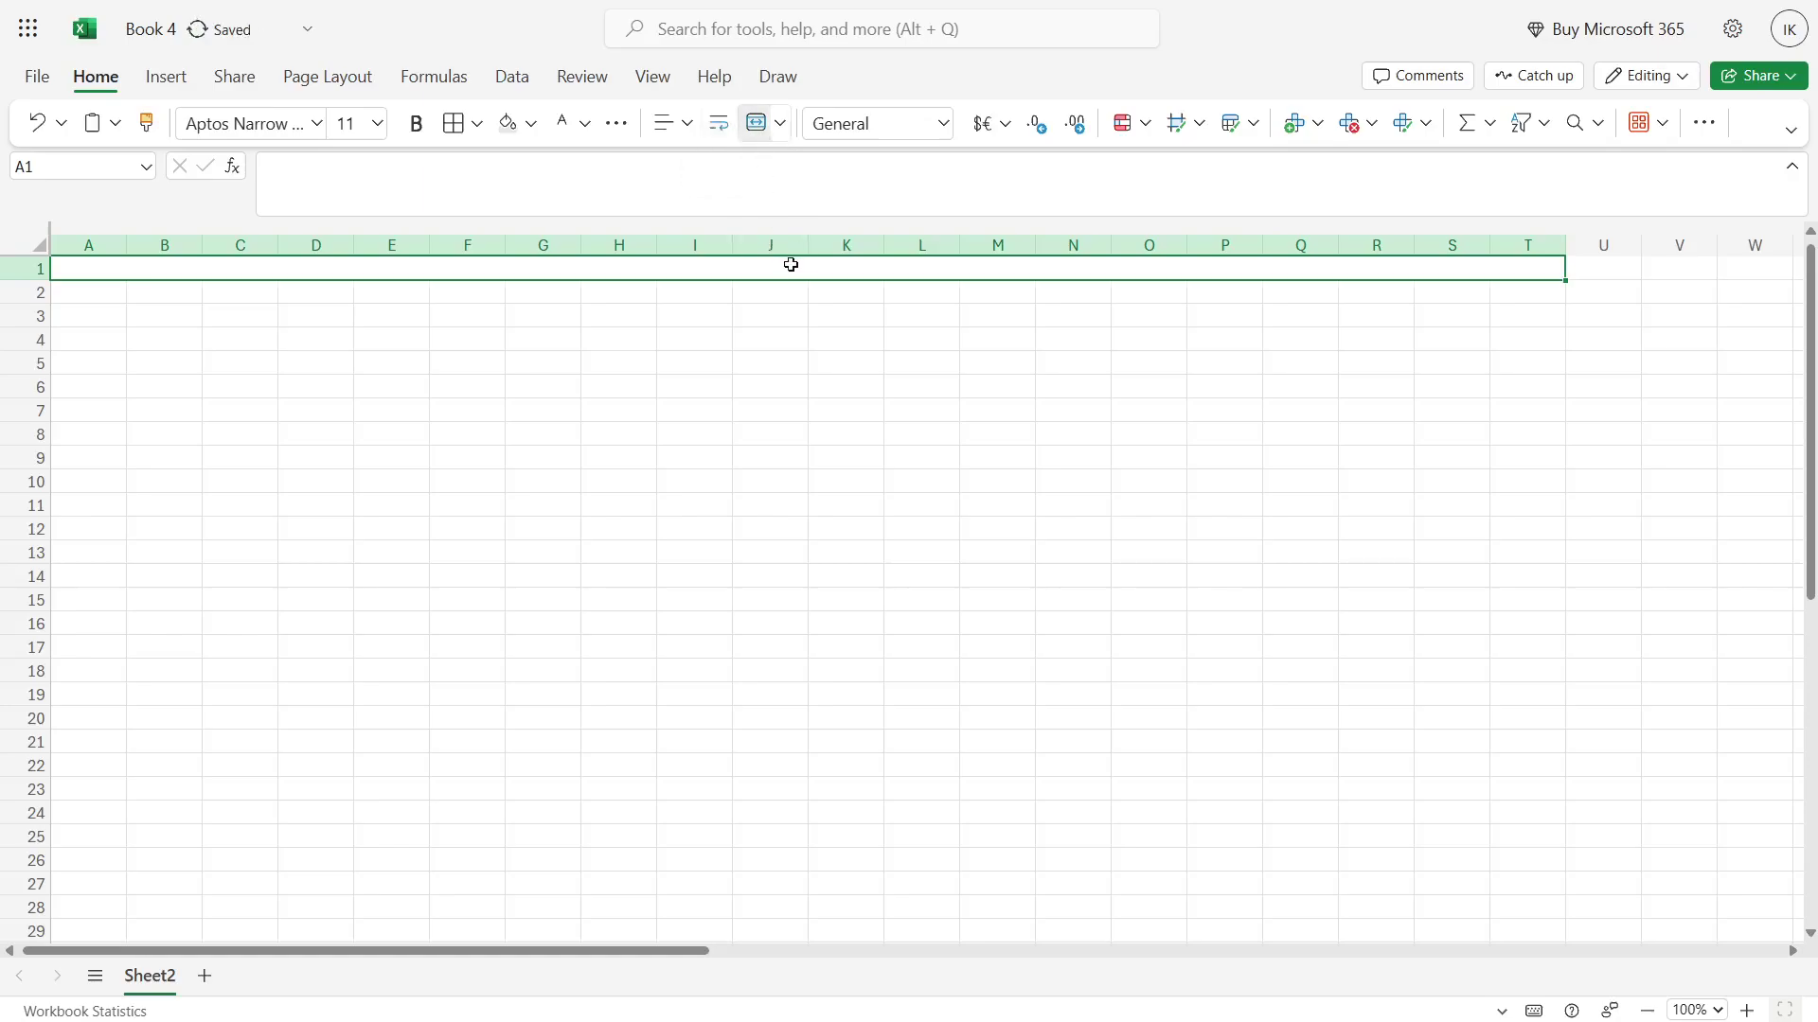
# Step: Enter 'Fleet Maintenance' in the merged cell at 18-point and make row 1 slightly taller
pyautogui.doubleClick(786, 268)
pyautogui.write('Fleet')
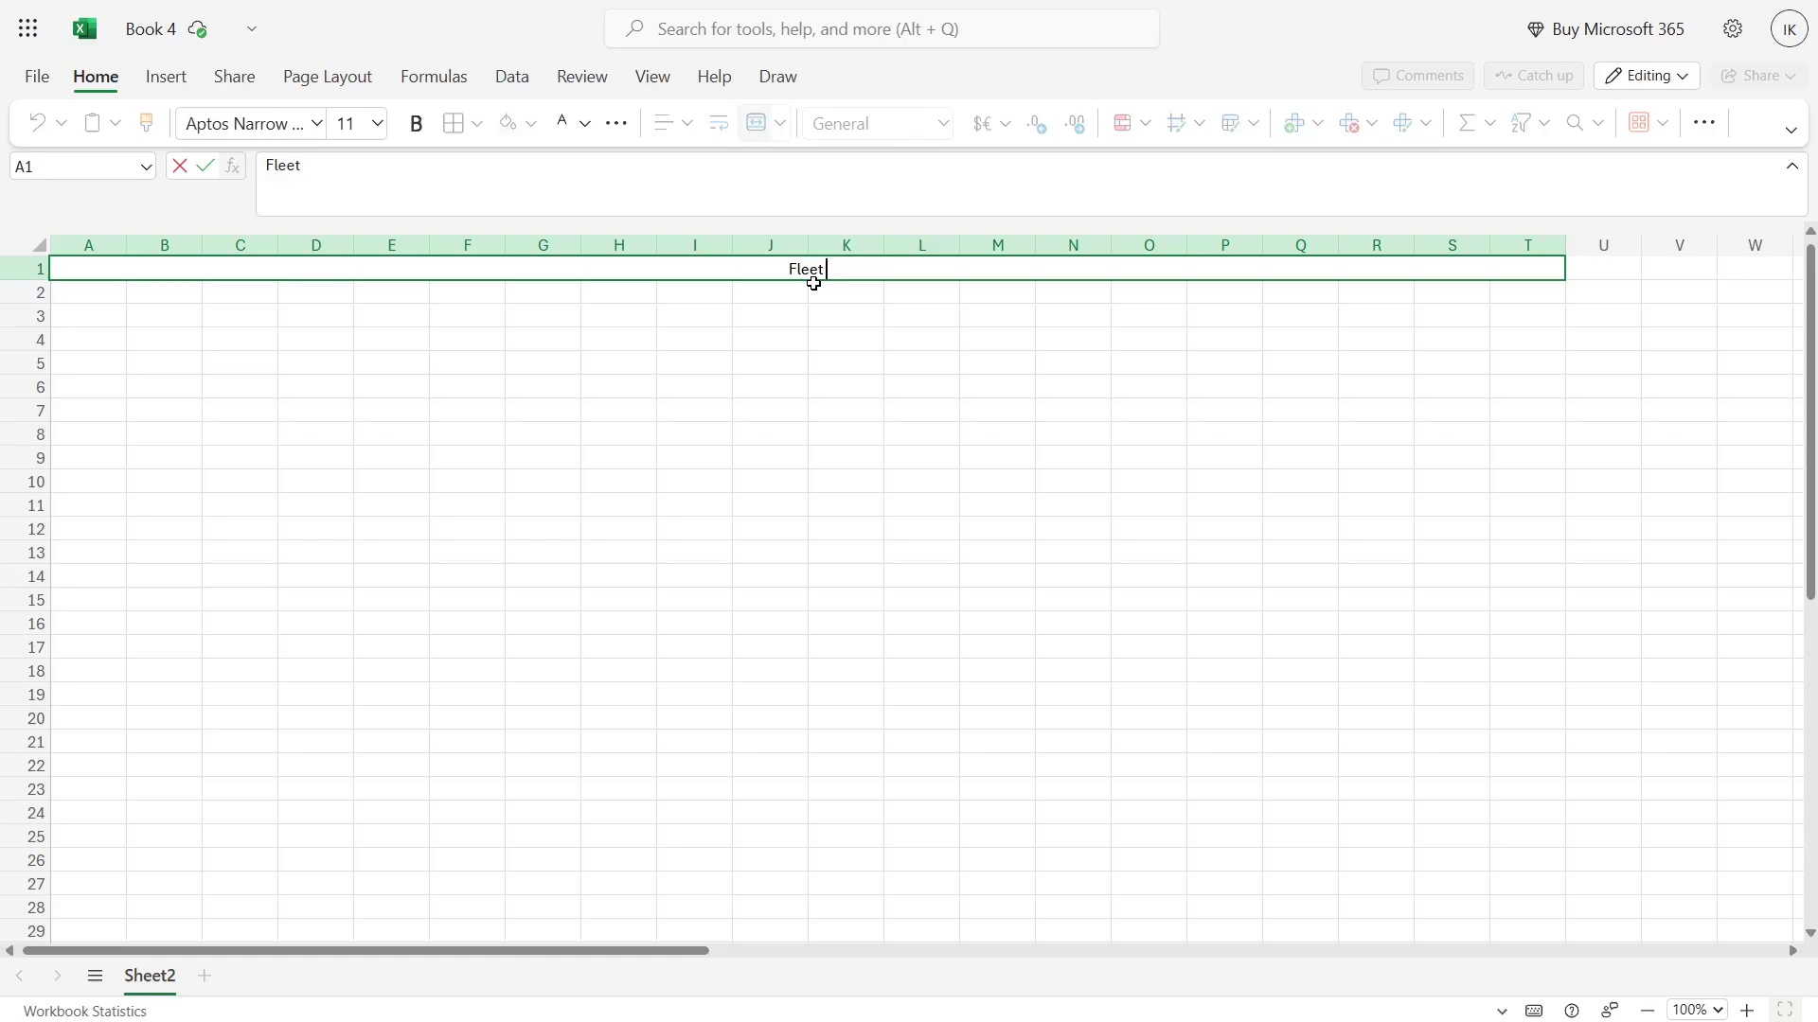
pyautogui.write(' Maintenance')
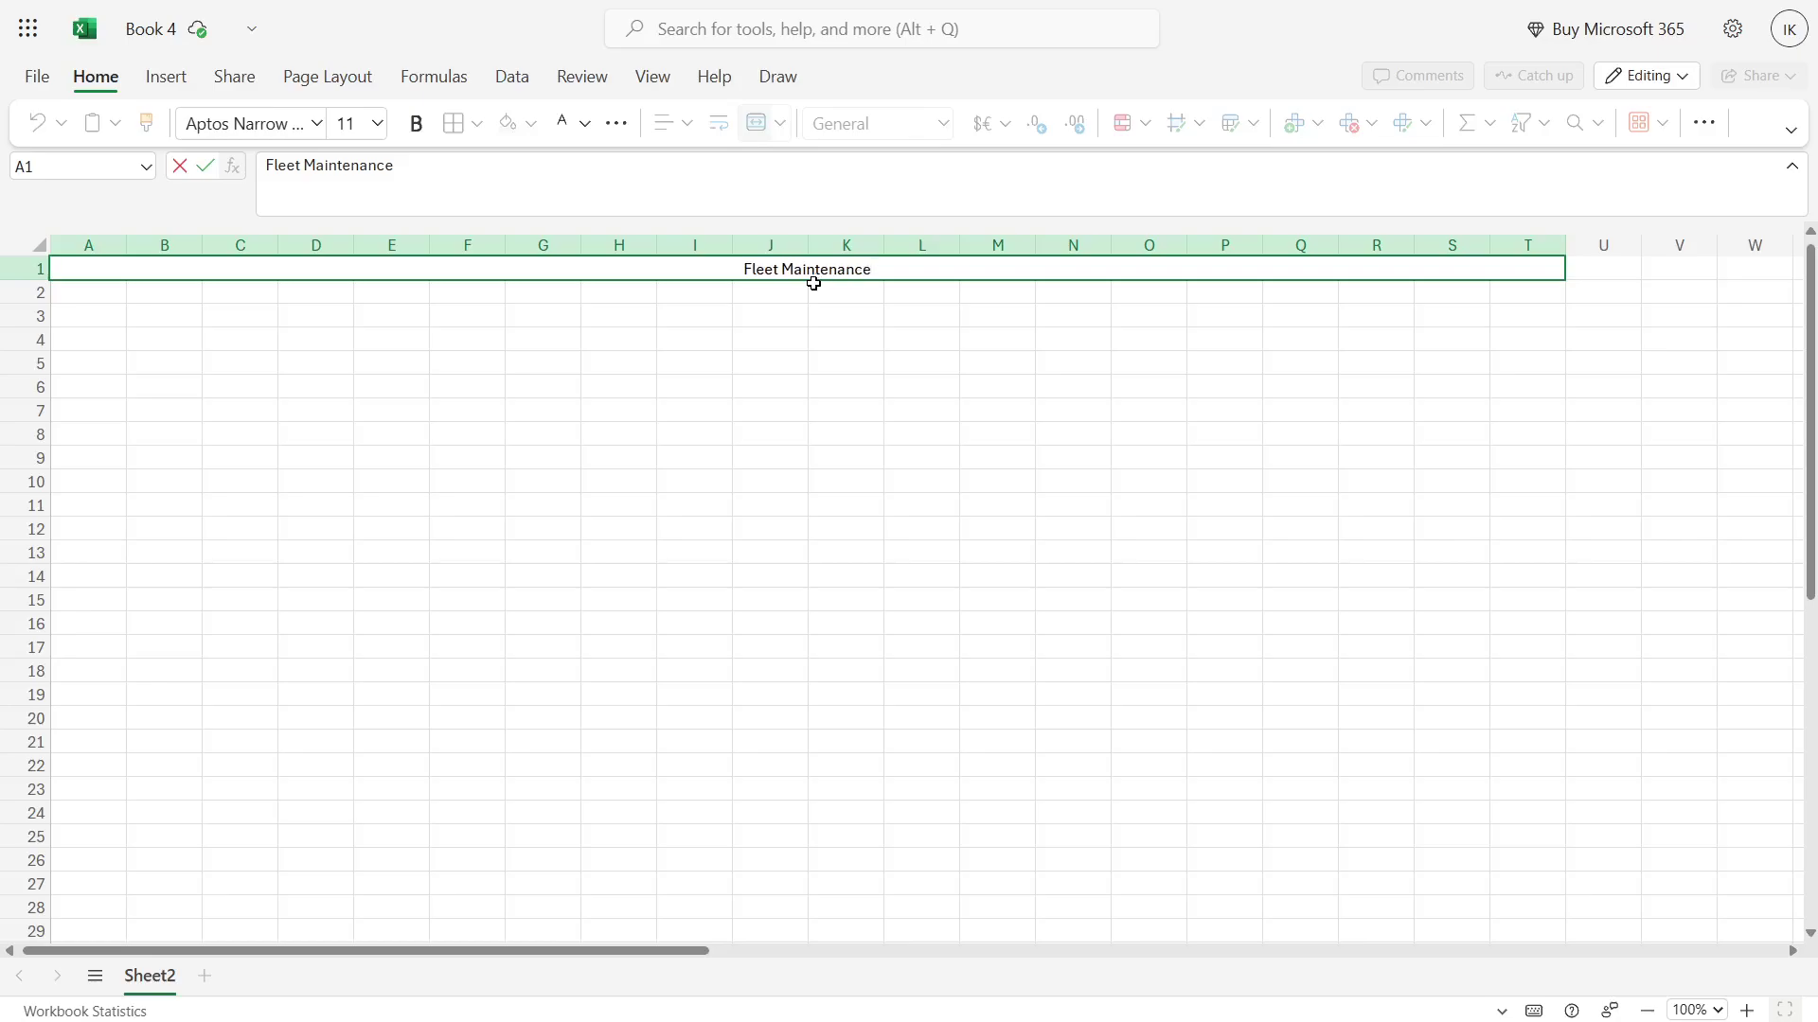
pyautogui.click(836, 317)
pyautogui.click(791, 265)
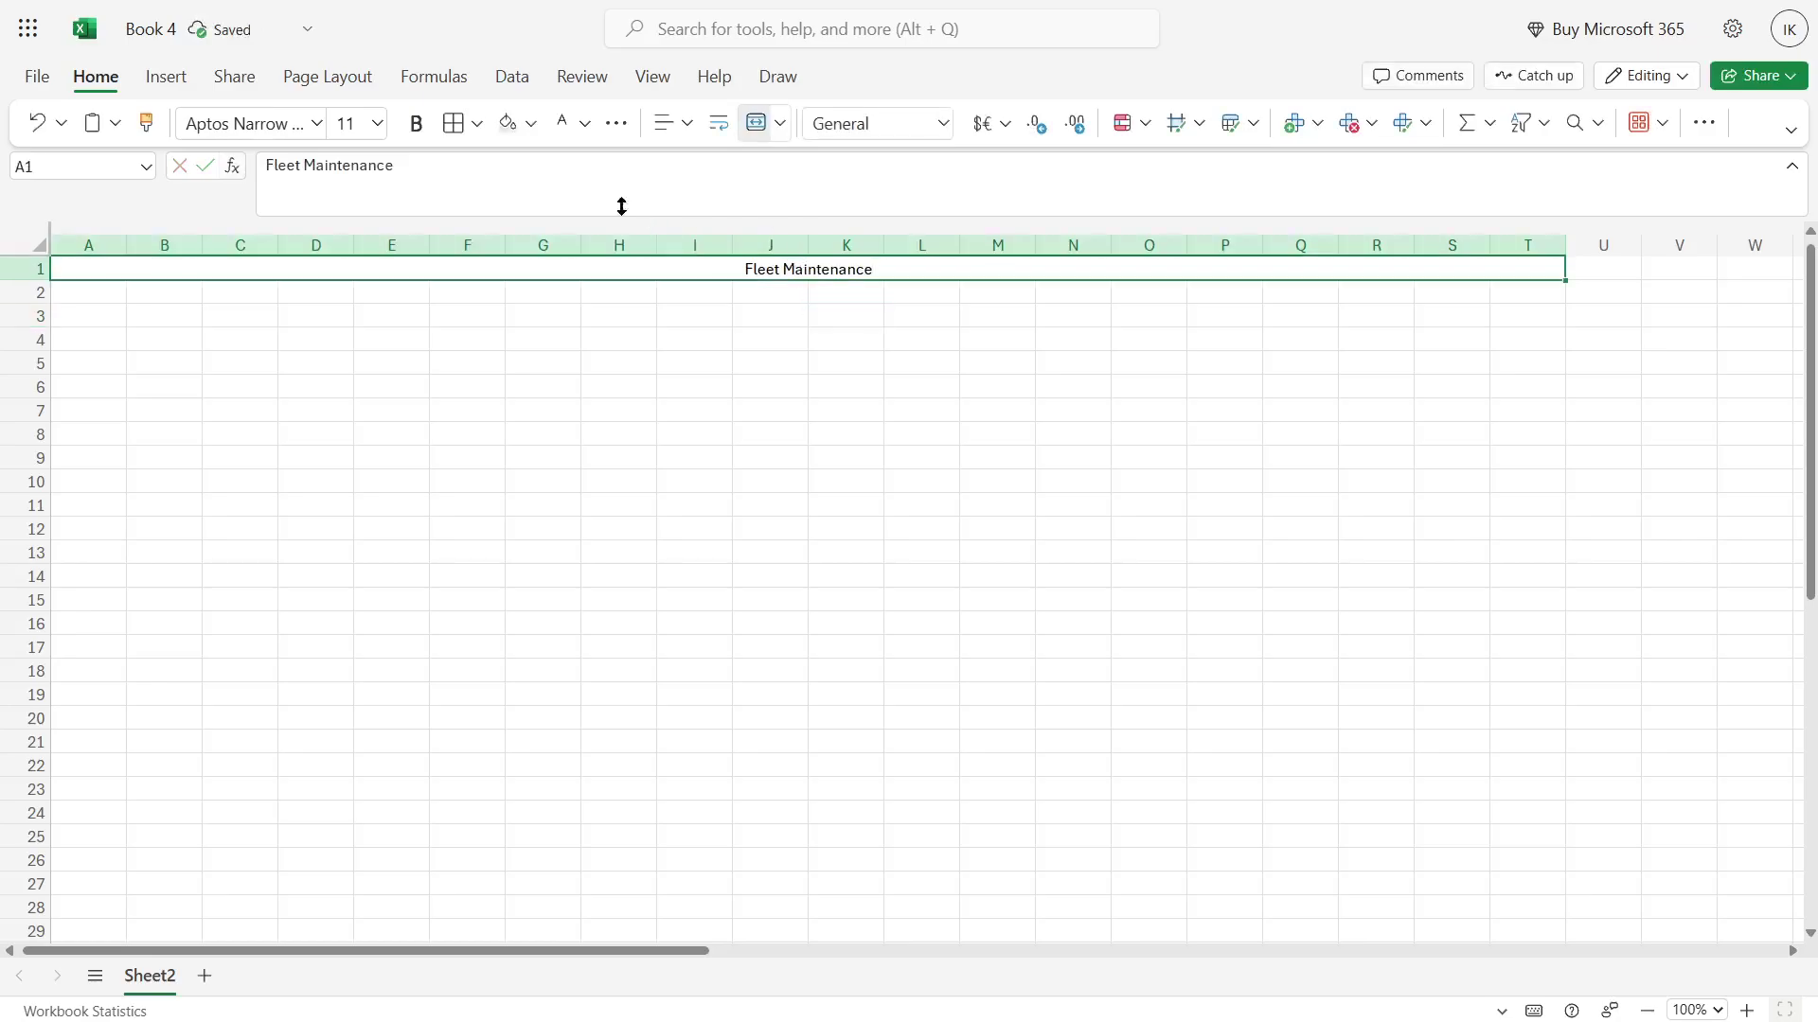
pyautogui.click(377, 124)
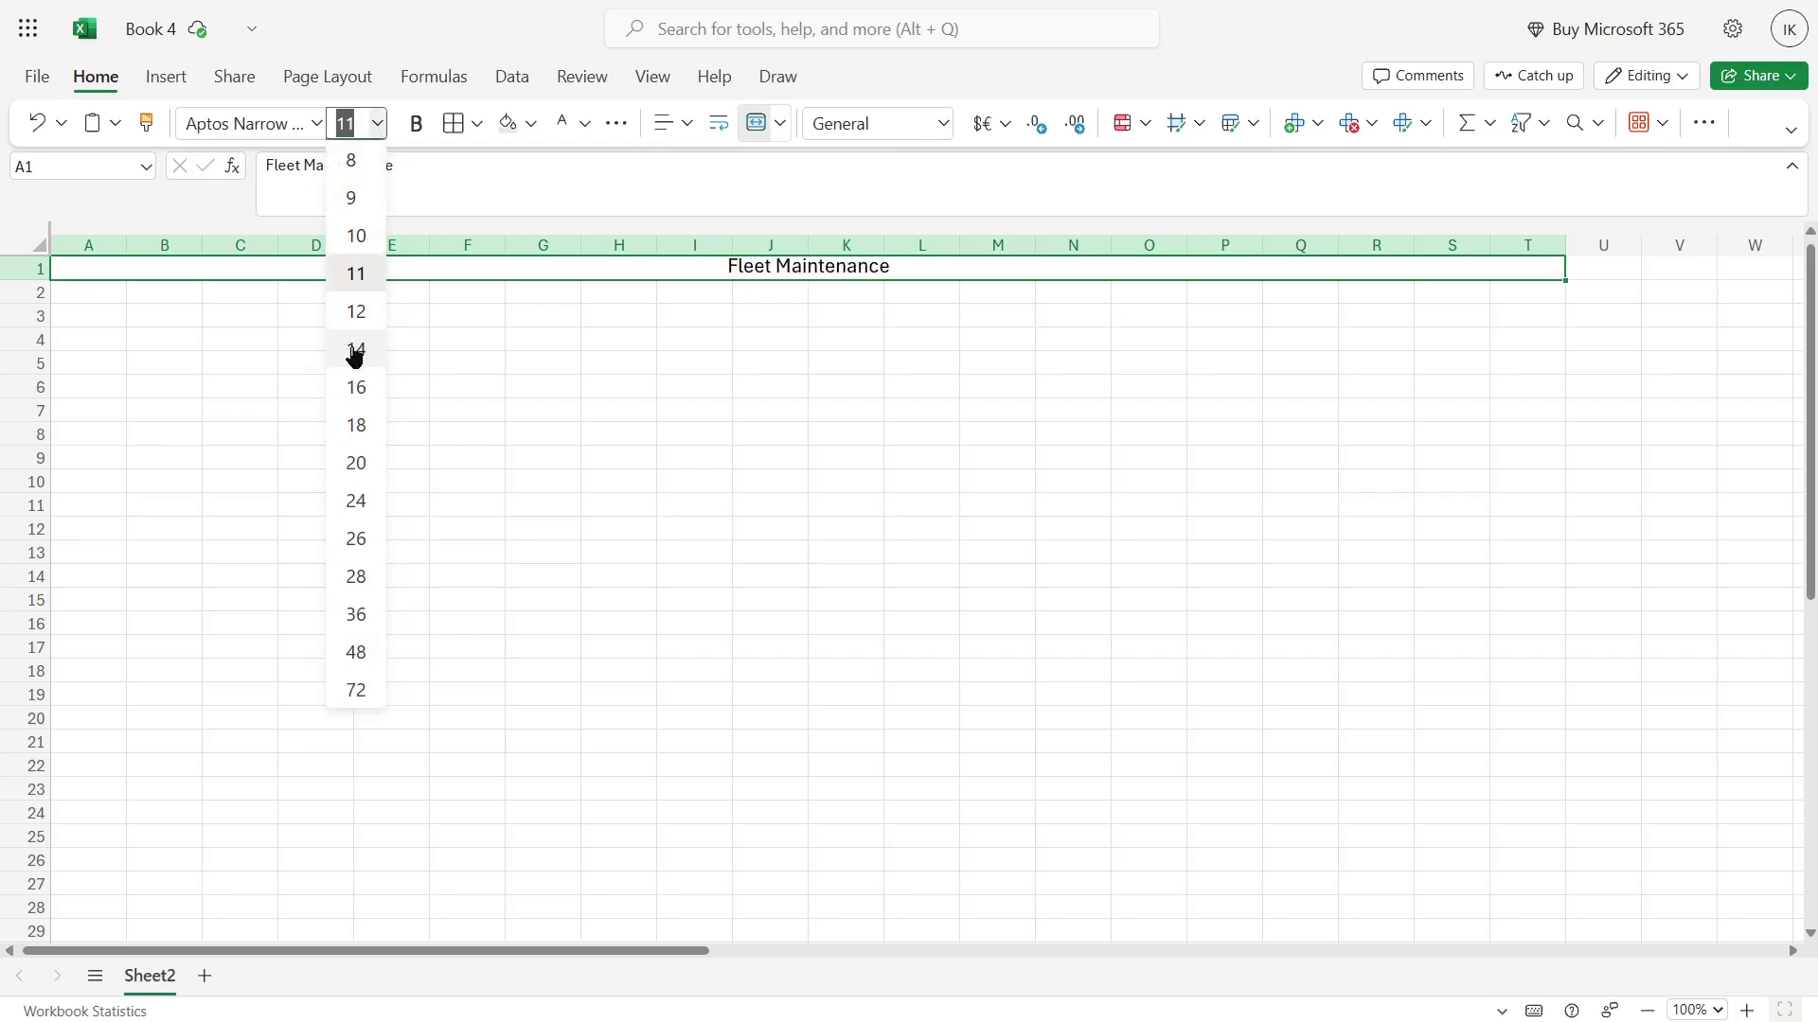
pyautogui.click(355, 425)
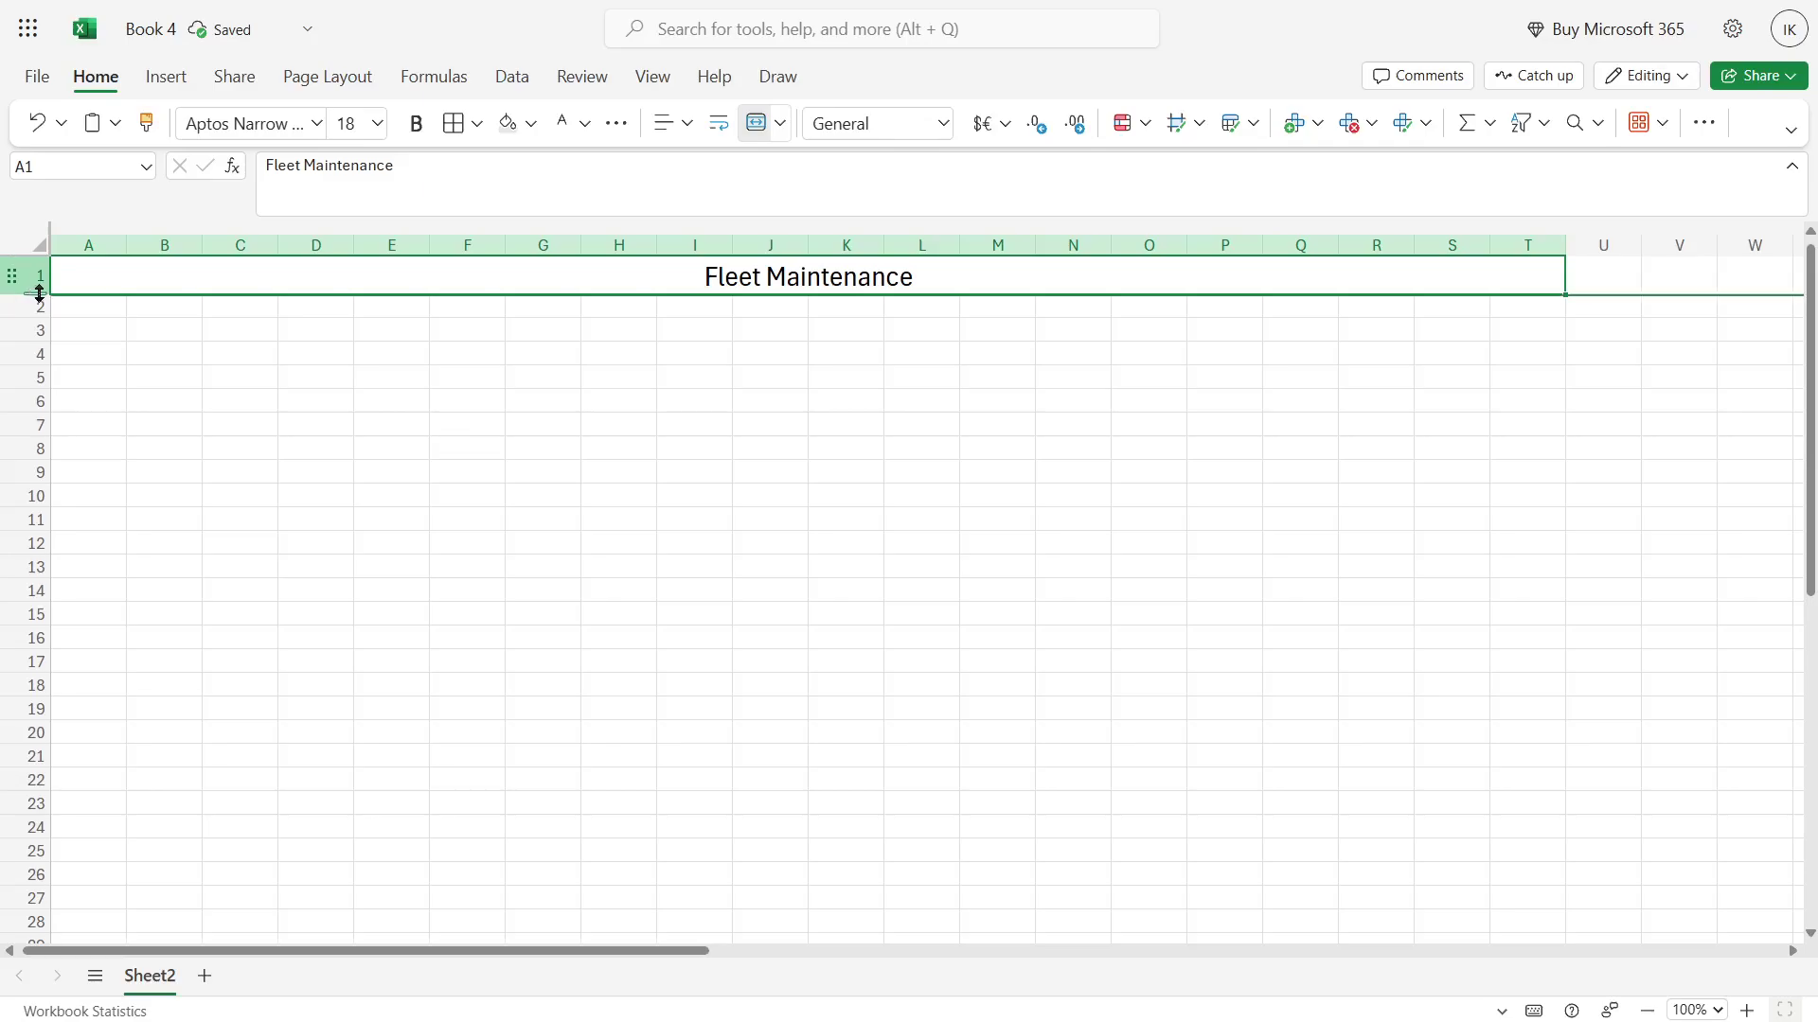
pyautogui.moveTo(39, 294); pyautogui.dragTo(39, 303)
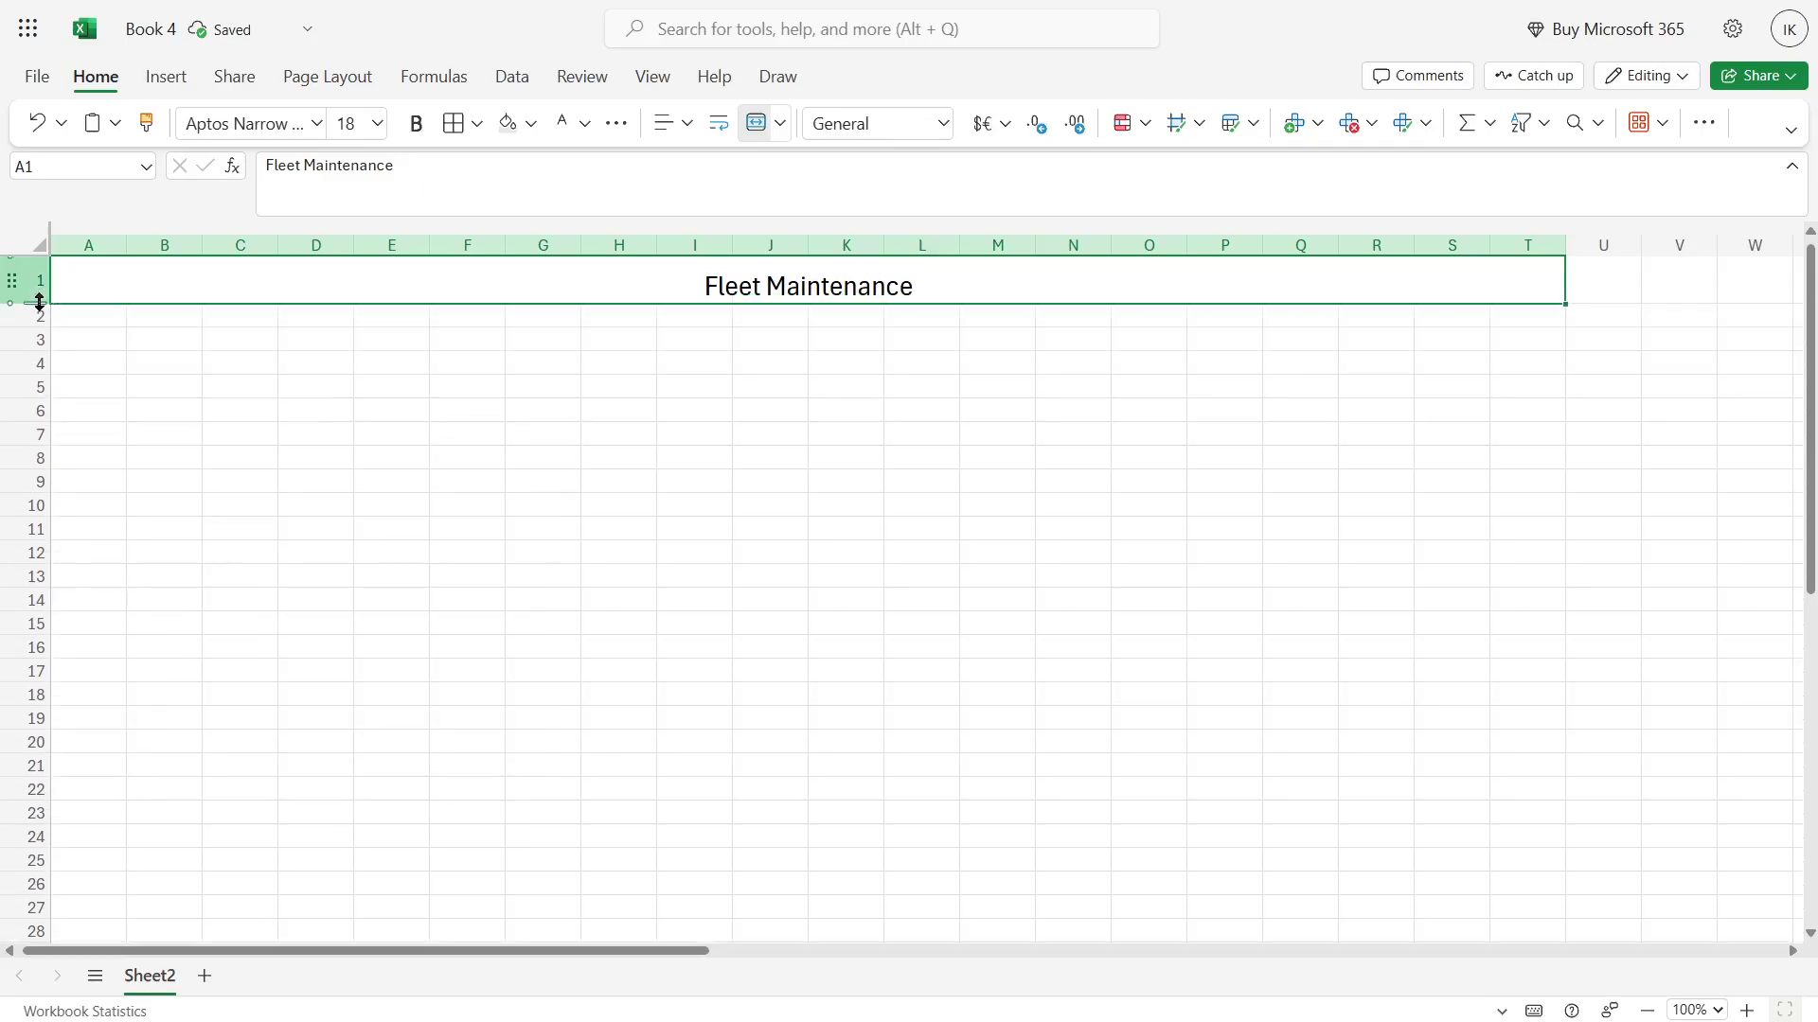
# Step: Middle-align the title, fill it light grey, make it bold and add a bottom border
pyautogui.click(688, 124)
pyautogui.click(725, 269)
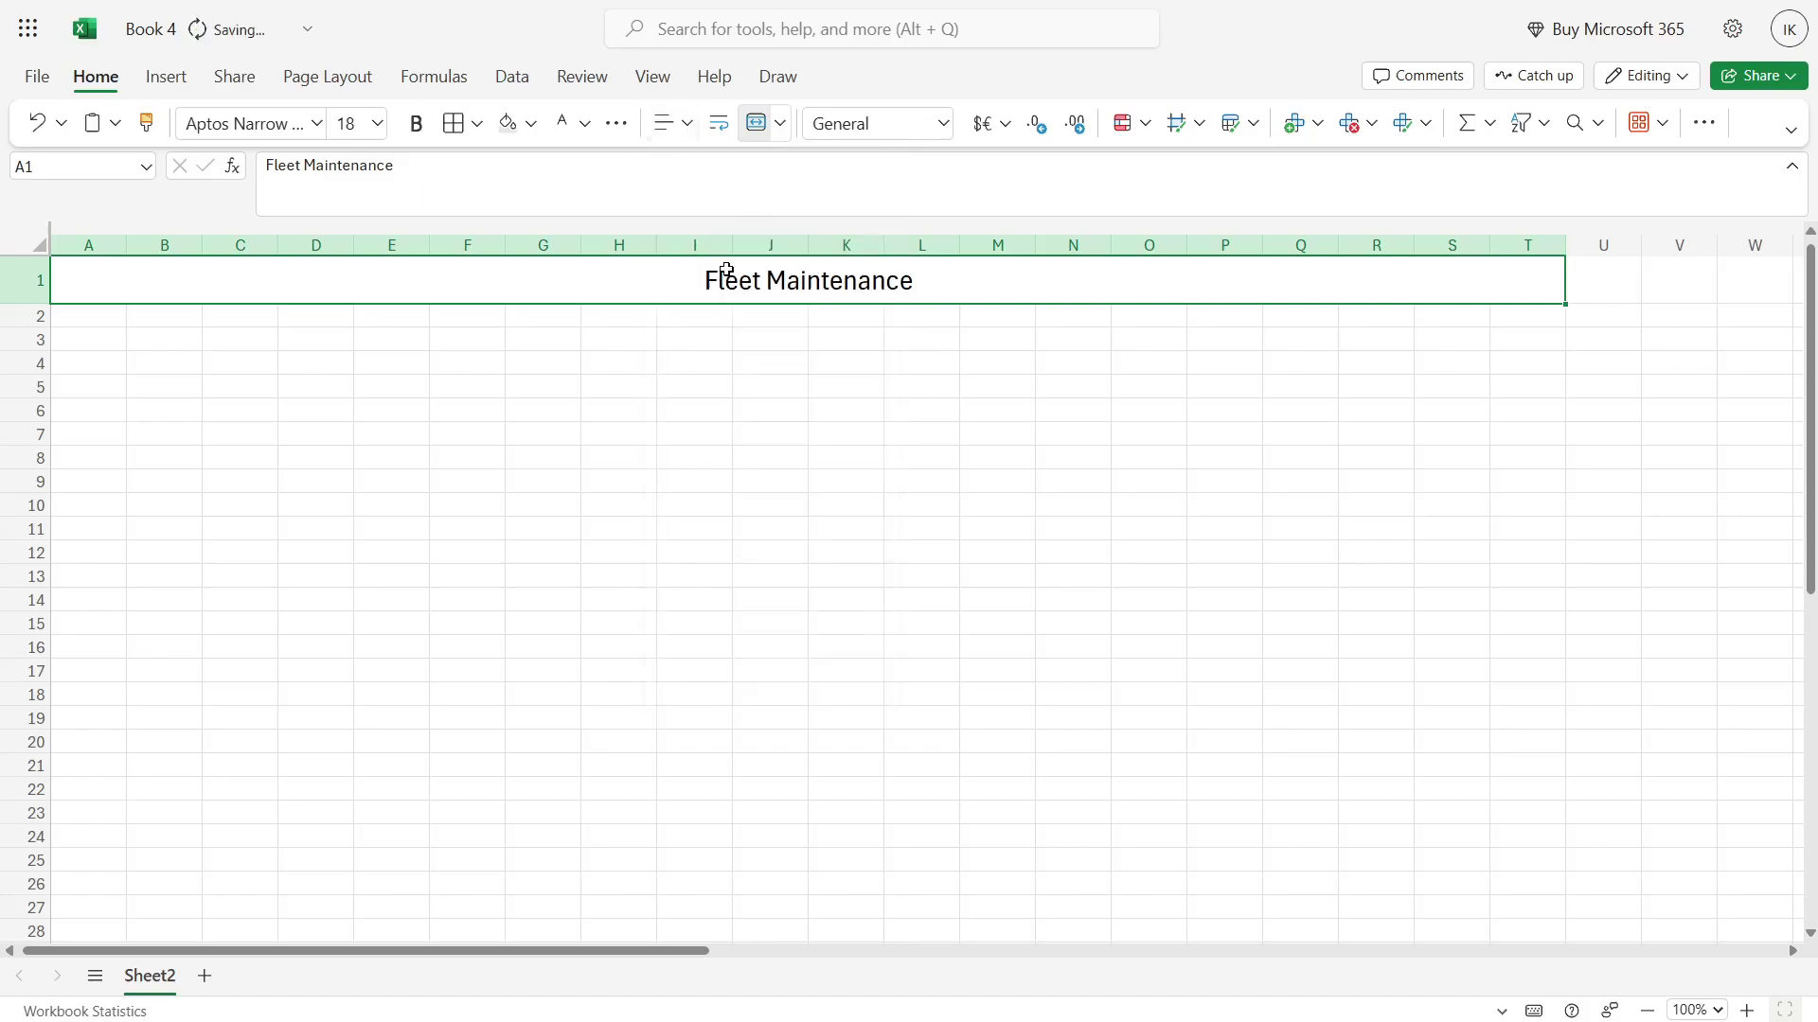
pyautogui.click(733, 242)
pyautogui.click(531, 124)
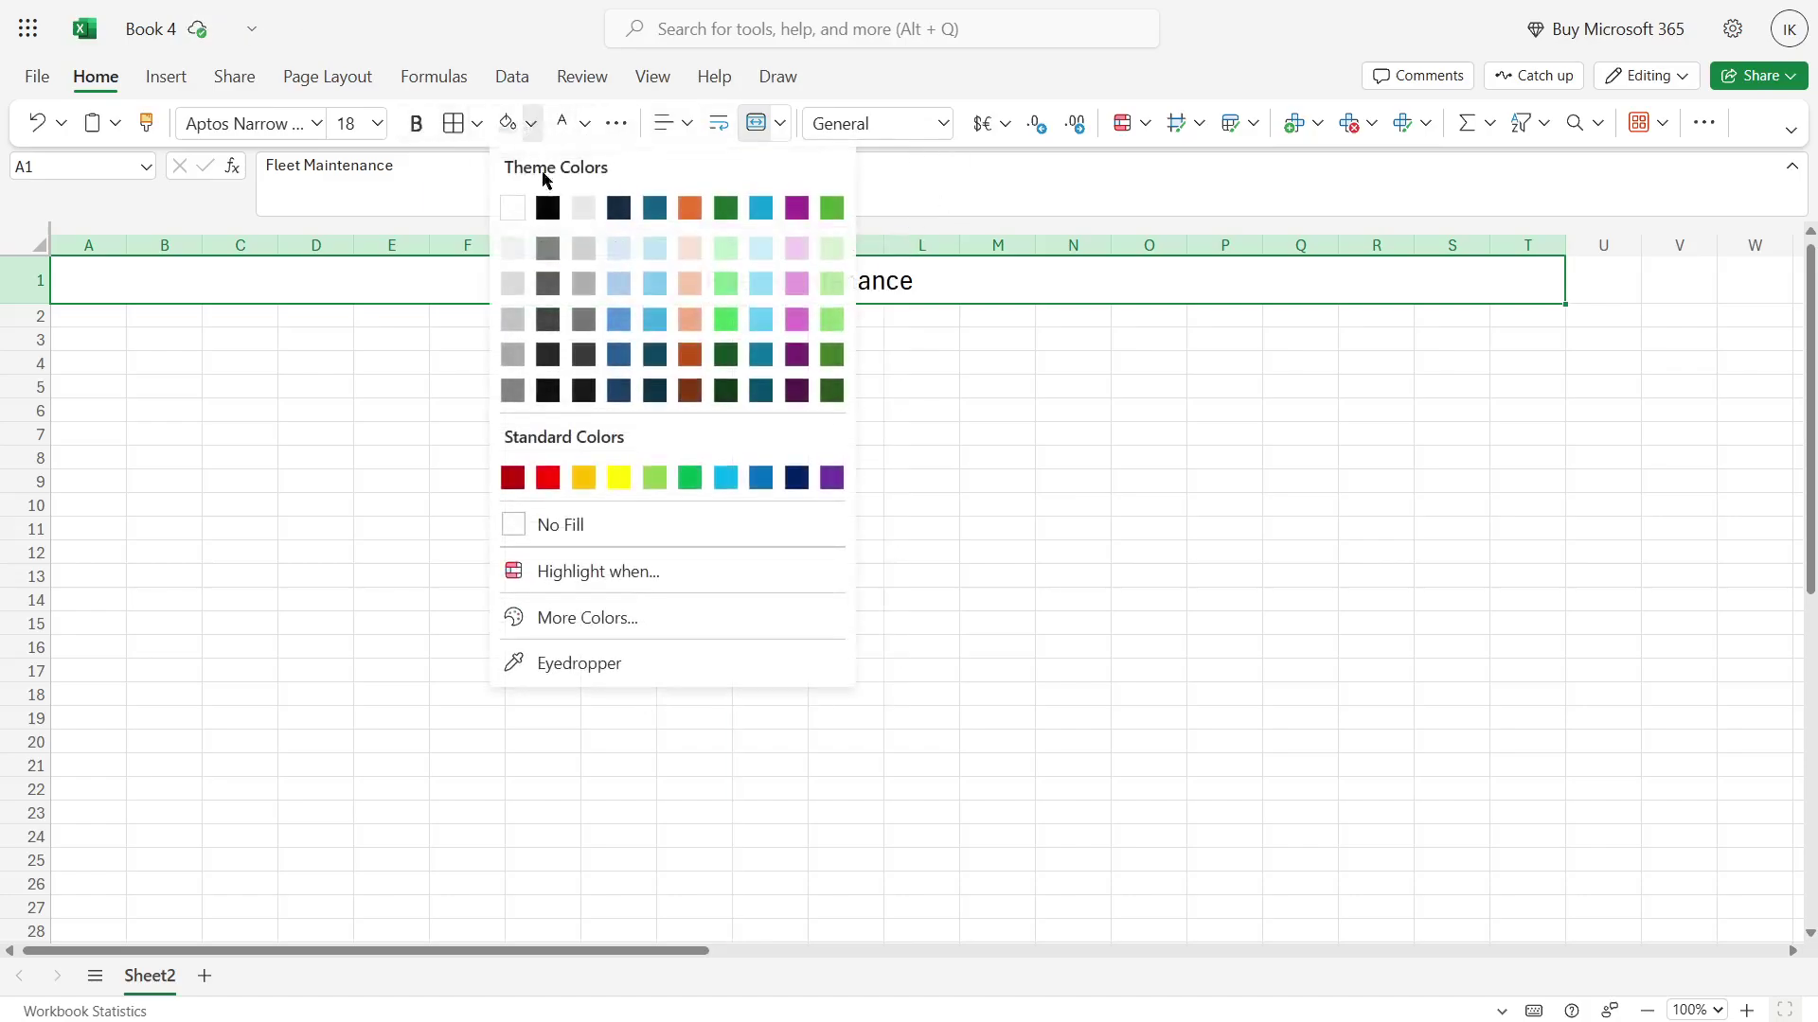
pyautogui.click(585, 250)
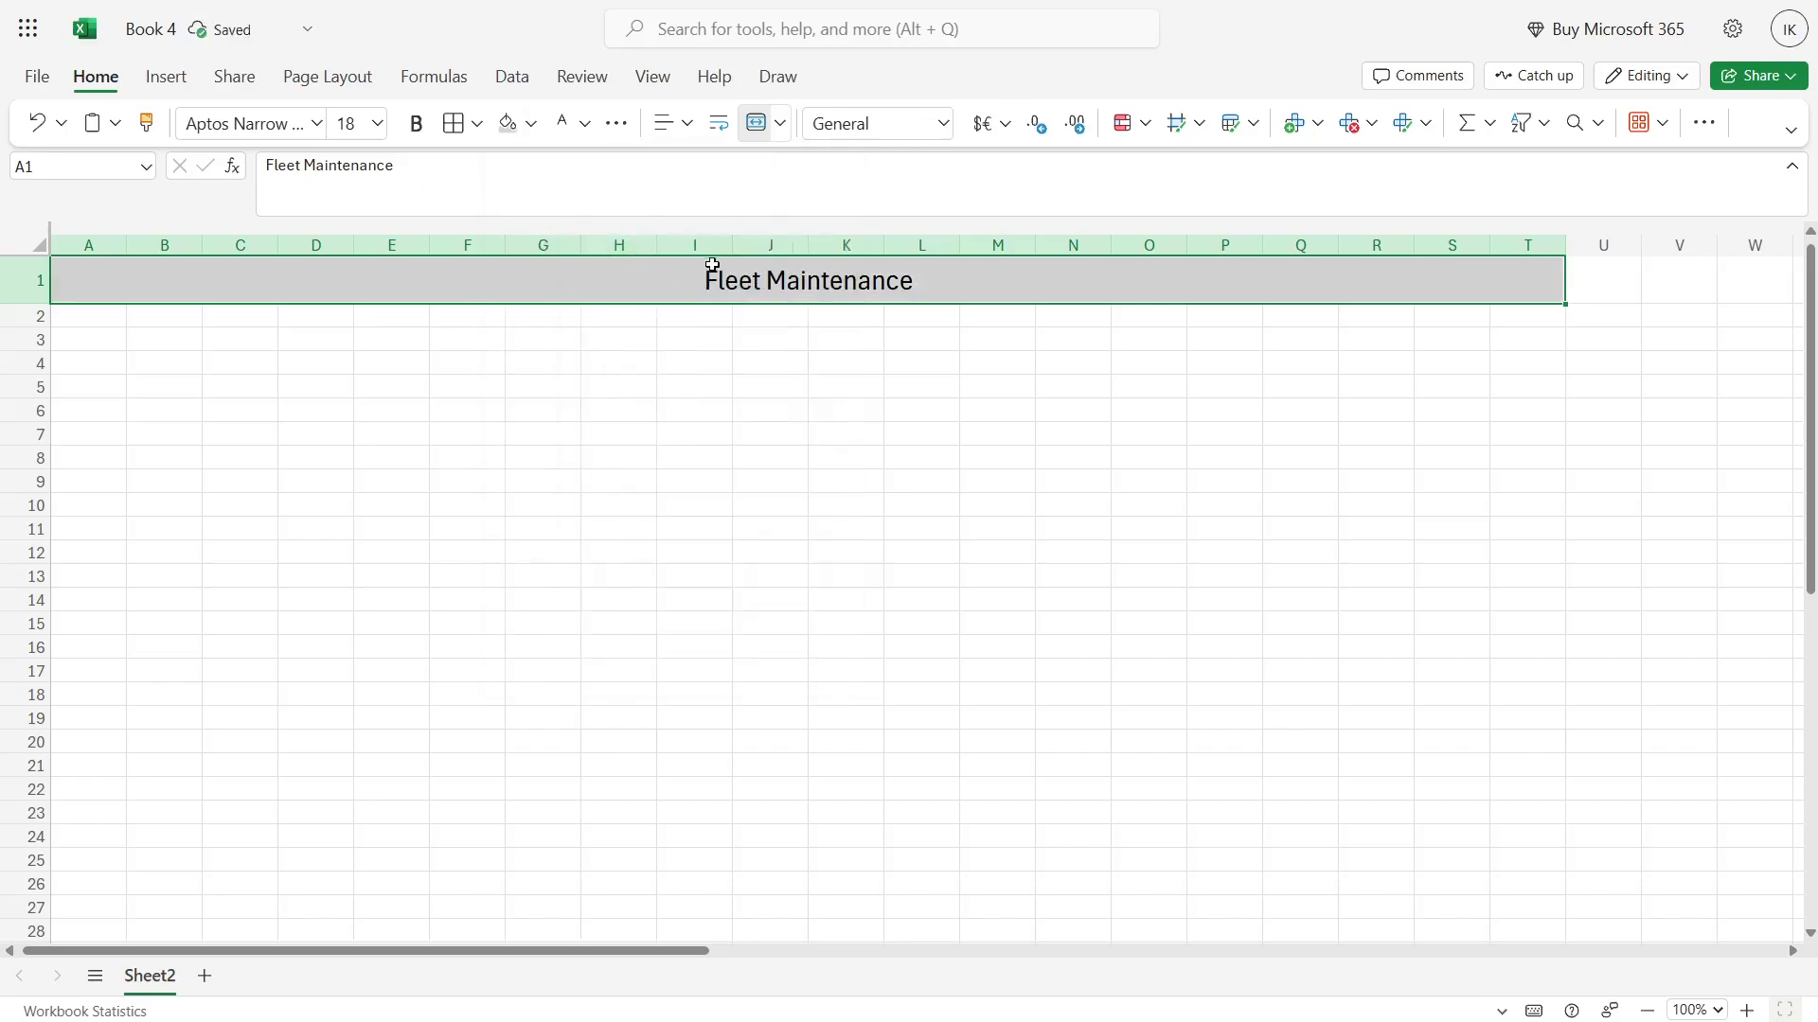
pyautogui.click(417, 132)
pyautogui.click(620, 390)
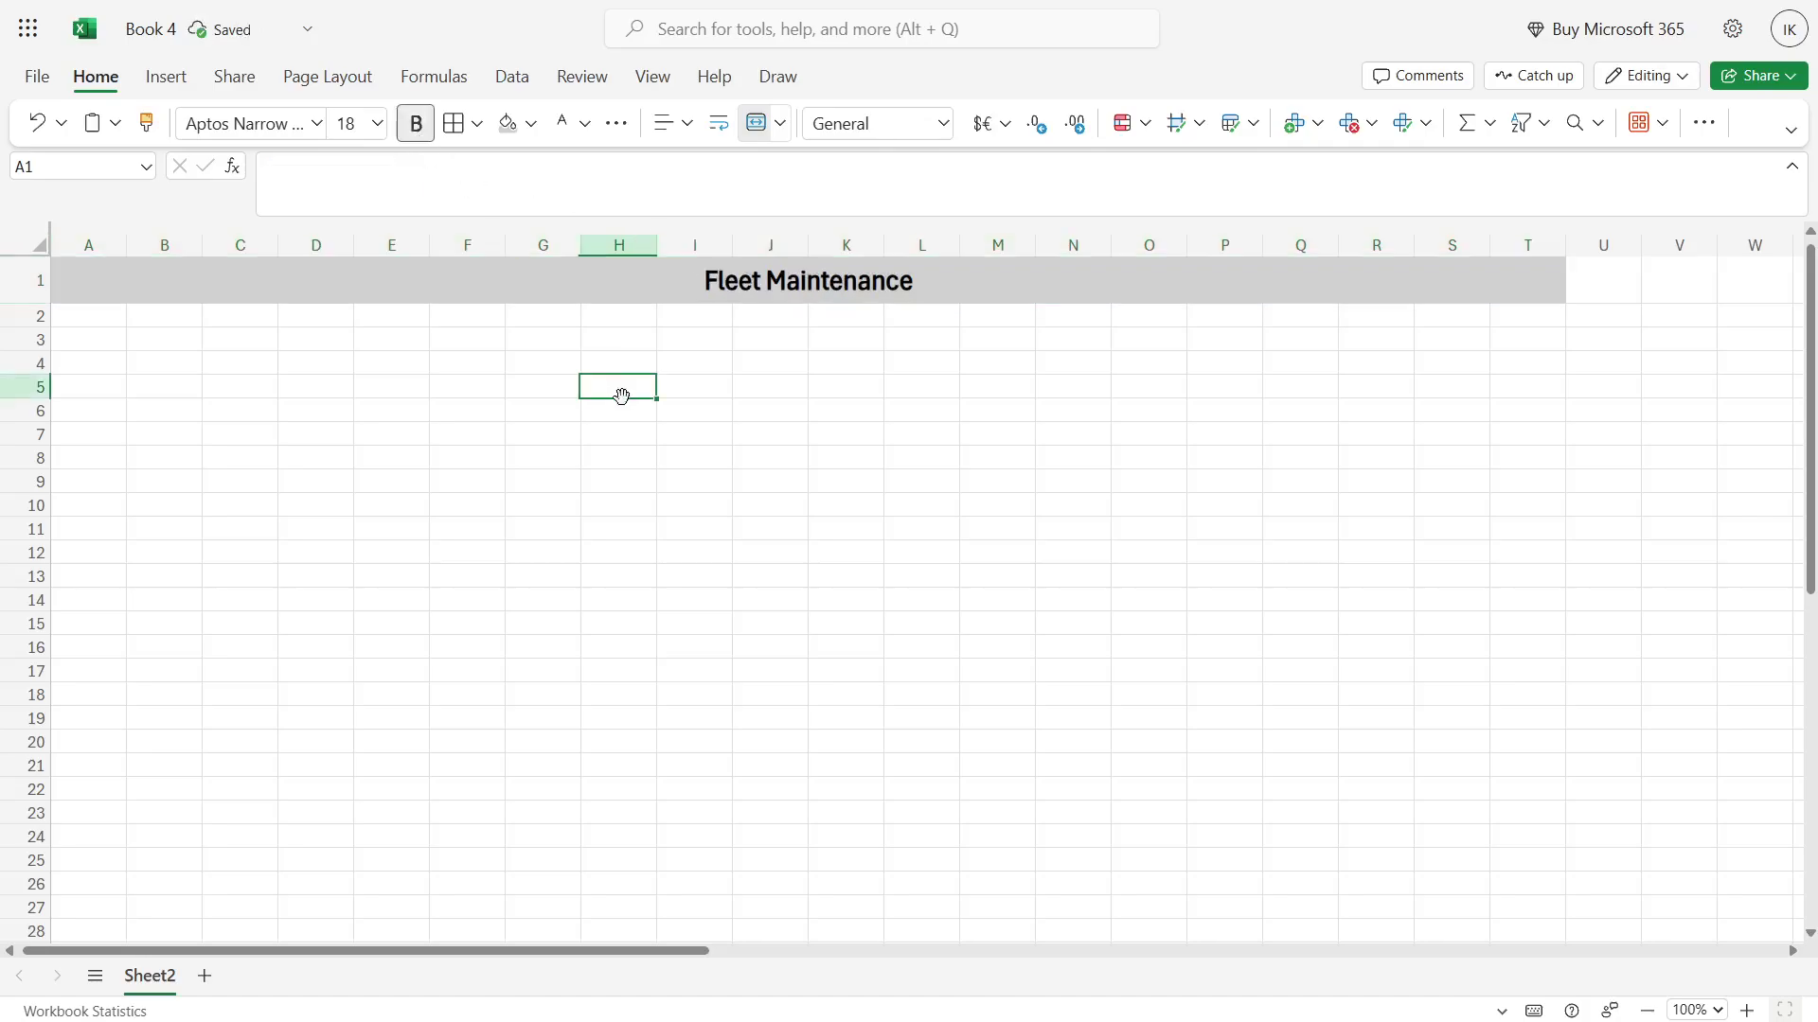
pyautogui.click(467, 284)
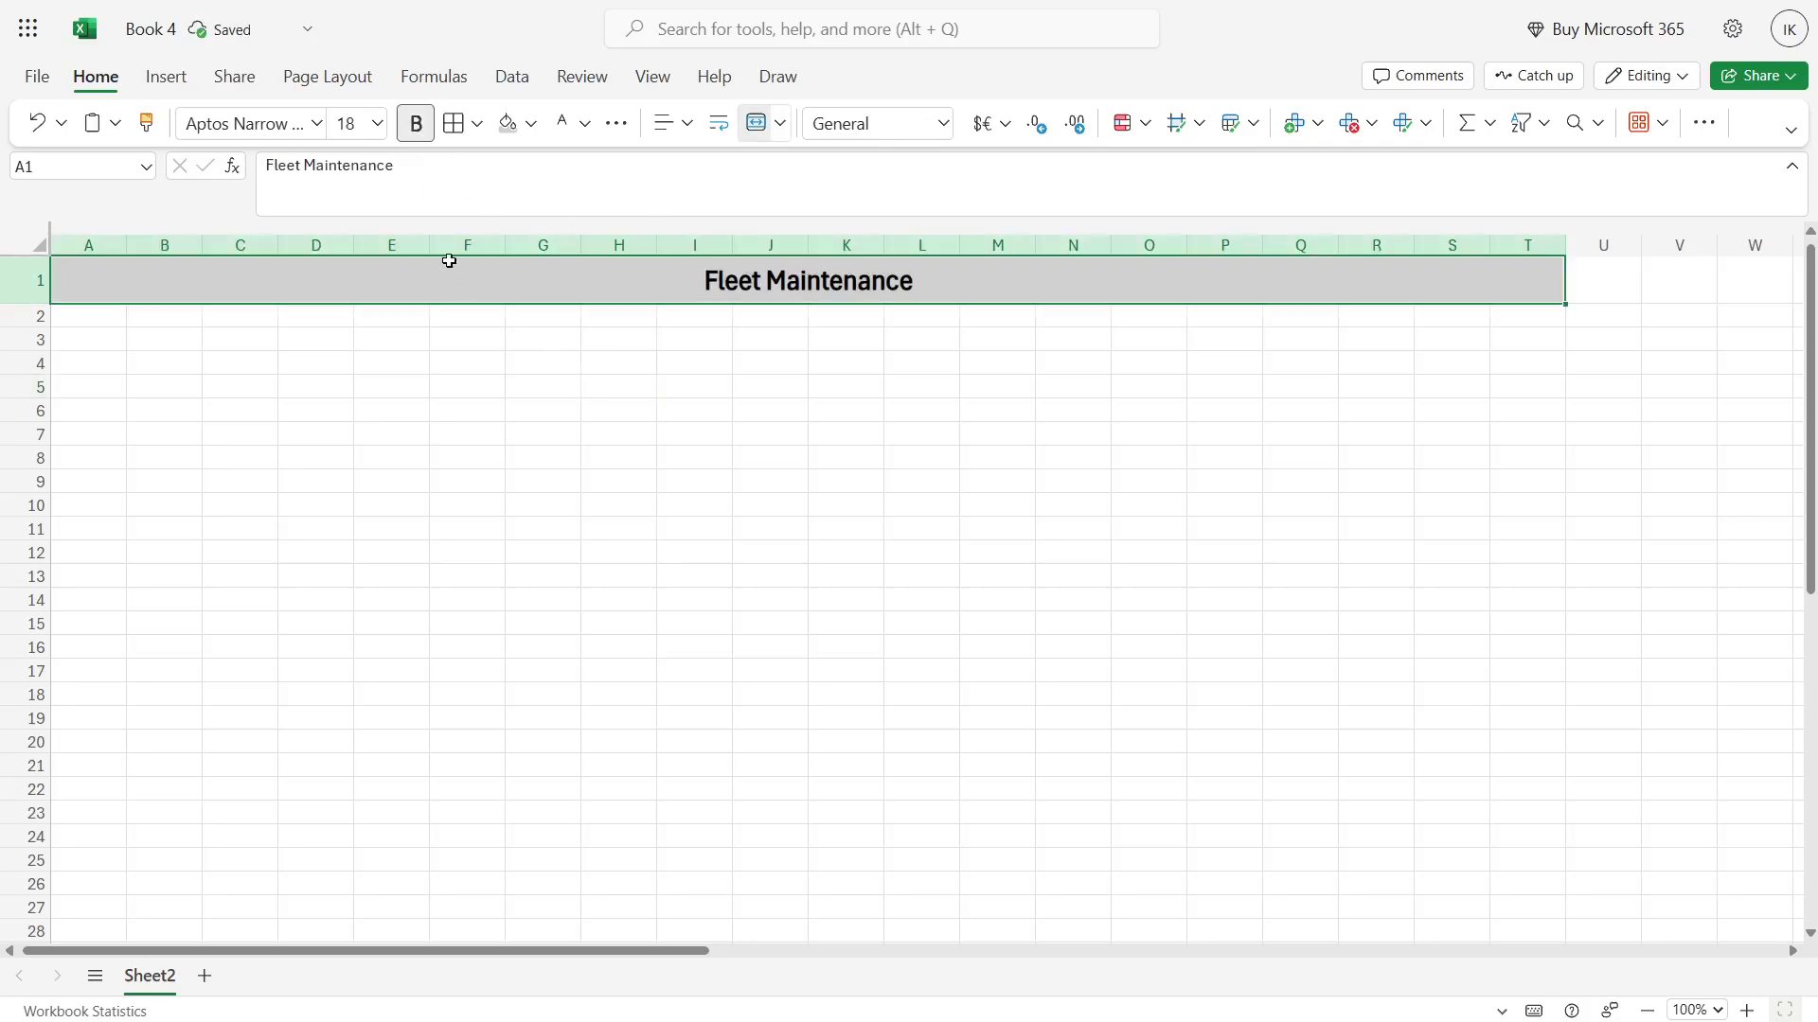
pyautogui.click(454, 124)
pyautogui.click(559, 384)
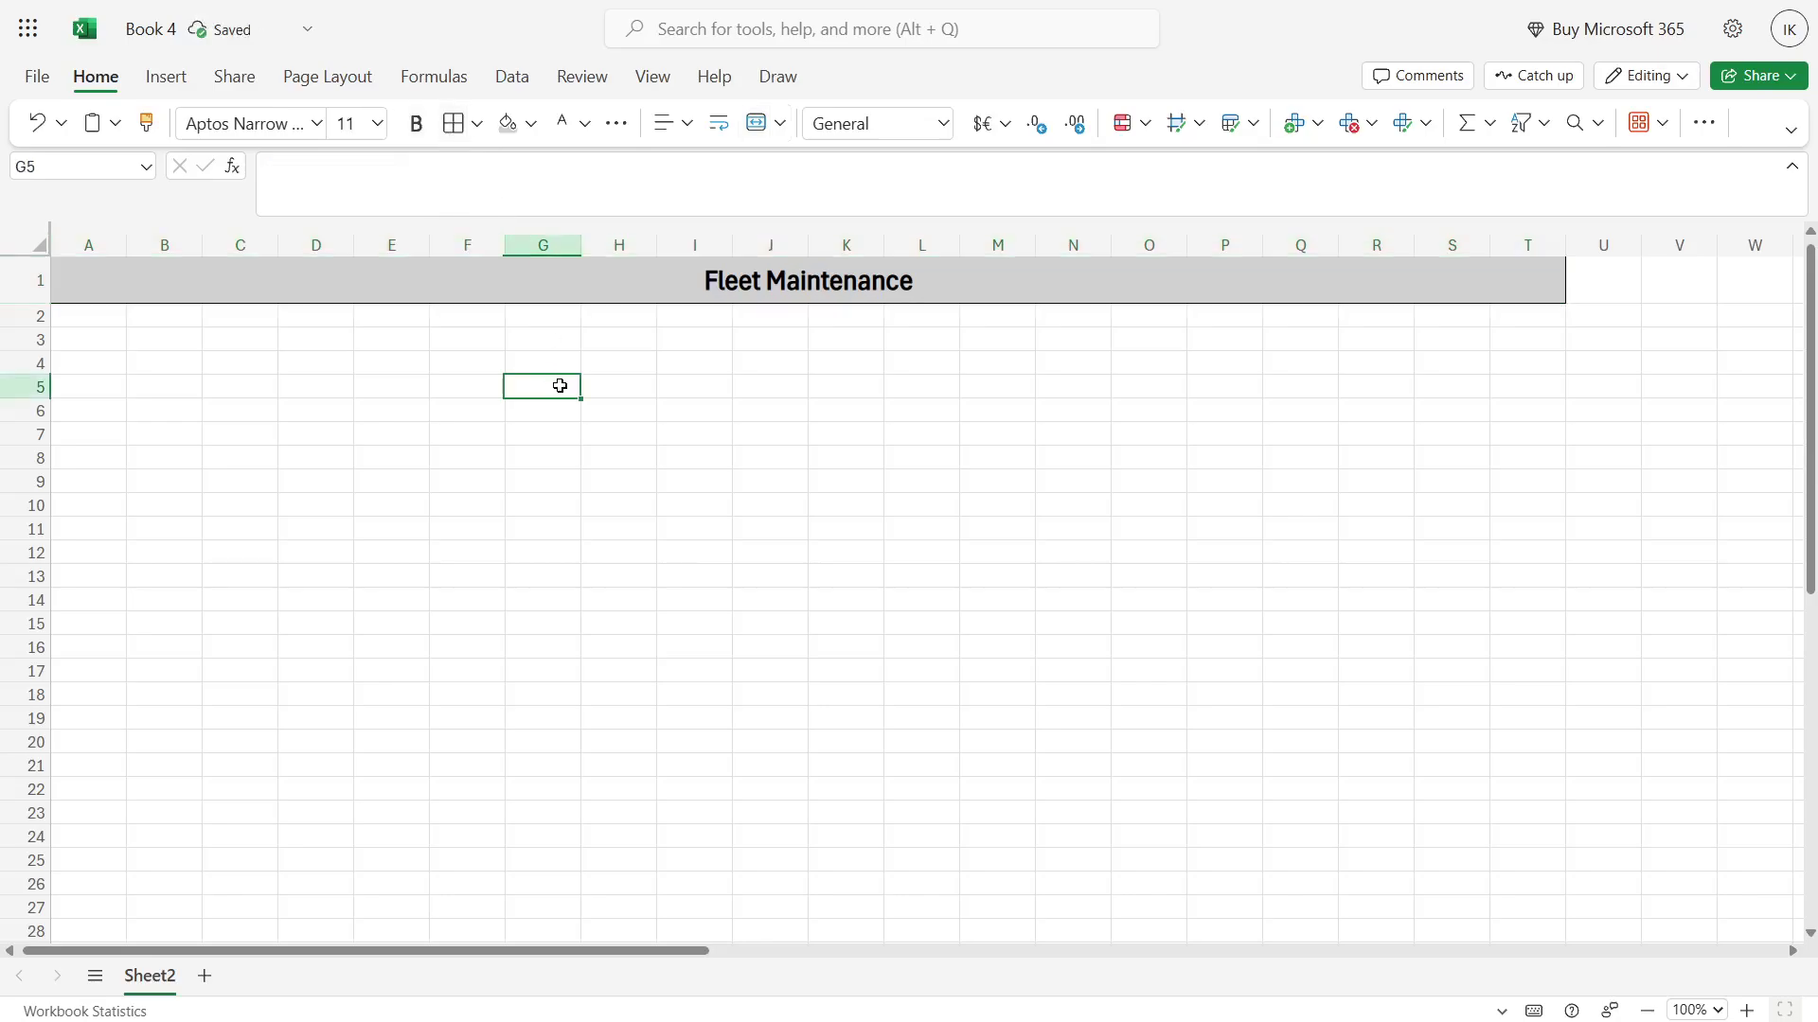
# Step: Enter the header 'Vehicle ID' in A2, correcting the misspelling
pyautogui.click(93, 320)
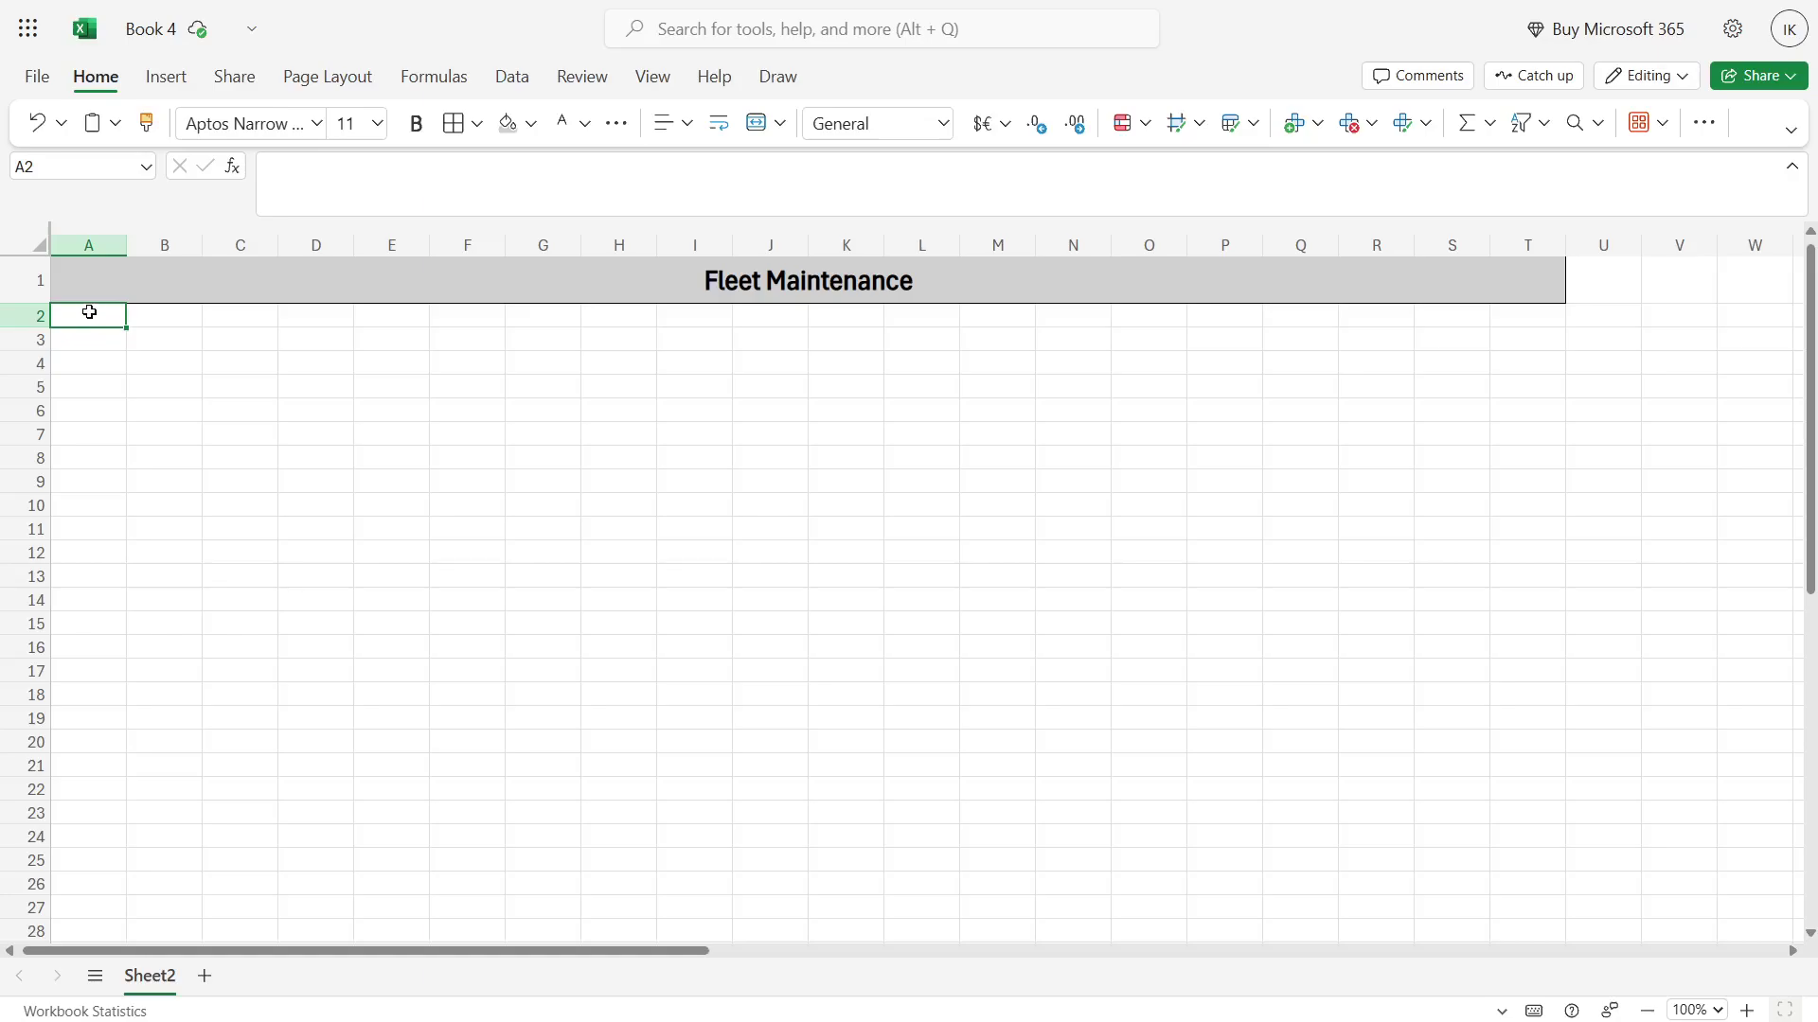
pyautogui.write('V')
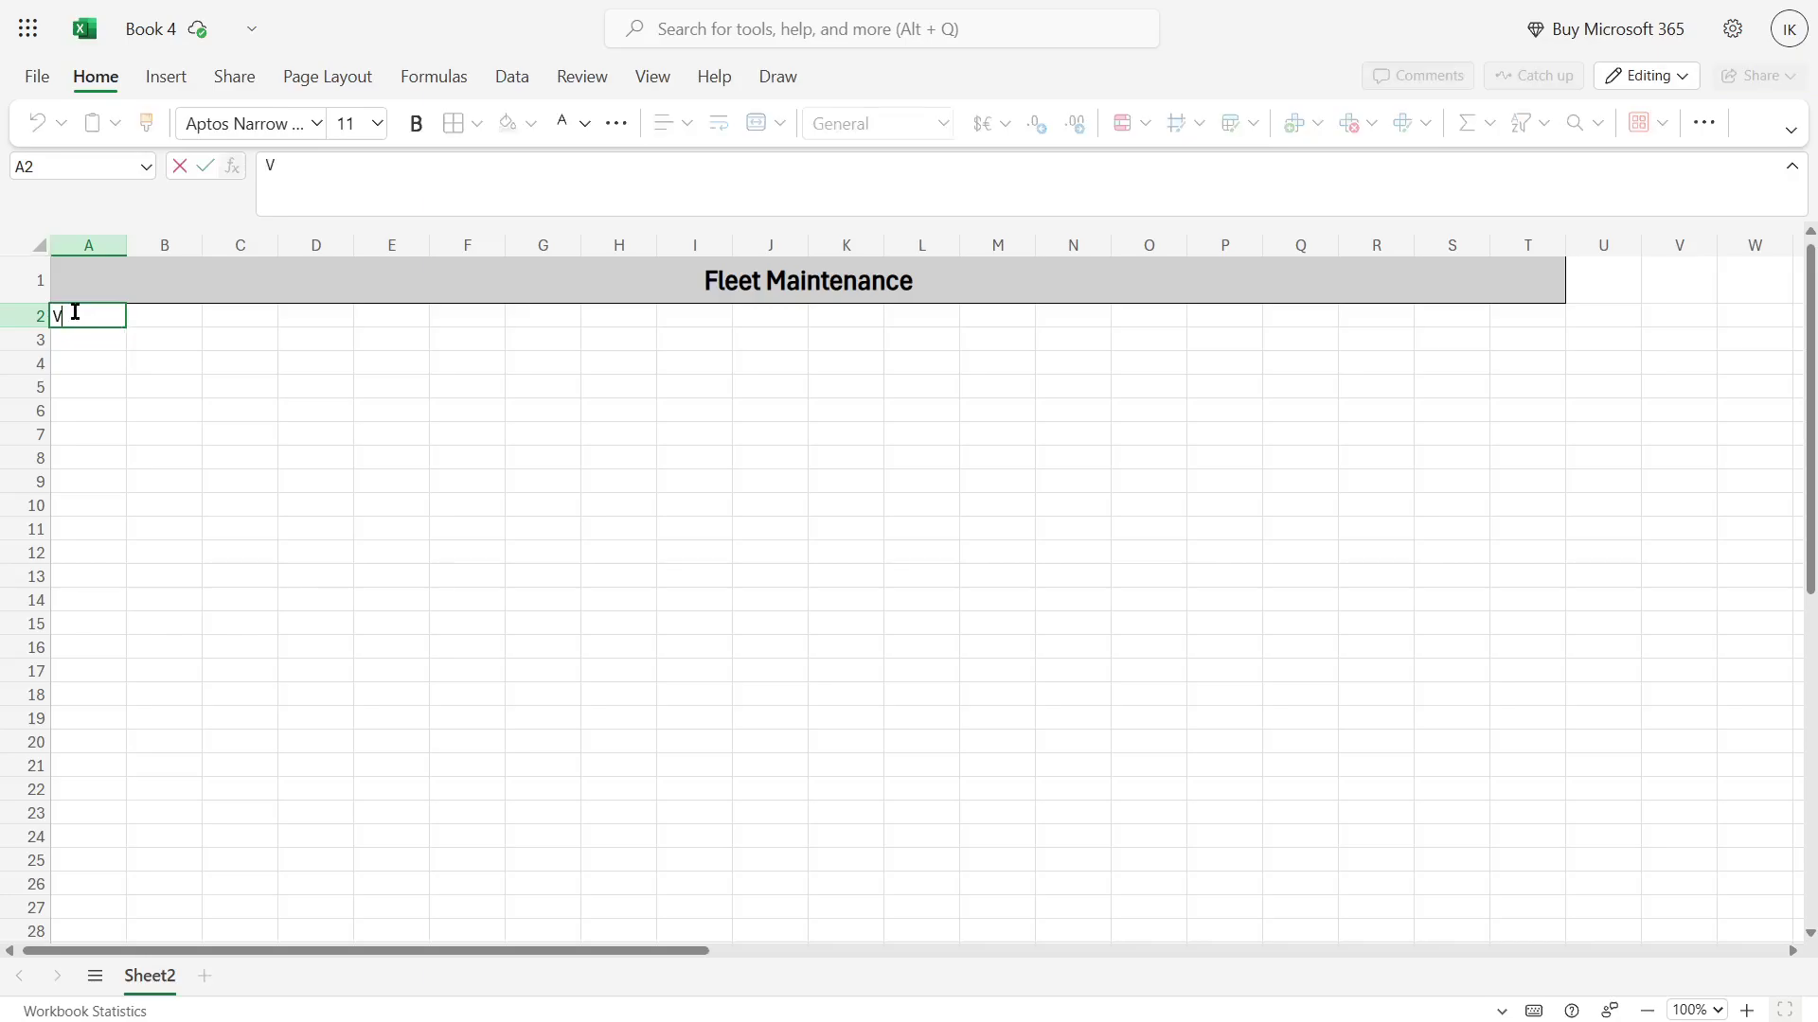
pyautogui.write('ehicle DI')
pyautogui.hotkey('ctrl', 'Return')
pyautogui.press('BackSpace')
pyautogui.click(346, 163)
pyautogui.write('Ve')
pyautogui.press('BackSpace')
pyautogui.write('ehicle ID')
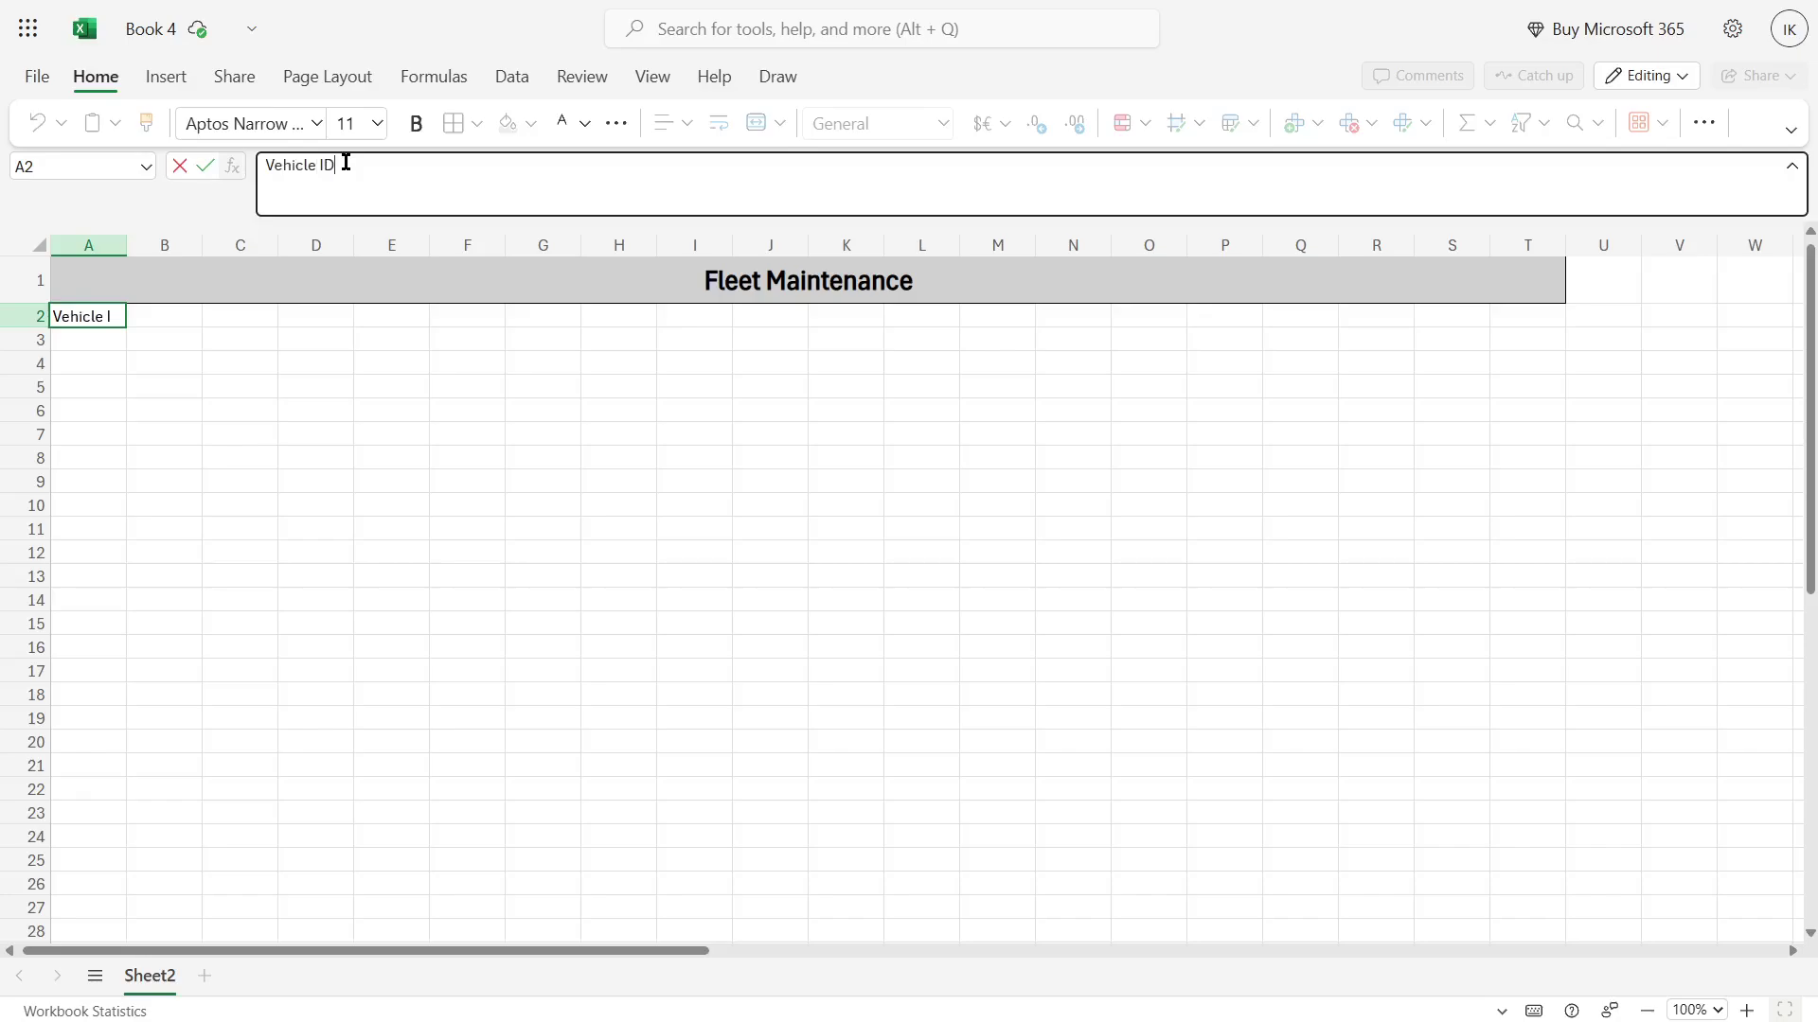
pyautogui.click(156, 333)
# Step: Enter headers Make, Model and Year in B2 through D2
pyautogui.click(175, 316)
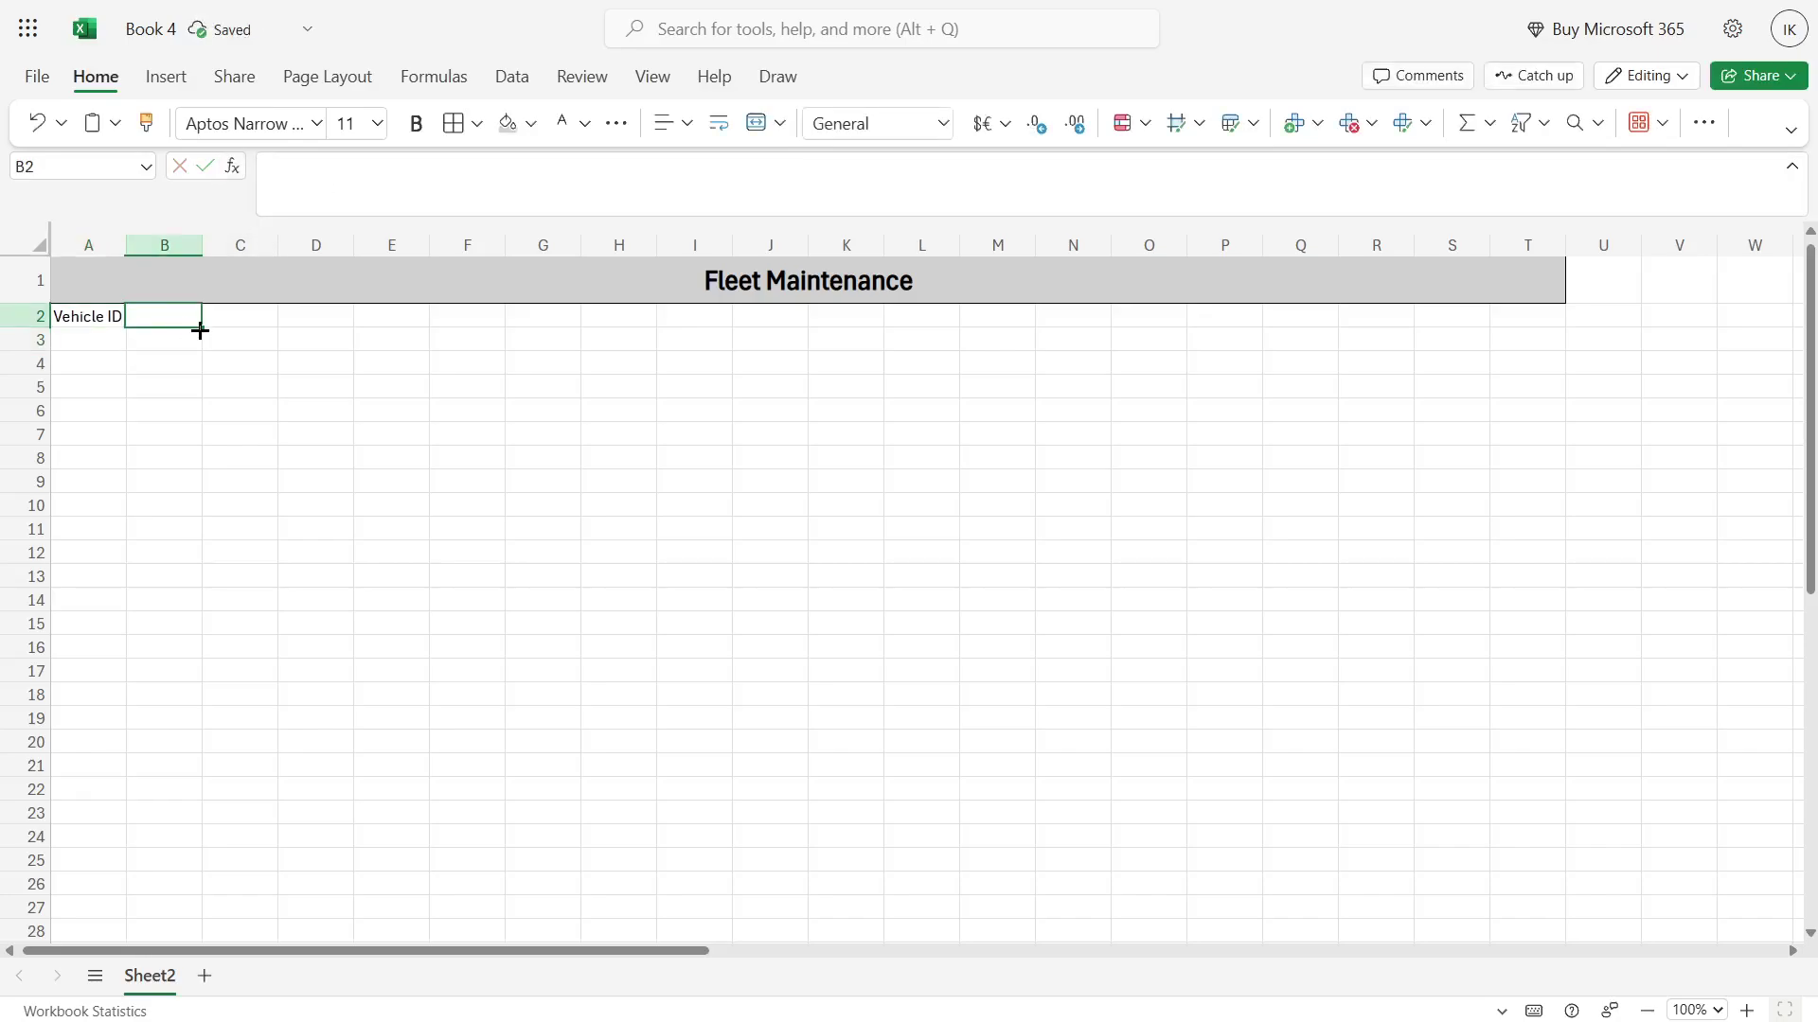
pyautogui.click(419, 180)
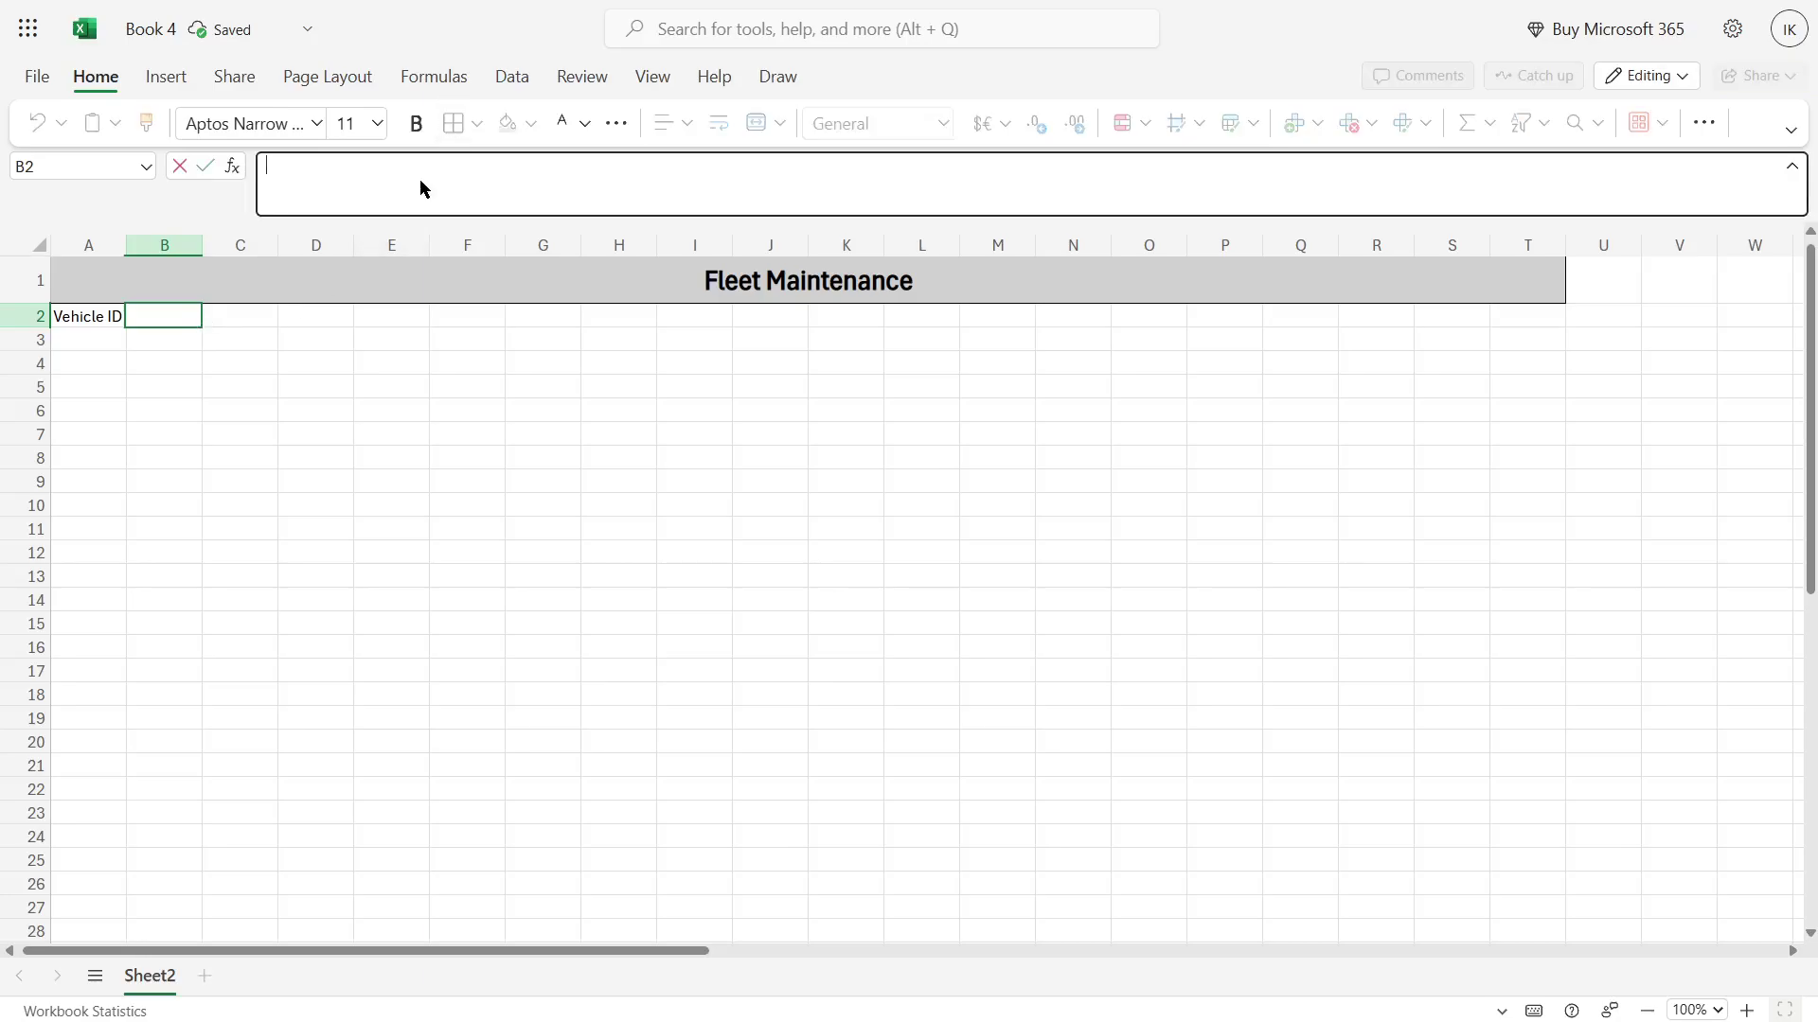
pyautogui.write('Make')
pyautogui.click(228, 325)
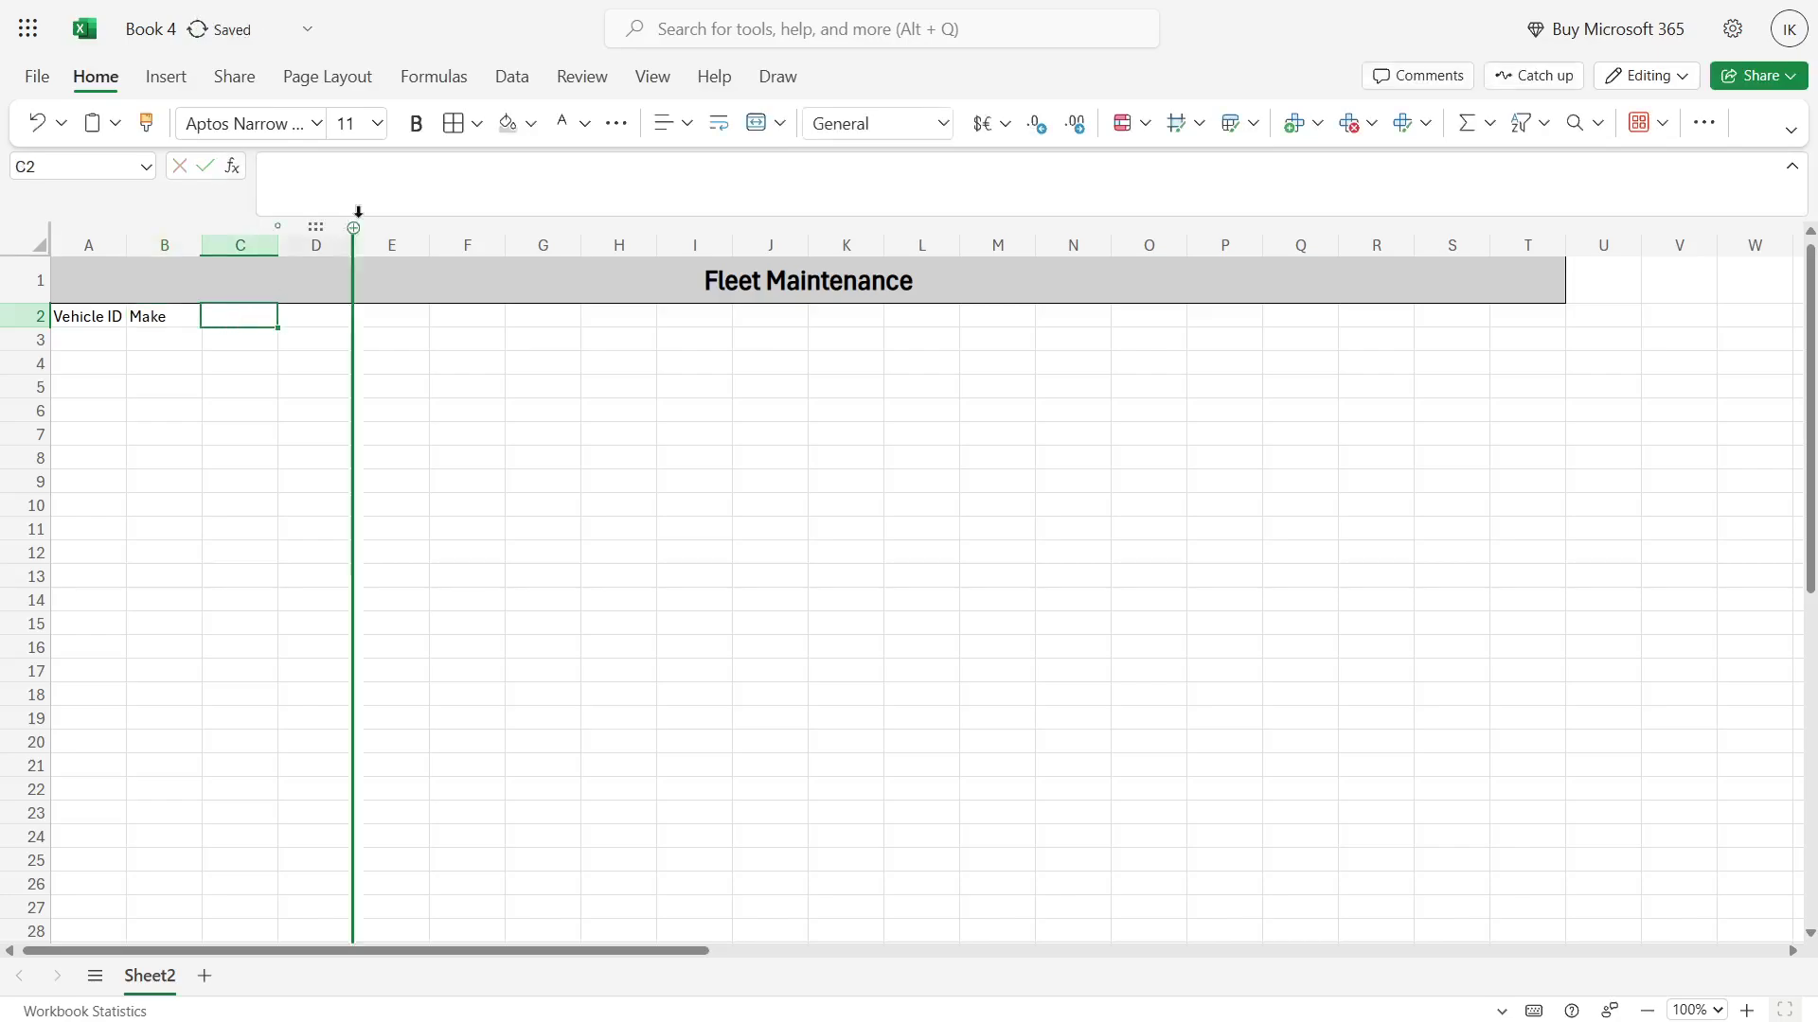
pyautogui.click(379, 180)
pyautogui.write('Model')
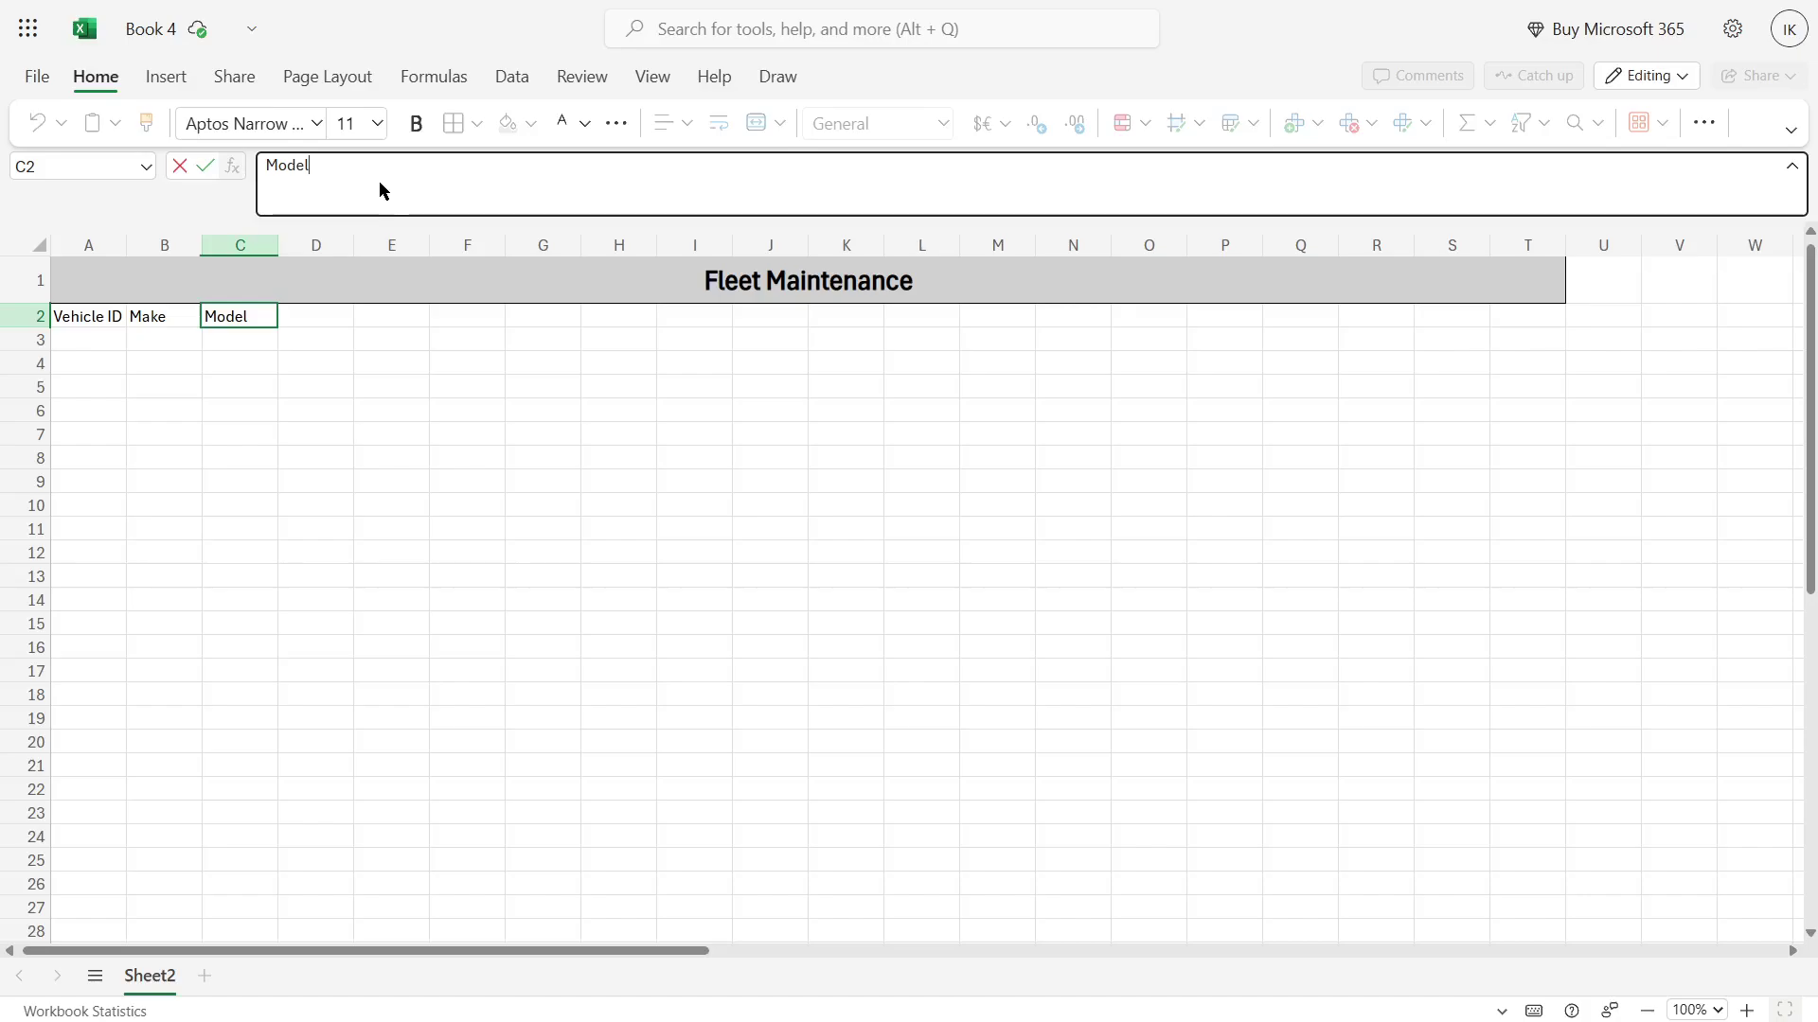
pyautogui.click(338, 321)
pyautogui.click(398, 189)
pyautogui.write('Year')
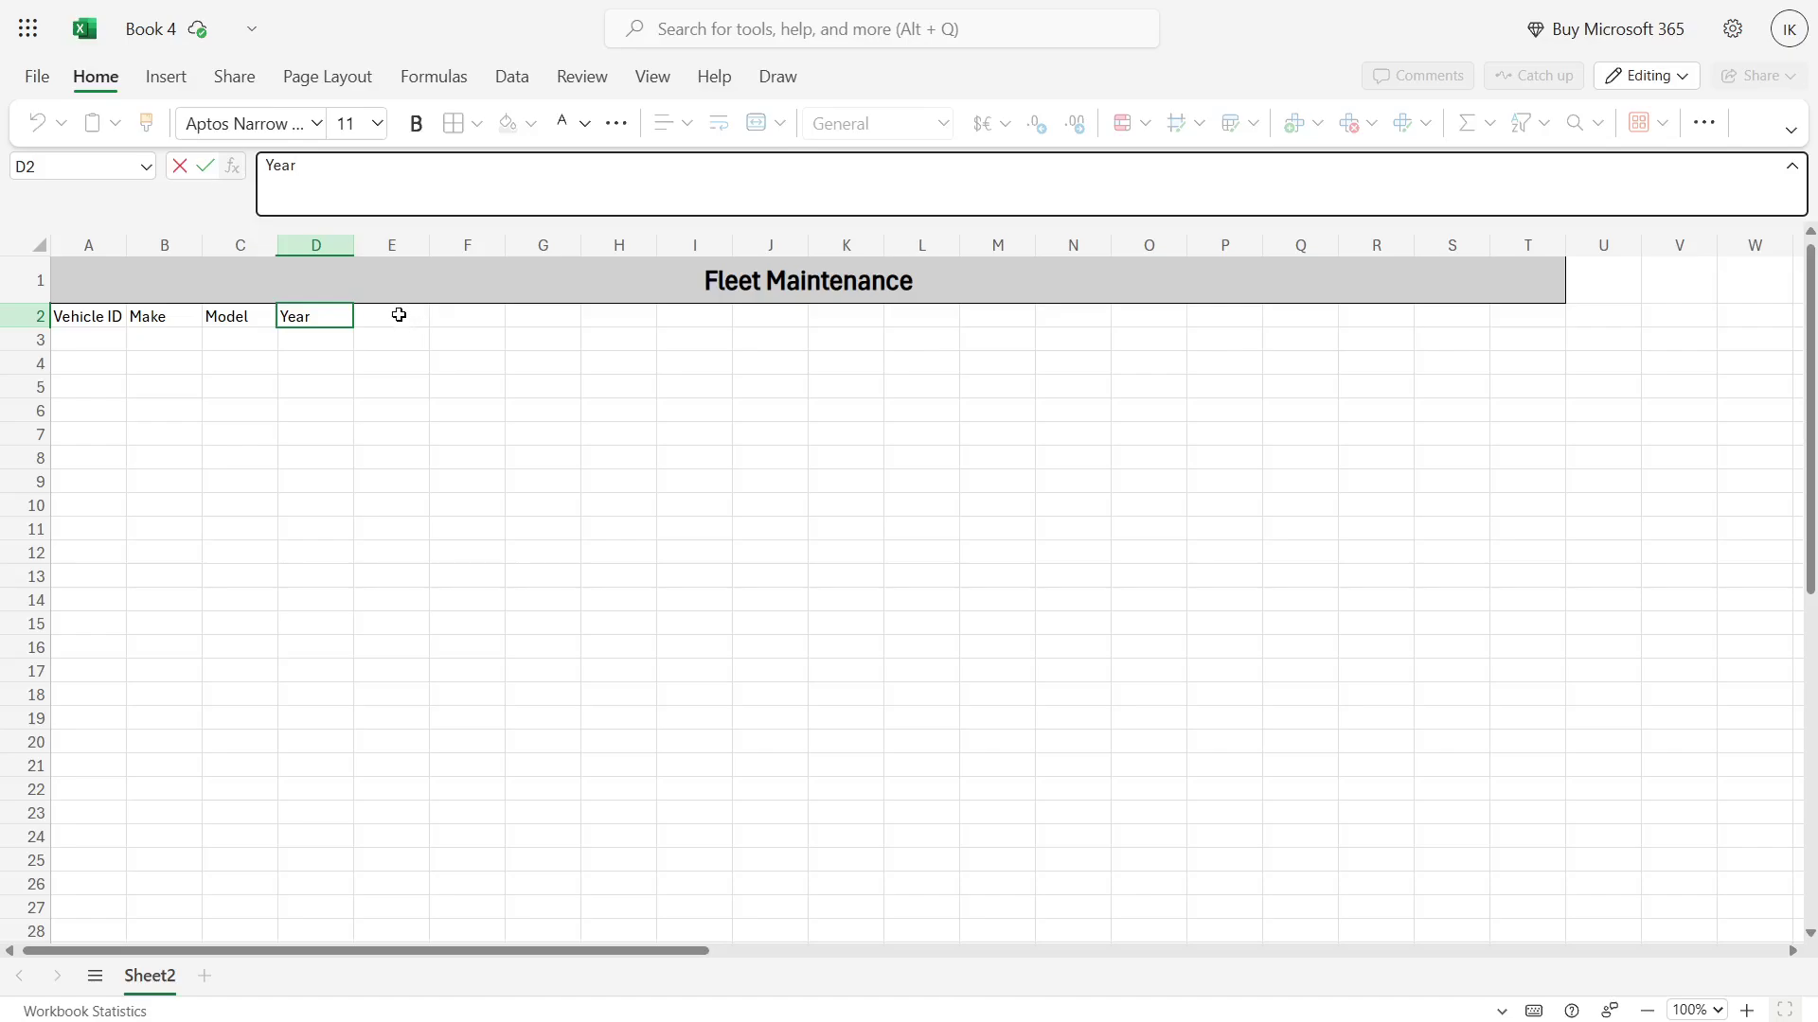
pyautogui.click(399, 315)
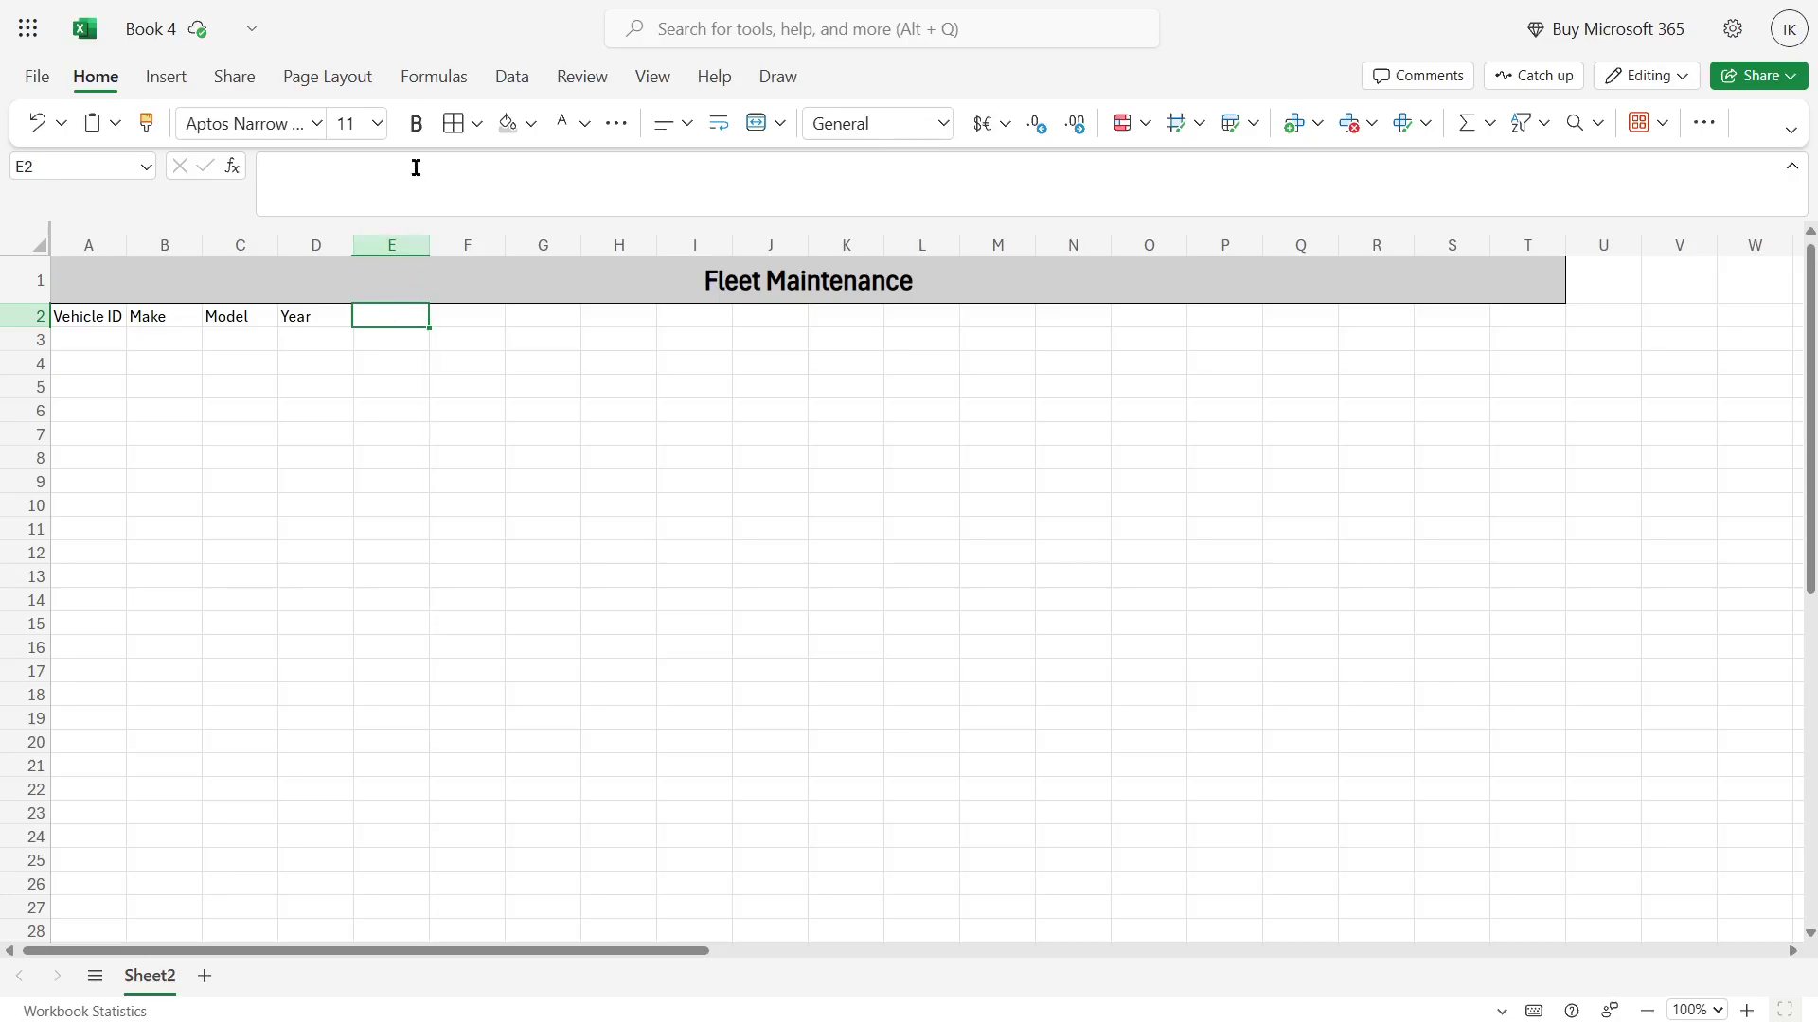
# Step: Enter VIN in E2 and Purchase Date in F2
pyautogui.write('V')
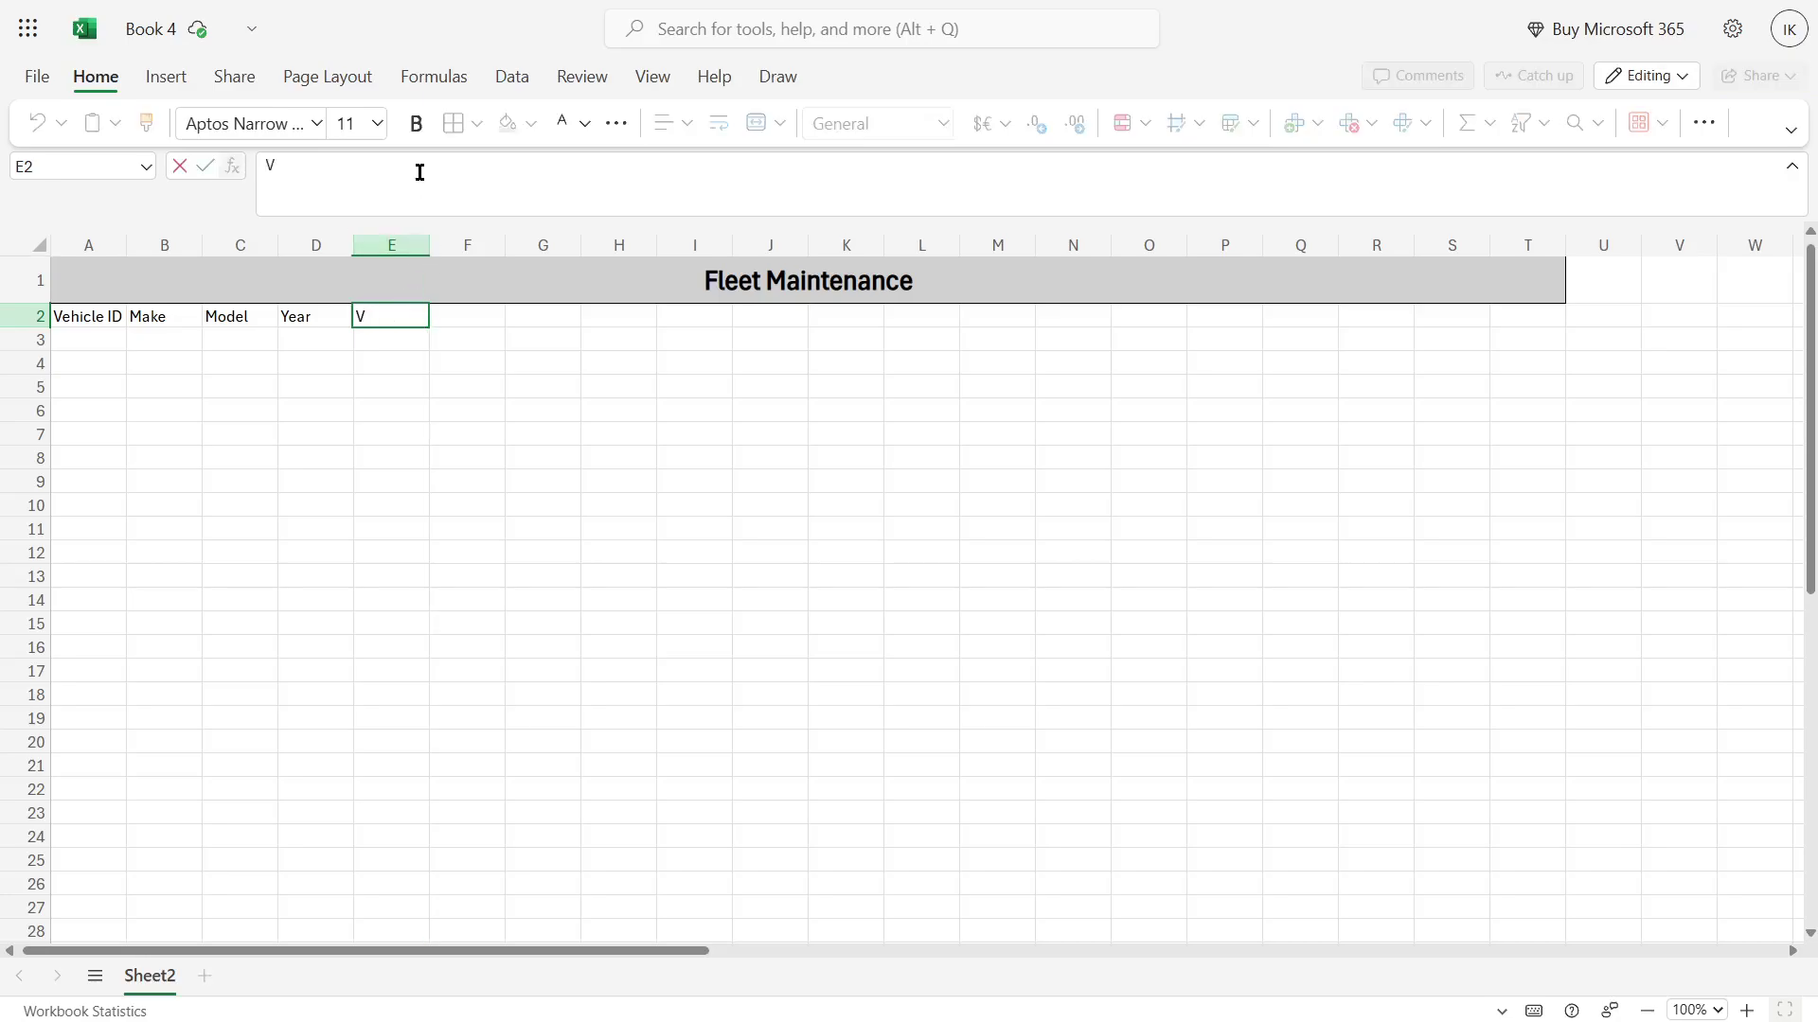
pyautogui.write('IN')
pyautogui.click(479, 316)
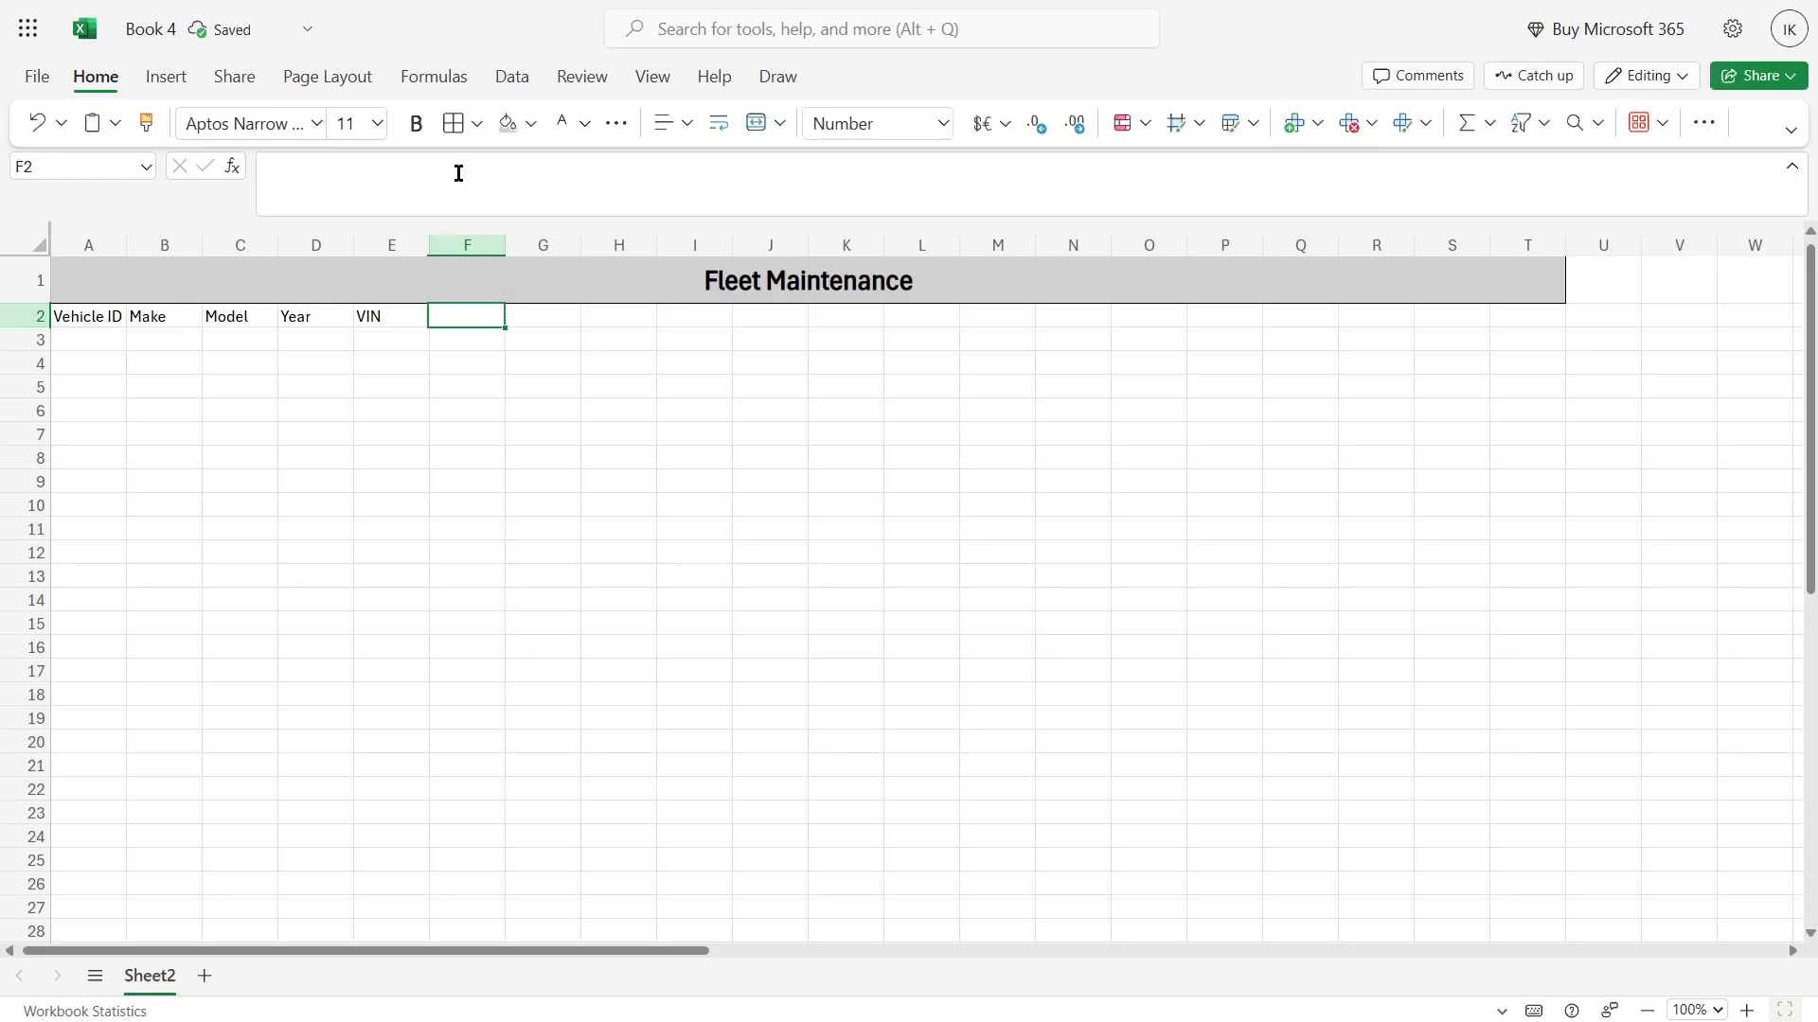
pyautogui.write('Ourc')
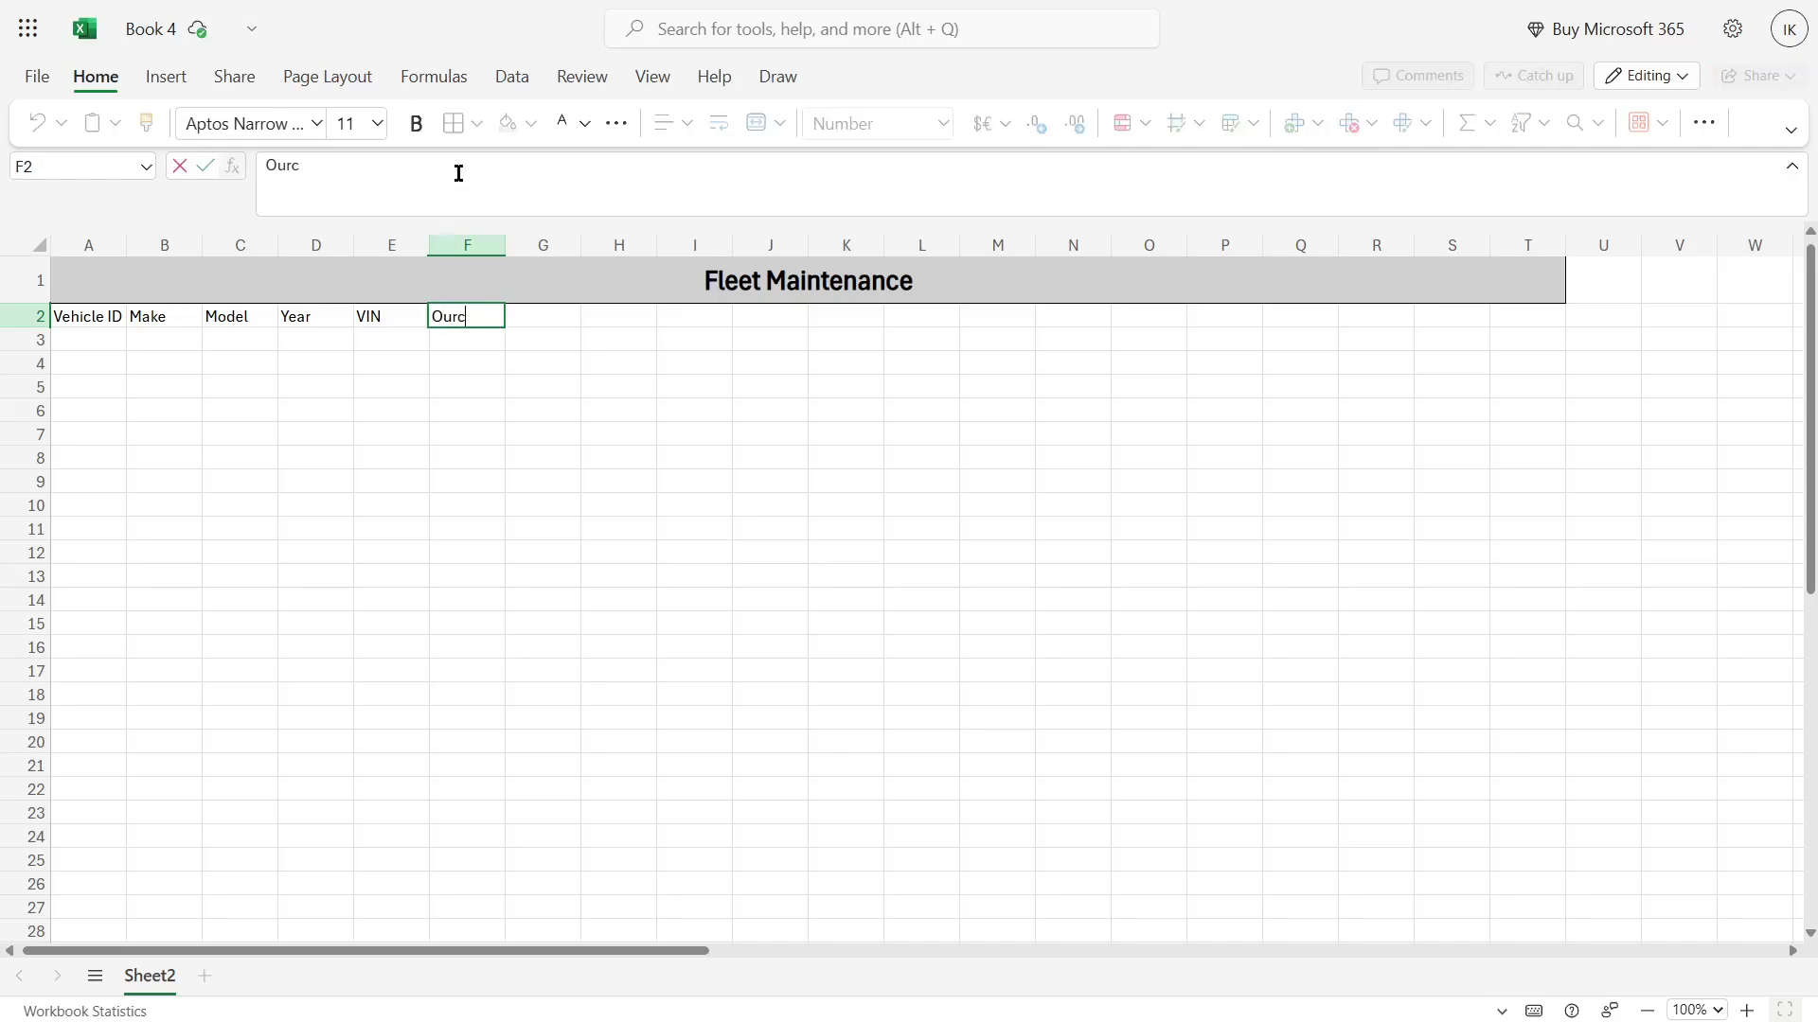
pyautogui.press('BackSpace')
pyautogui.write('Purchase Date')
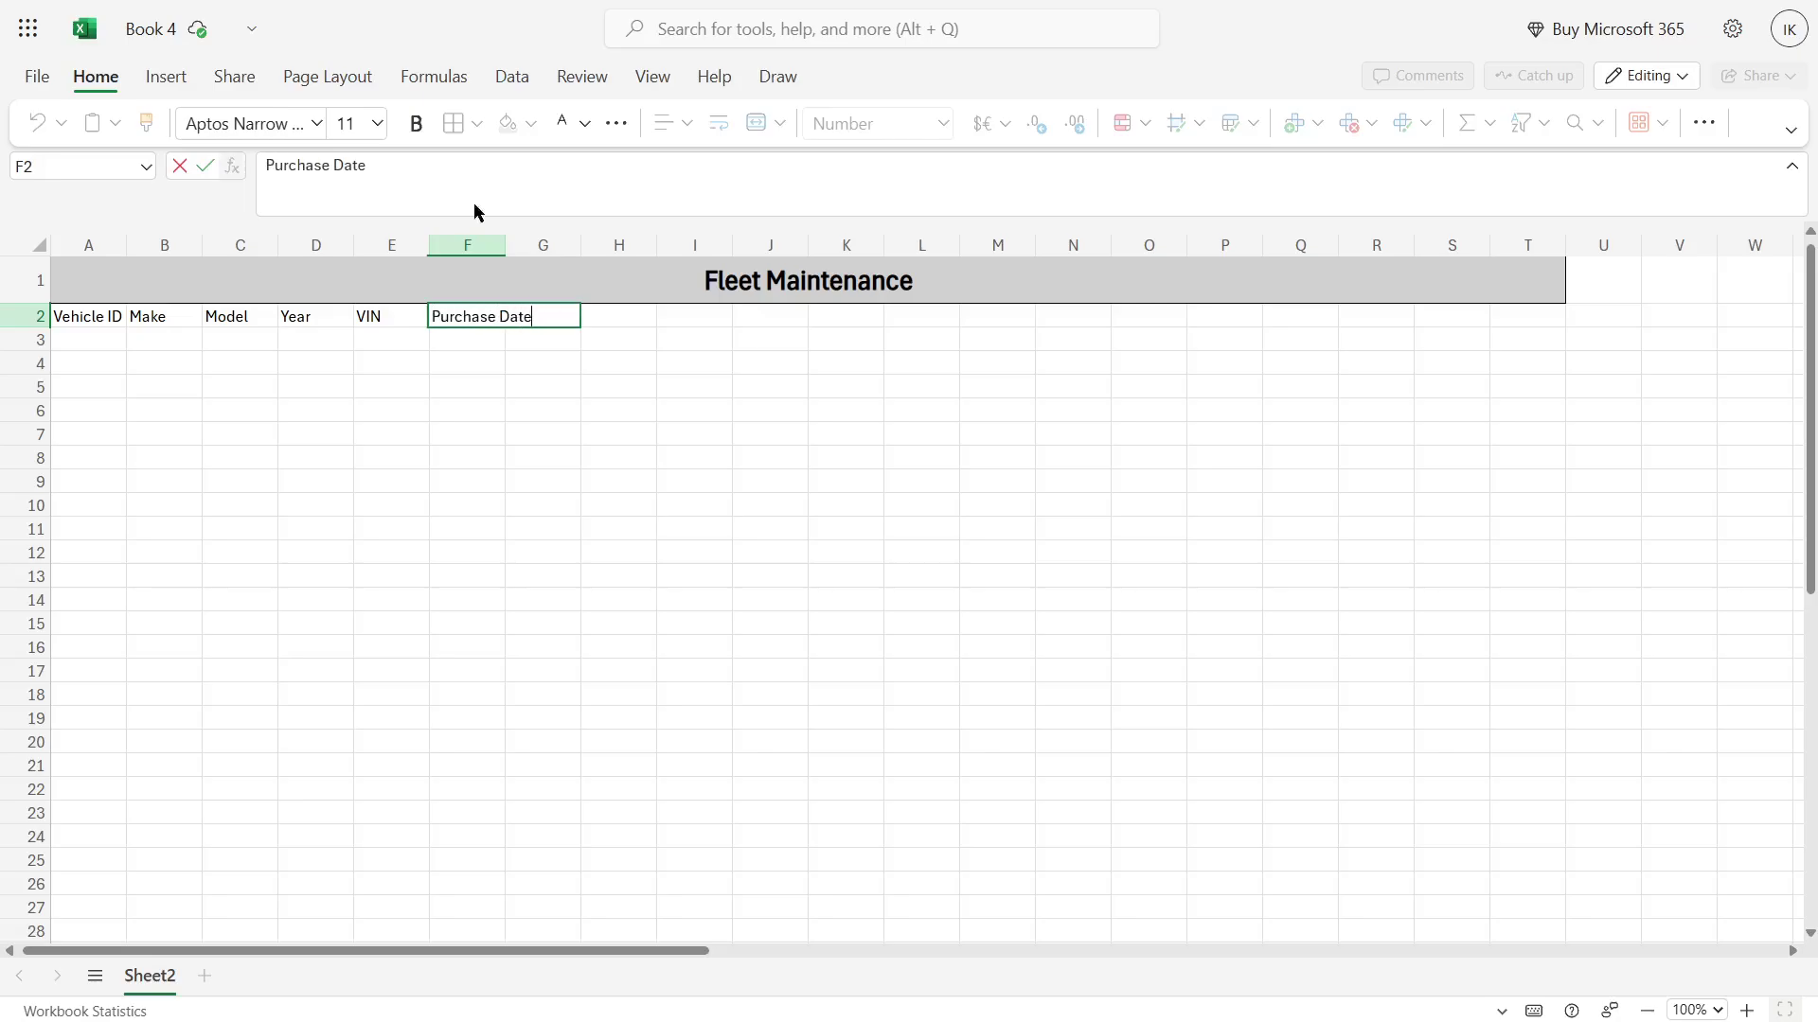
# Step: Widen column F for Purchase Date, add 'Odometer' in G2 and autofit column G
pyautogui.click(620, 338)
pyautogui.moveTo(503, 244); pyautogui.dragTo(539, 245)
pyautogui.click(568, 316)
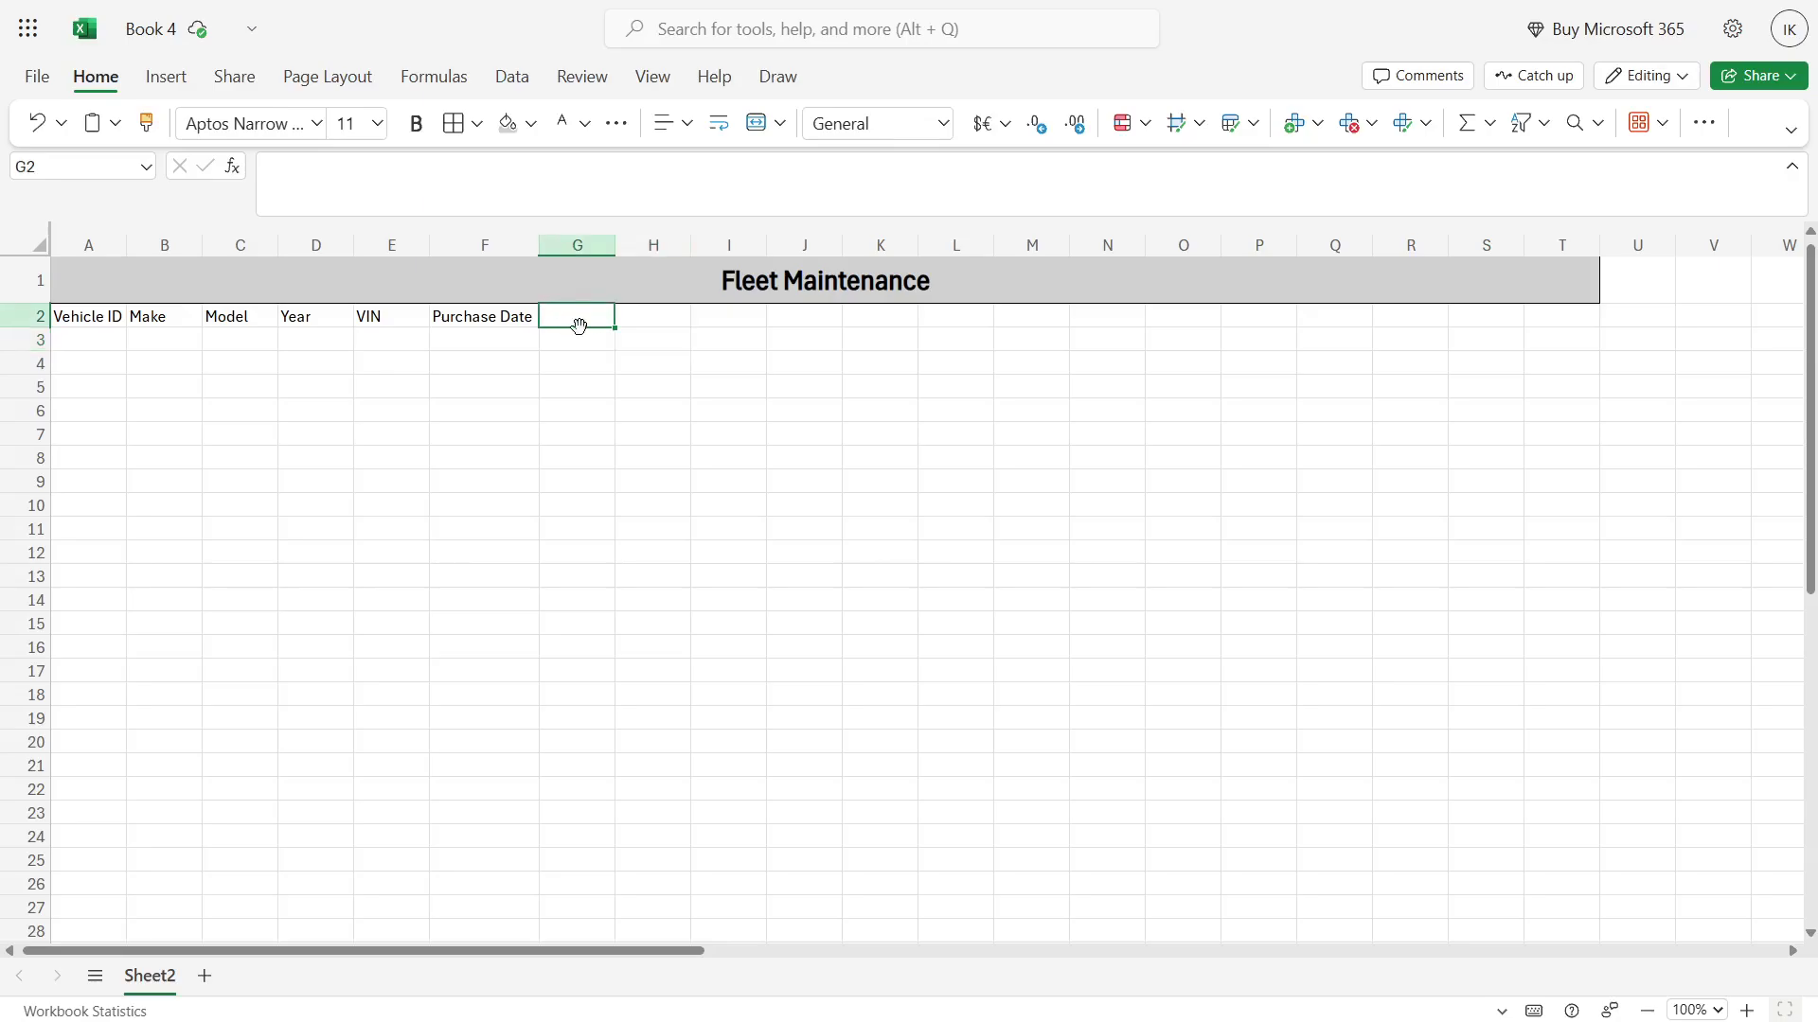
pyautogui.write('Odometer')
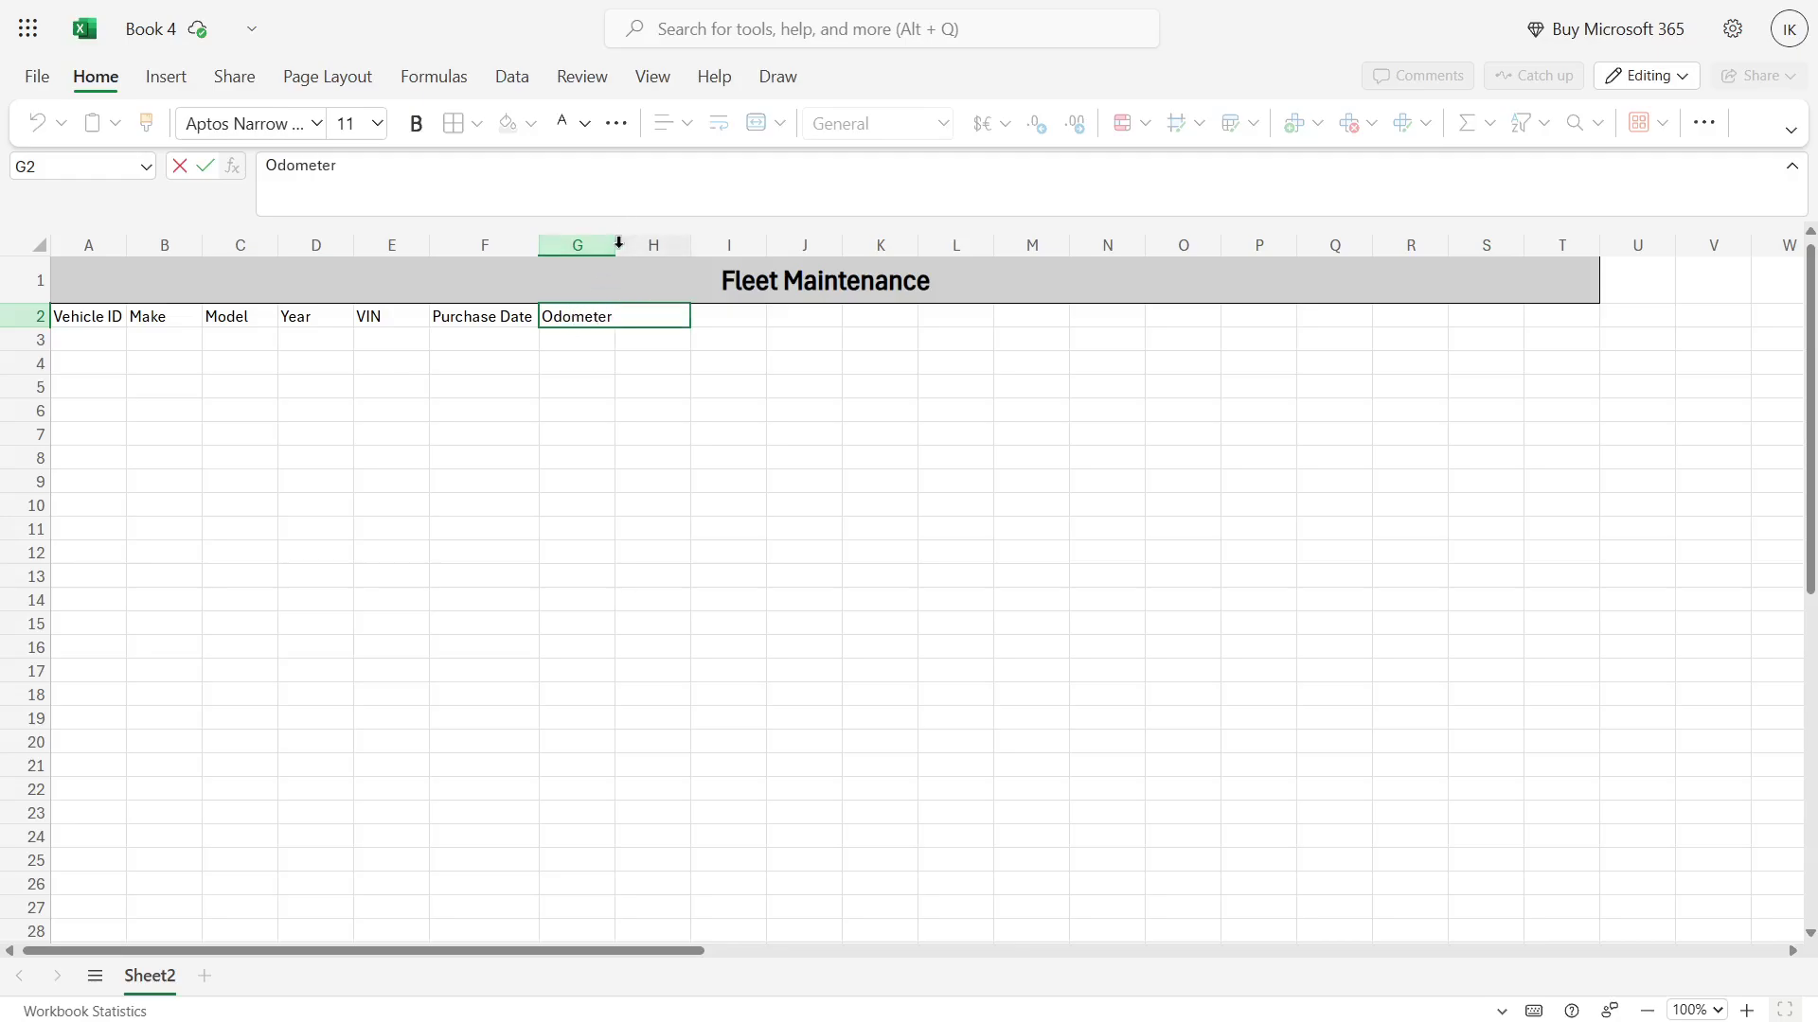
pyautogui.click(620, 384)
pyautogui.doubleClick(615, 250)
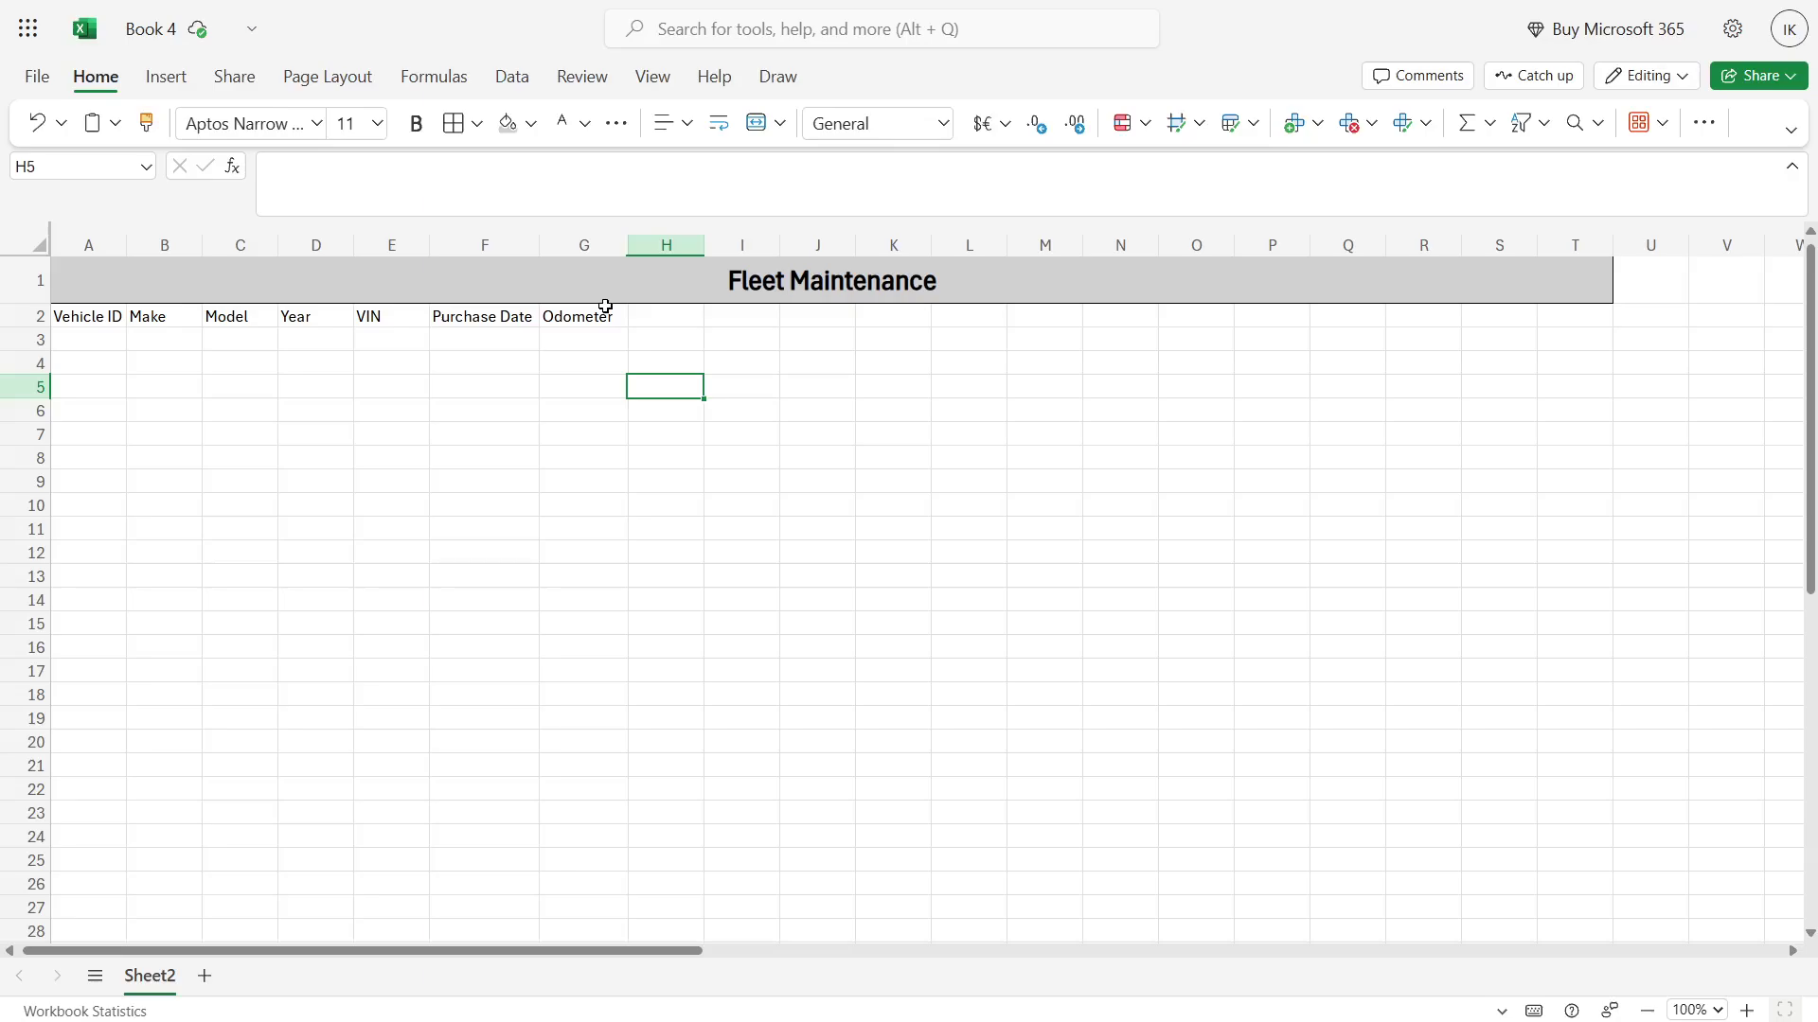
# Step: Apply the Number format to the whole Odometer column G
pyautogui.click(586, 245)
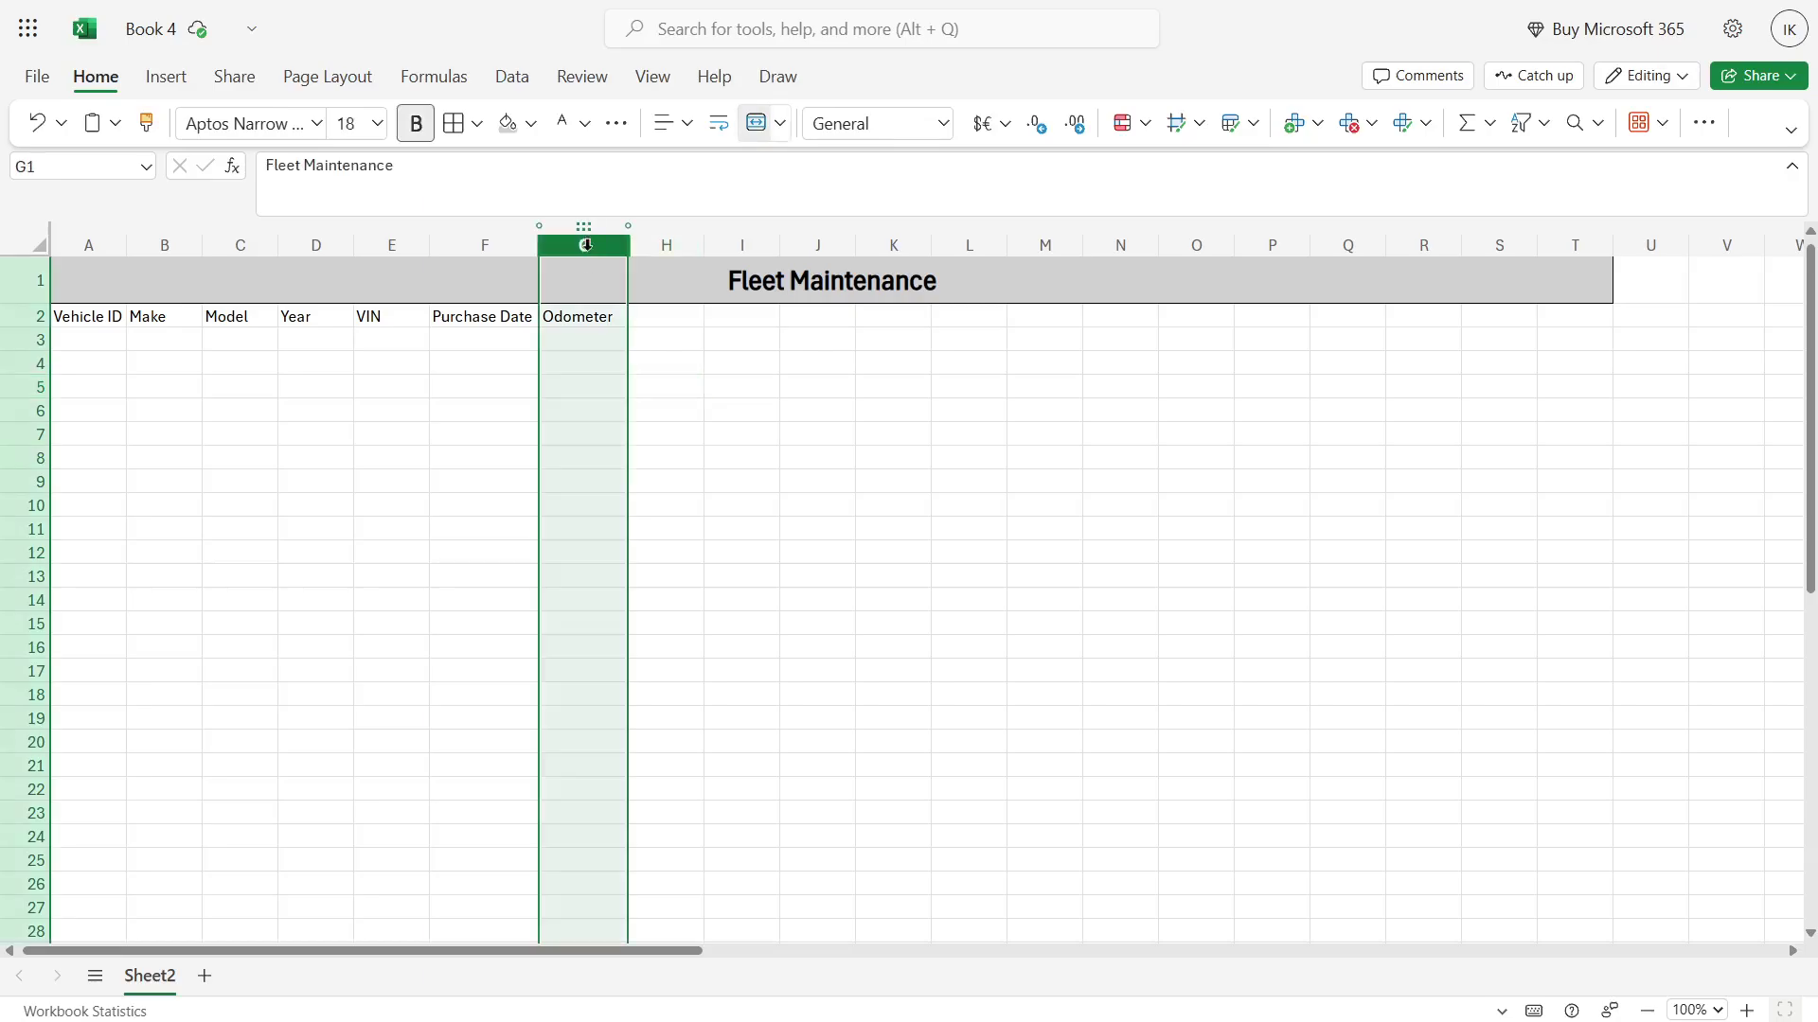
pyautogui.click(943, 126)
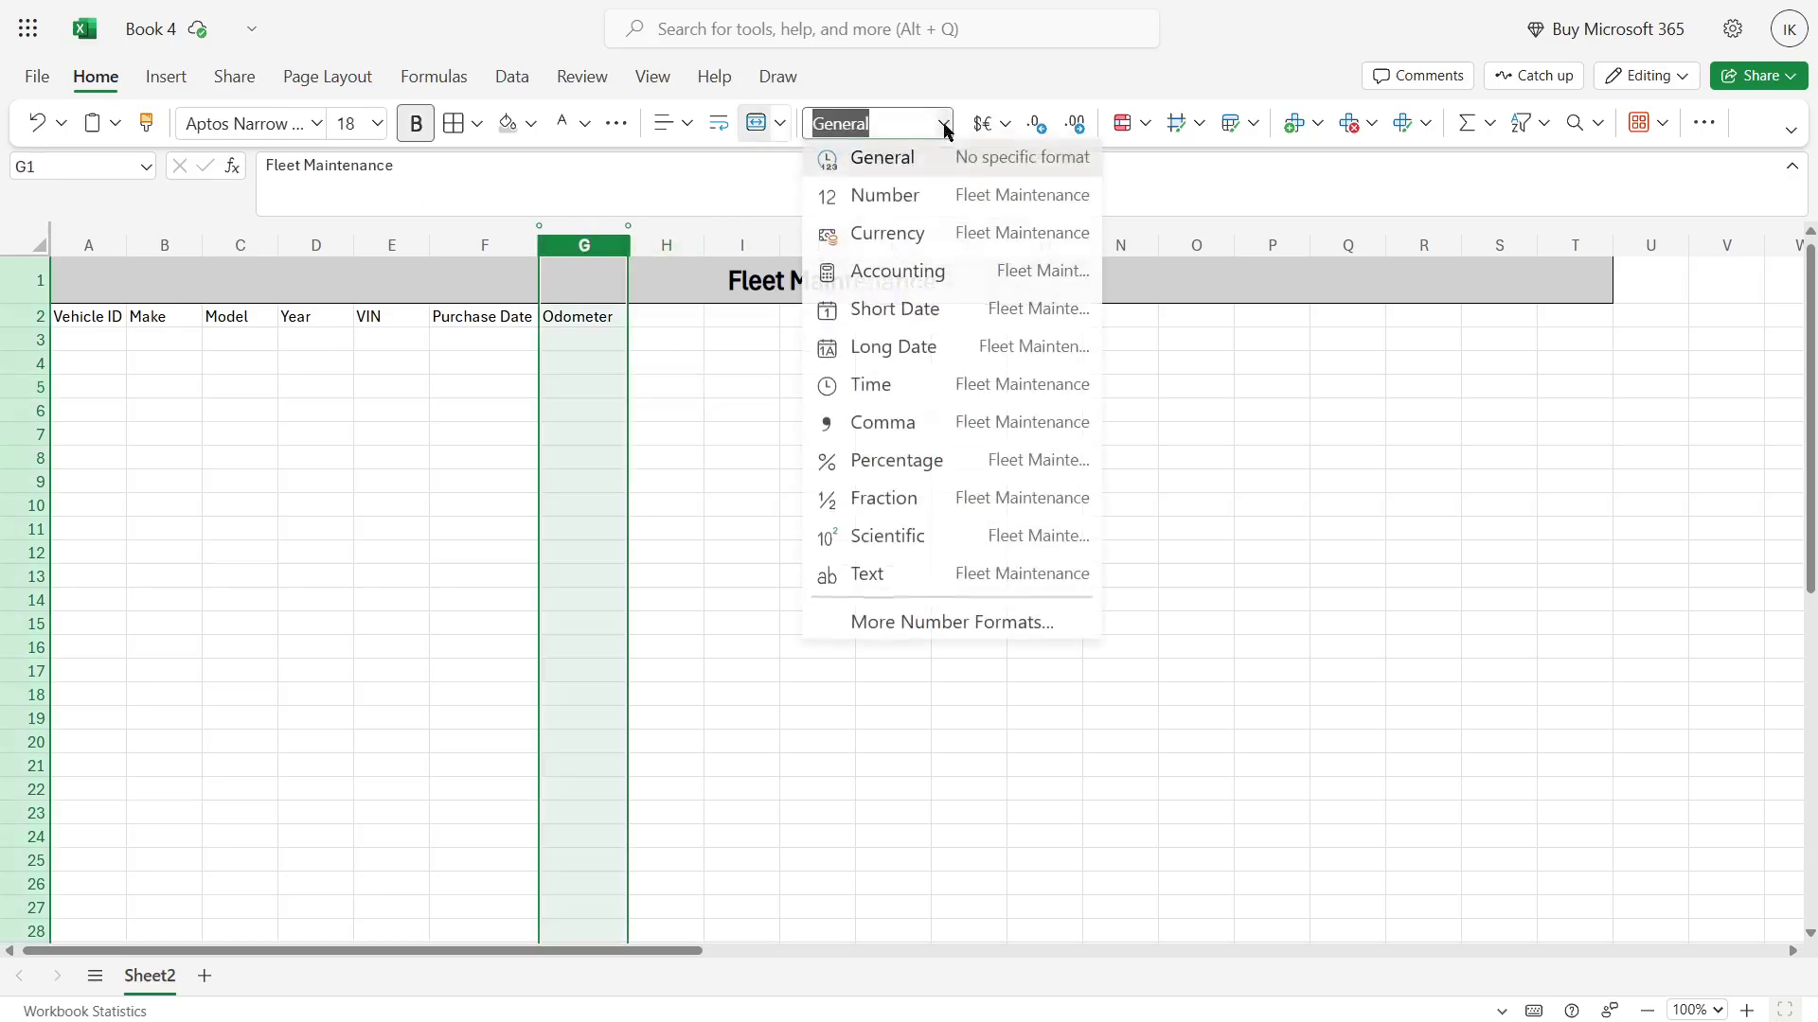
pyautogui.click(938, 206)
pyautogui.click(573, 312)
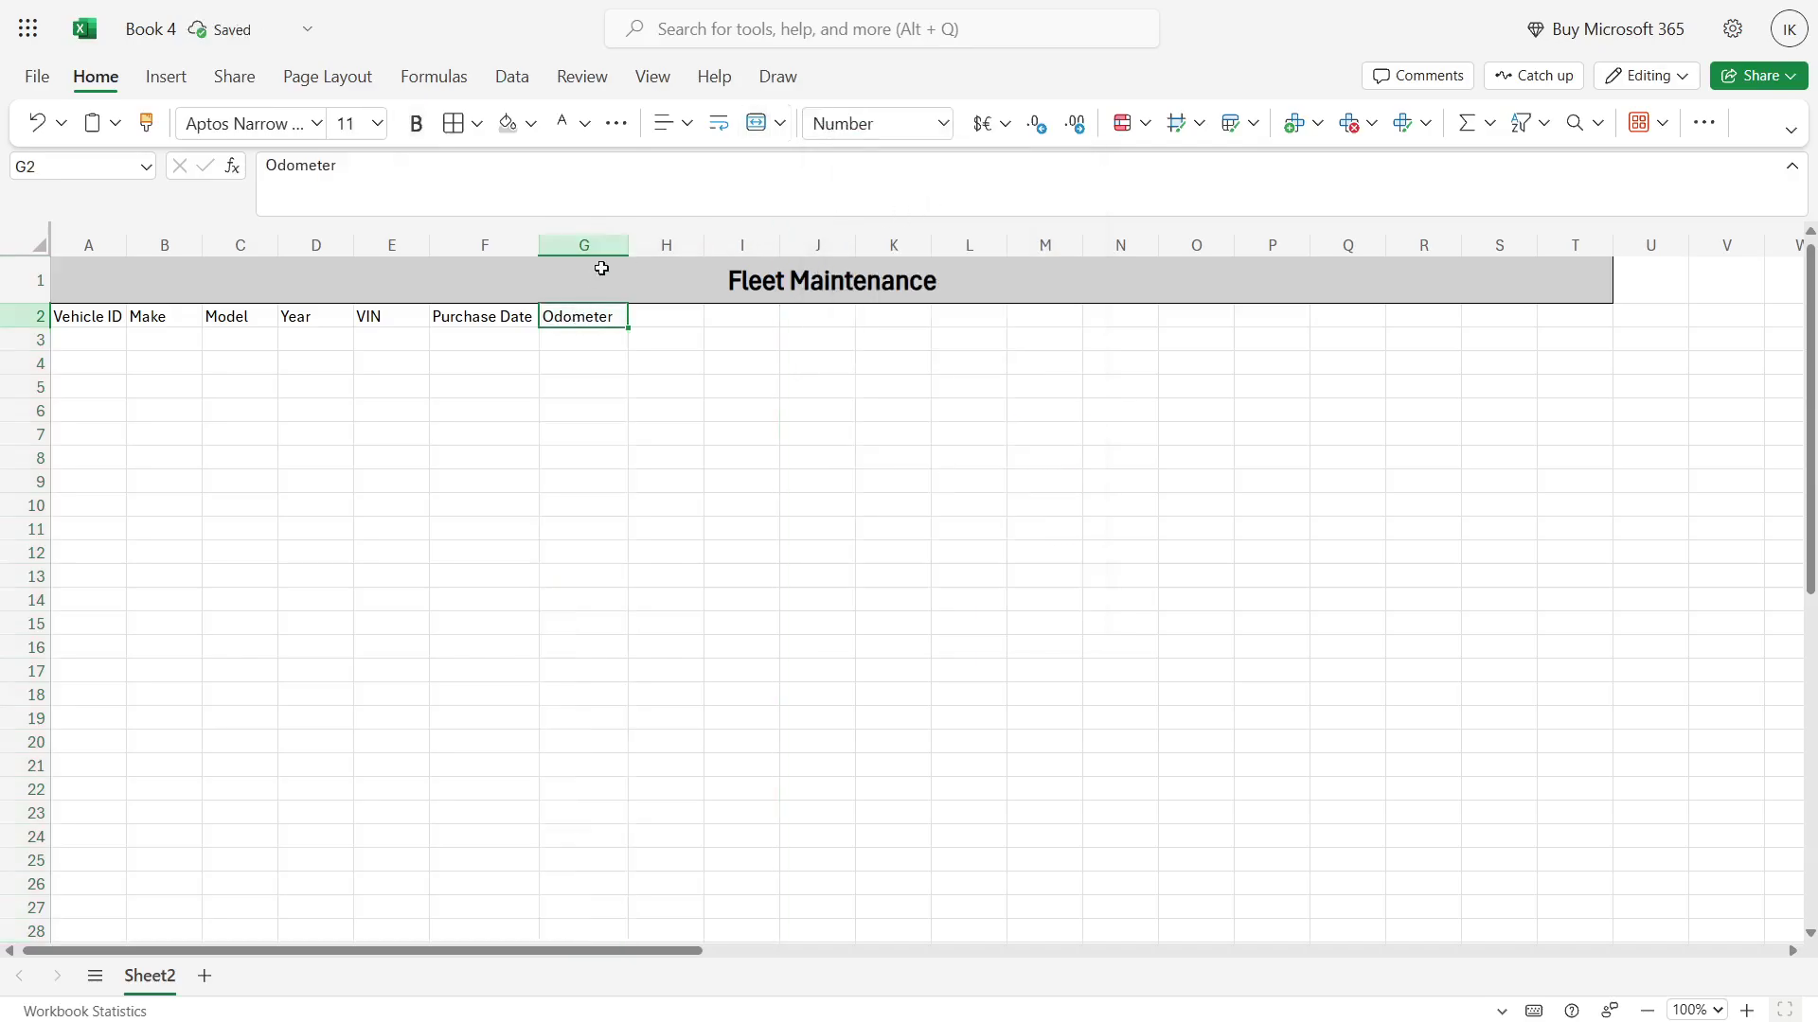
pyautogui.click(668, 321)
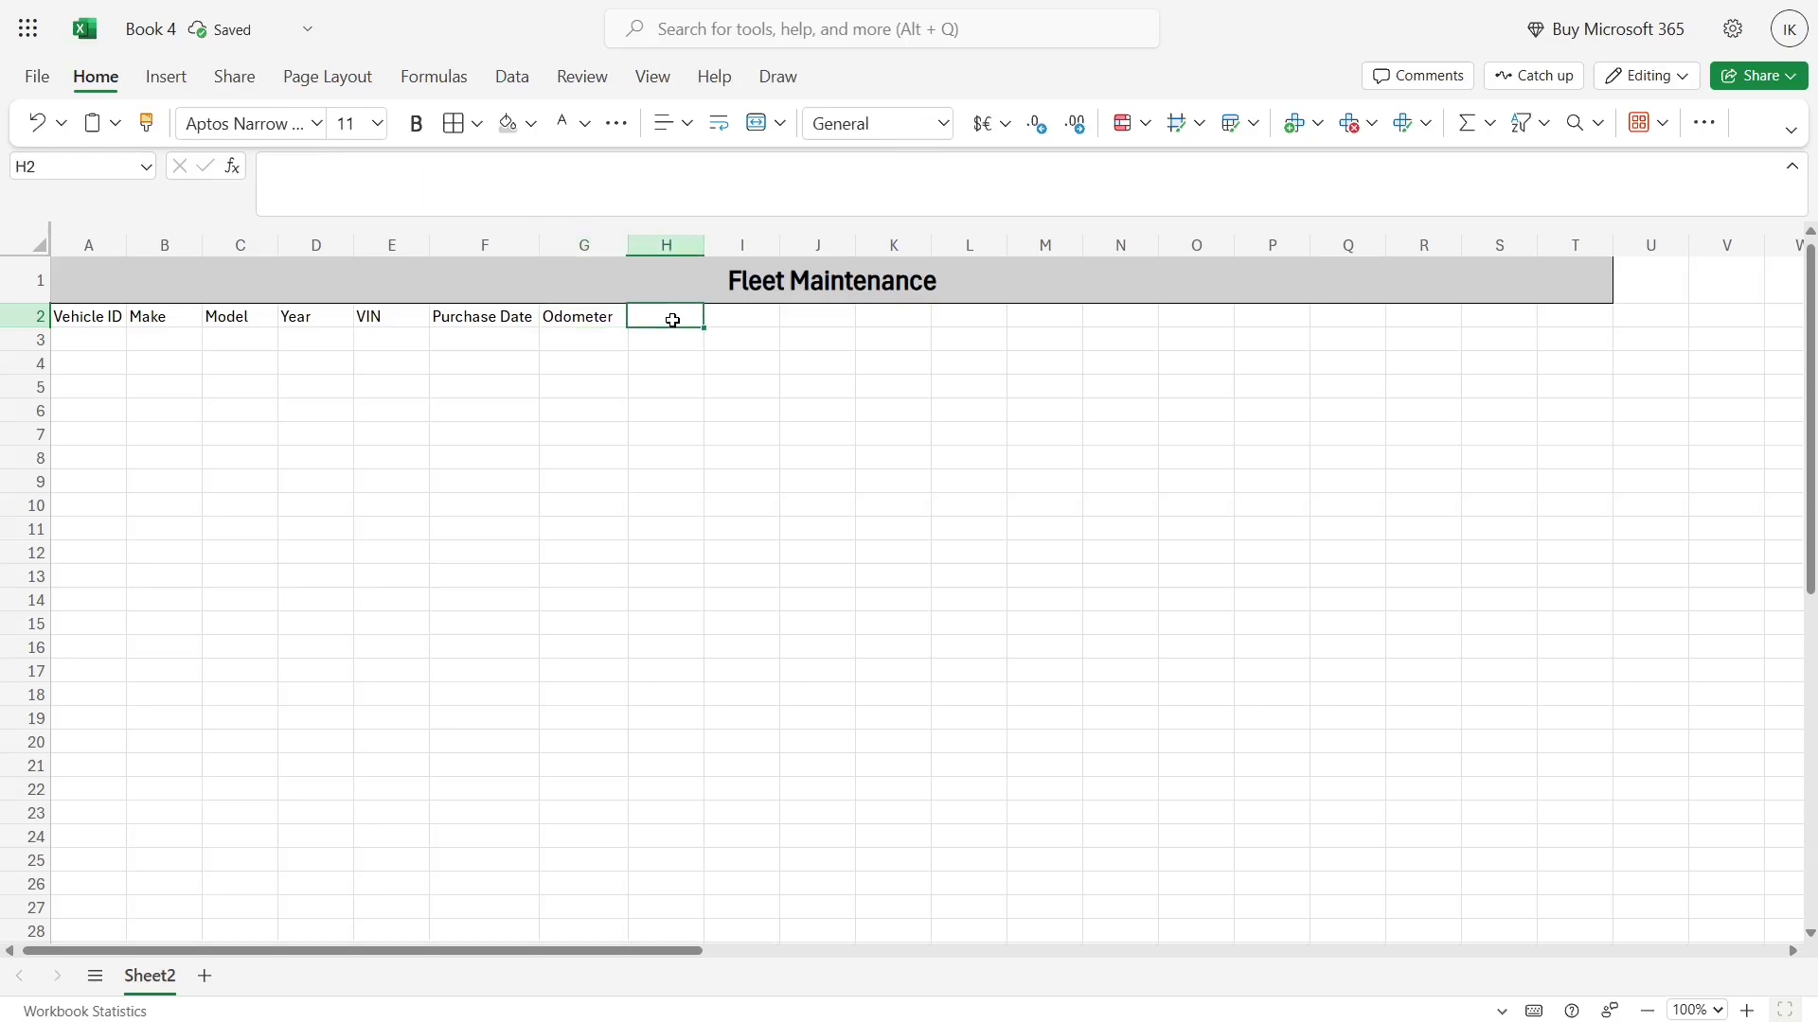
# Step: Add Purchase Date in H2 and Purchase Price in I2, widening both columns to fit
pyautogui.write('P')
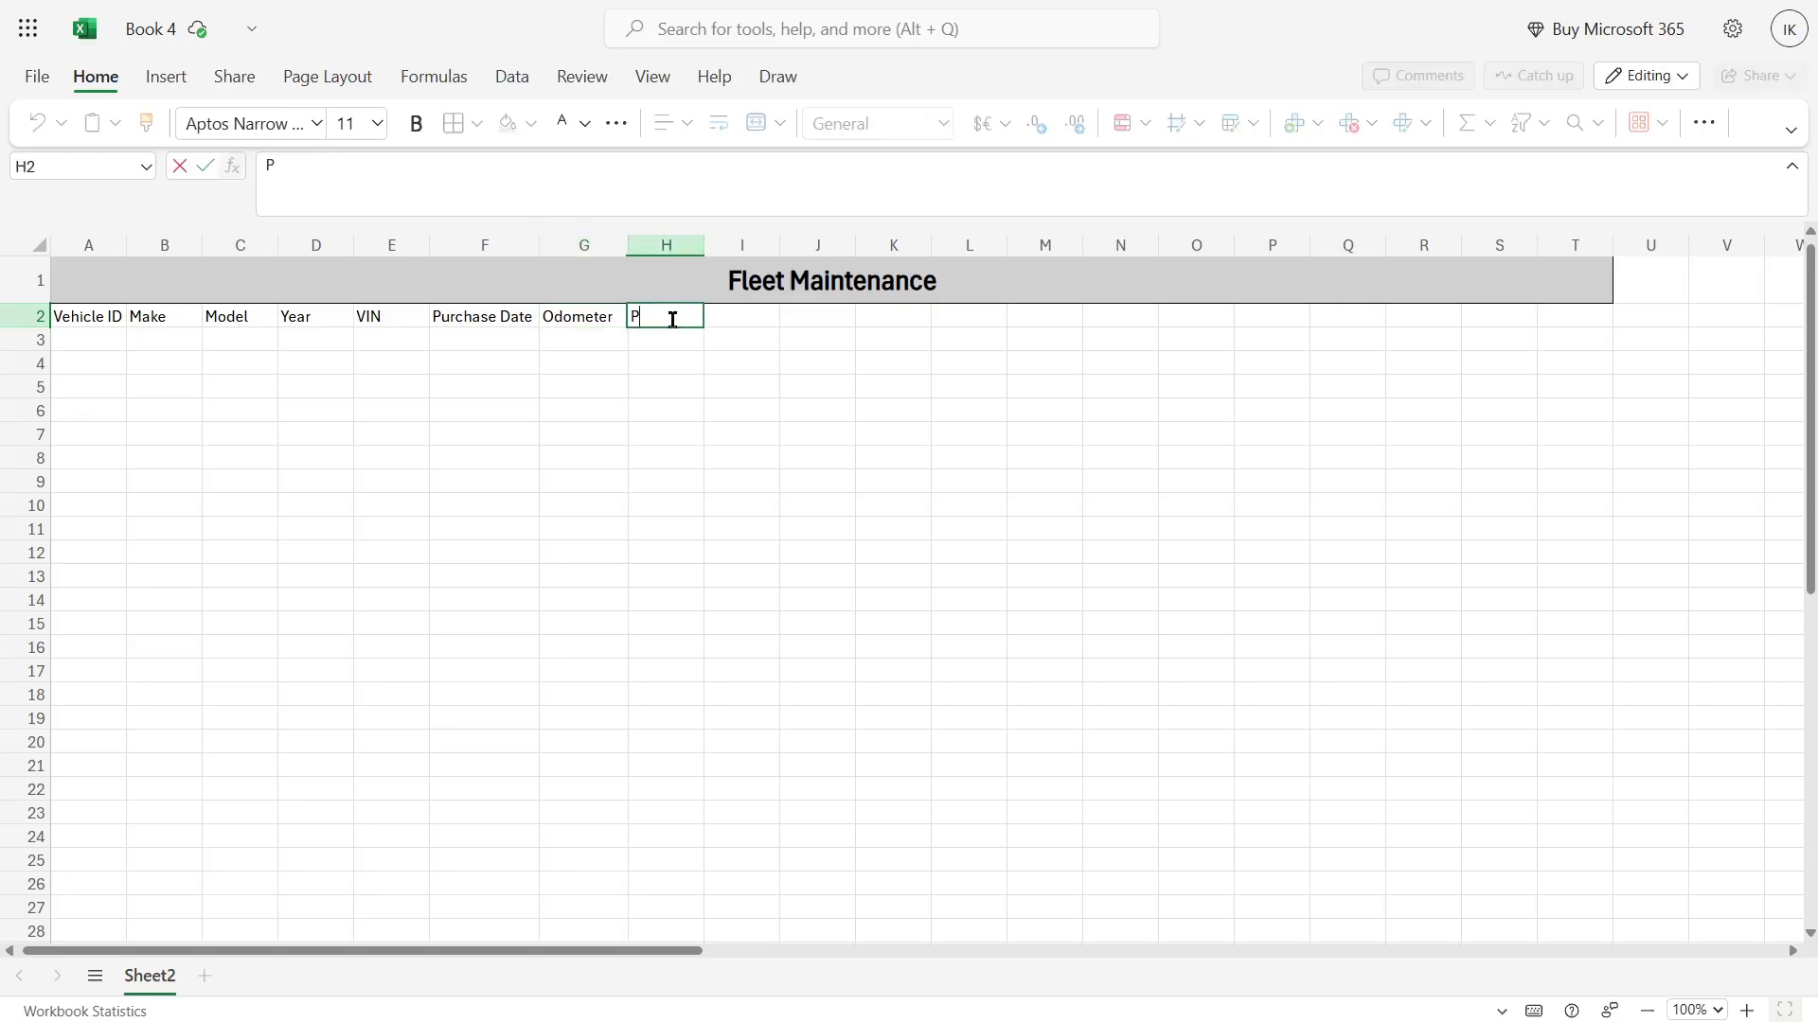
pyautogui.write('urchase Date')
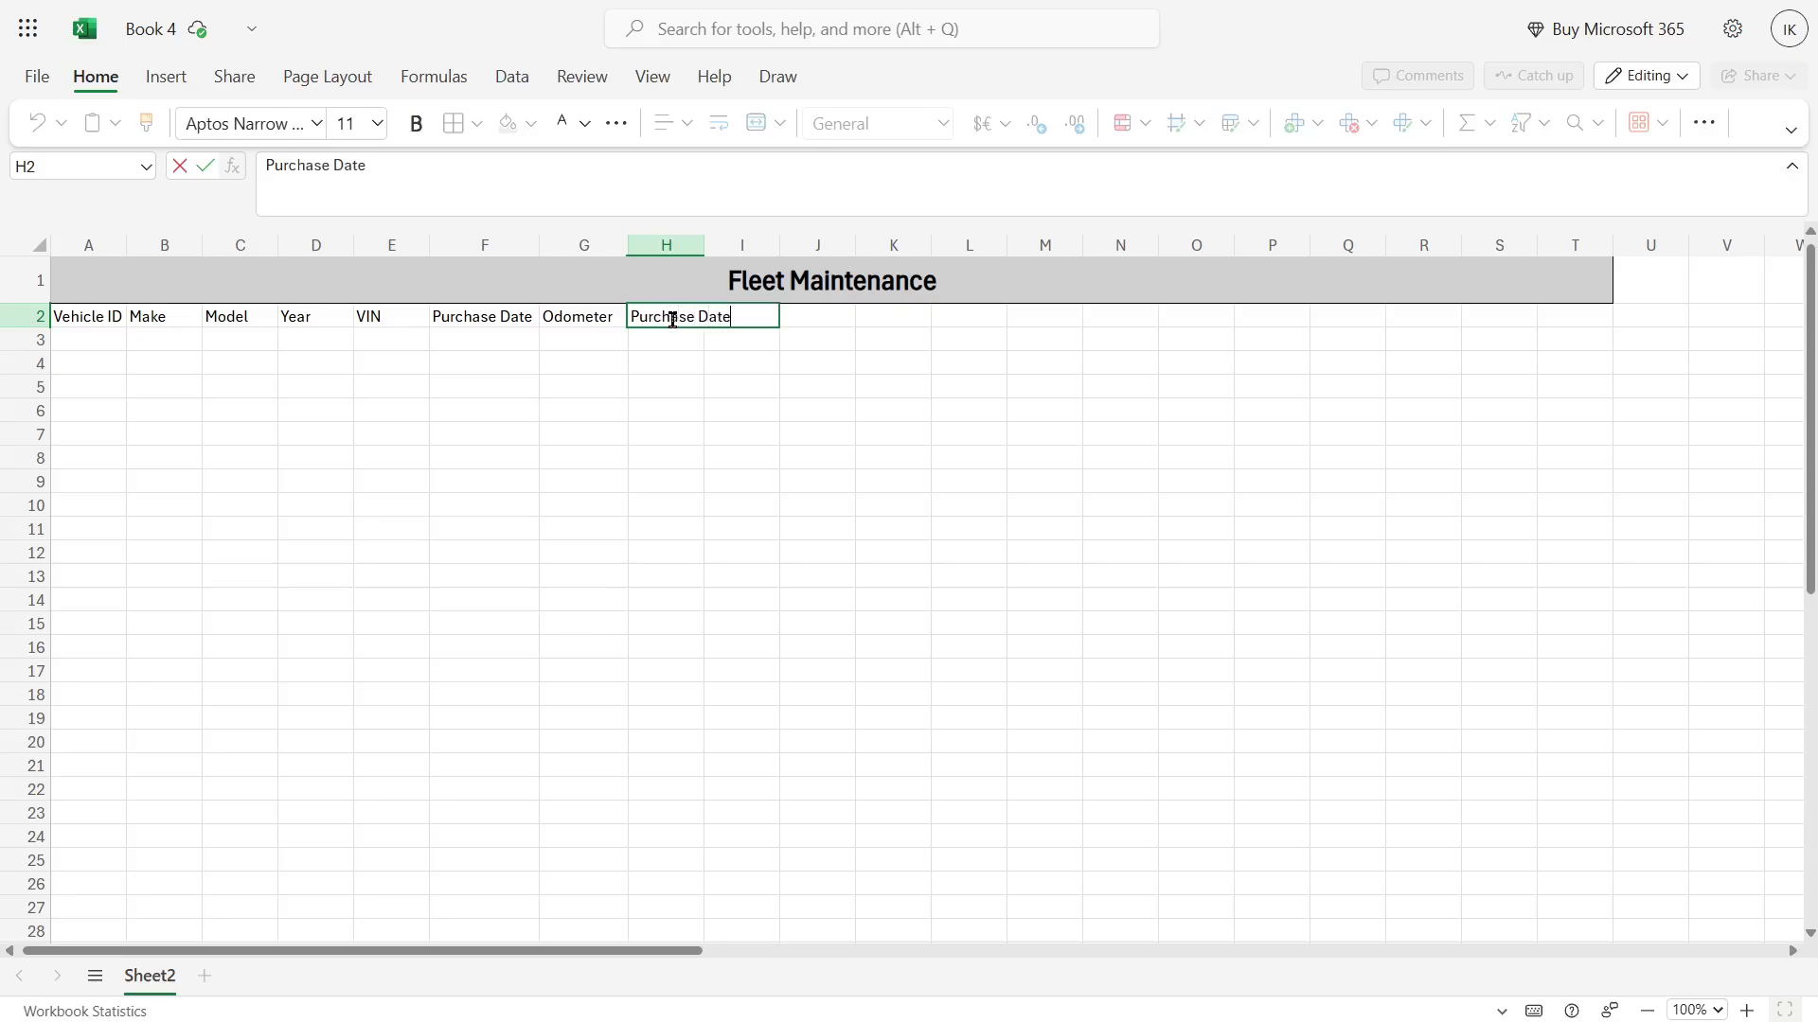
pyautogui.click(811, 320)
pyautogui.moveTo(702, 244); pyautogui.dragTo(739, 243)
pyautogui.click(787, 323)
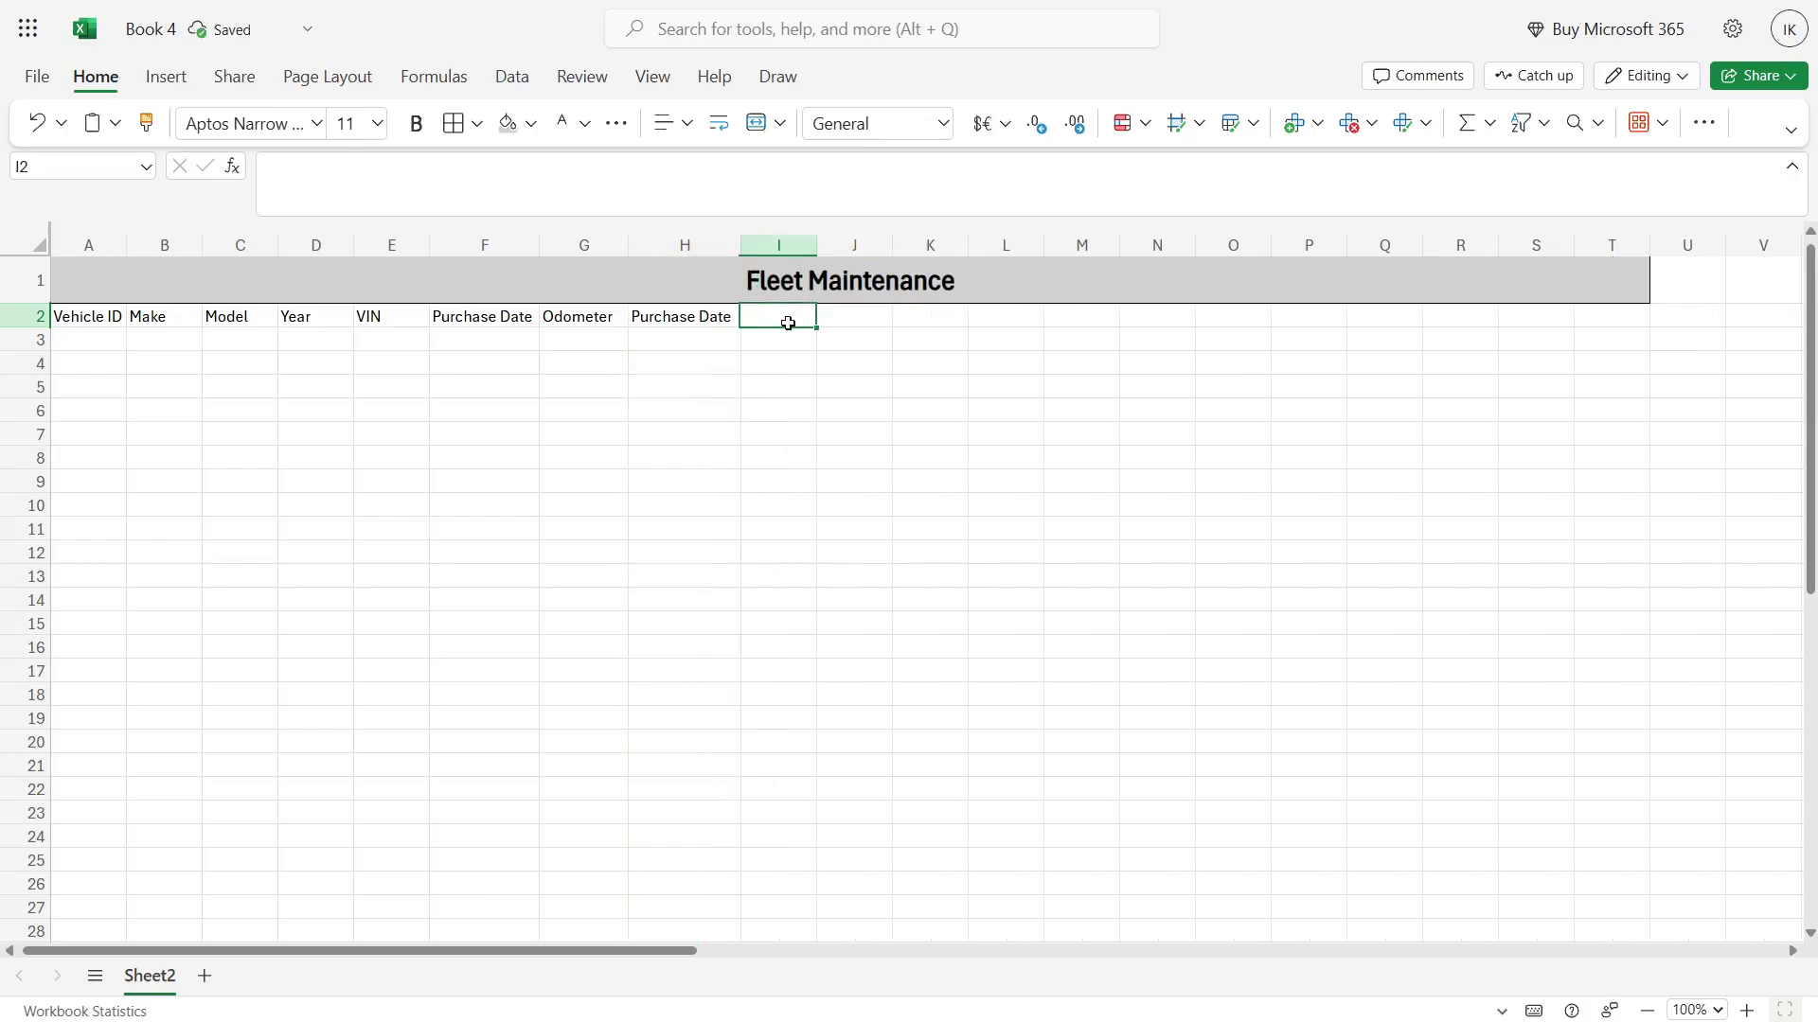
pyautogui.write('P')
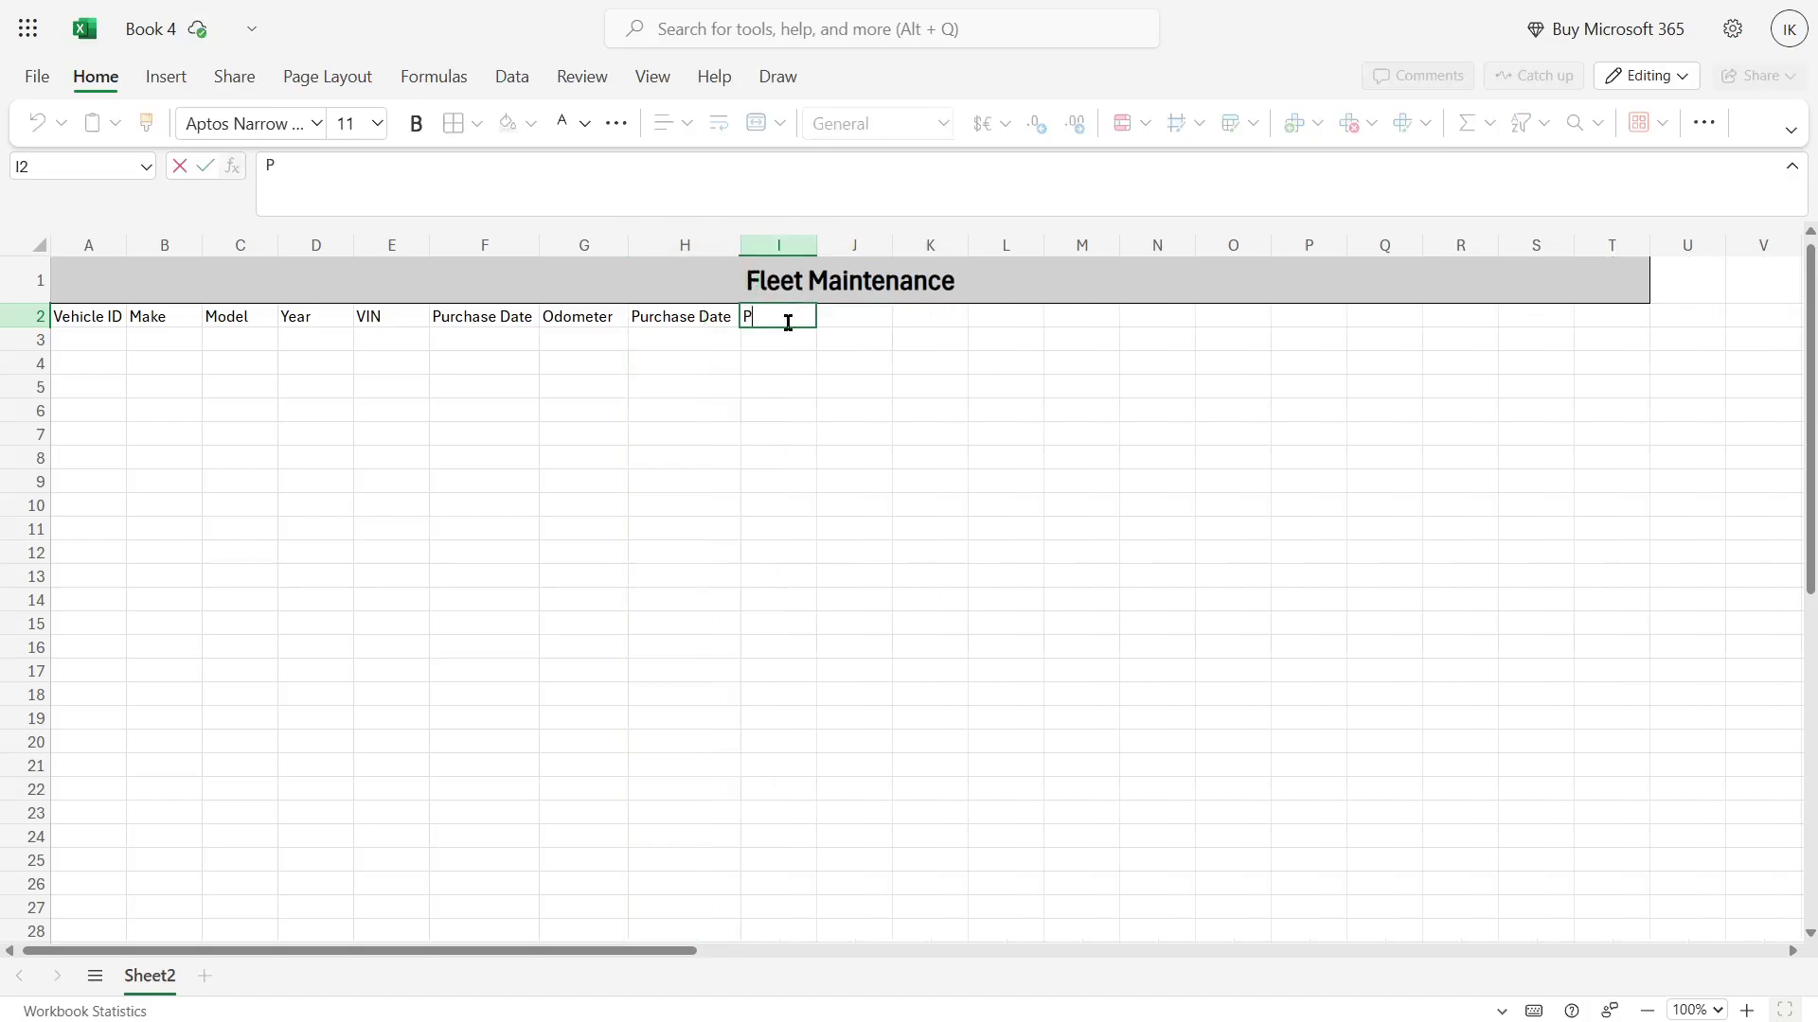
pyautogui.write('urchase Price')
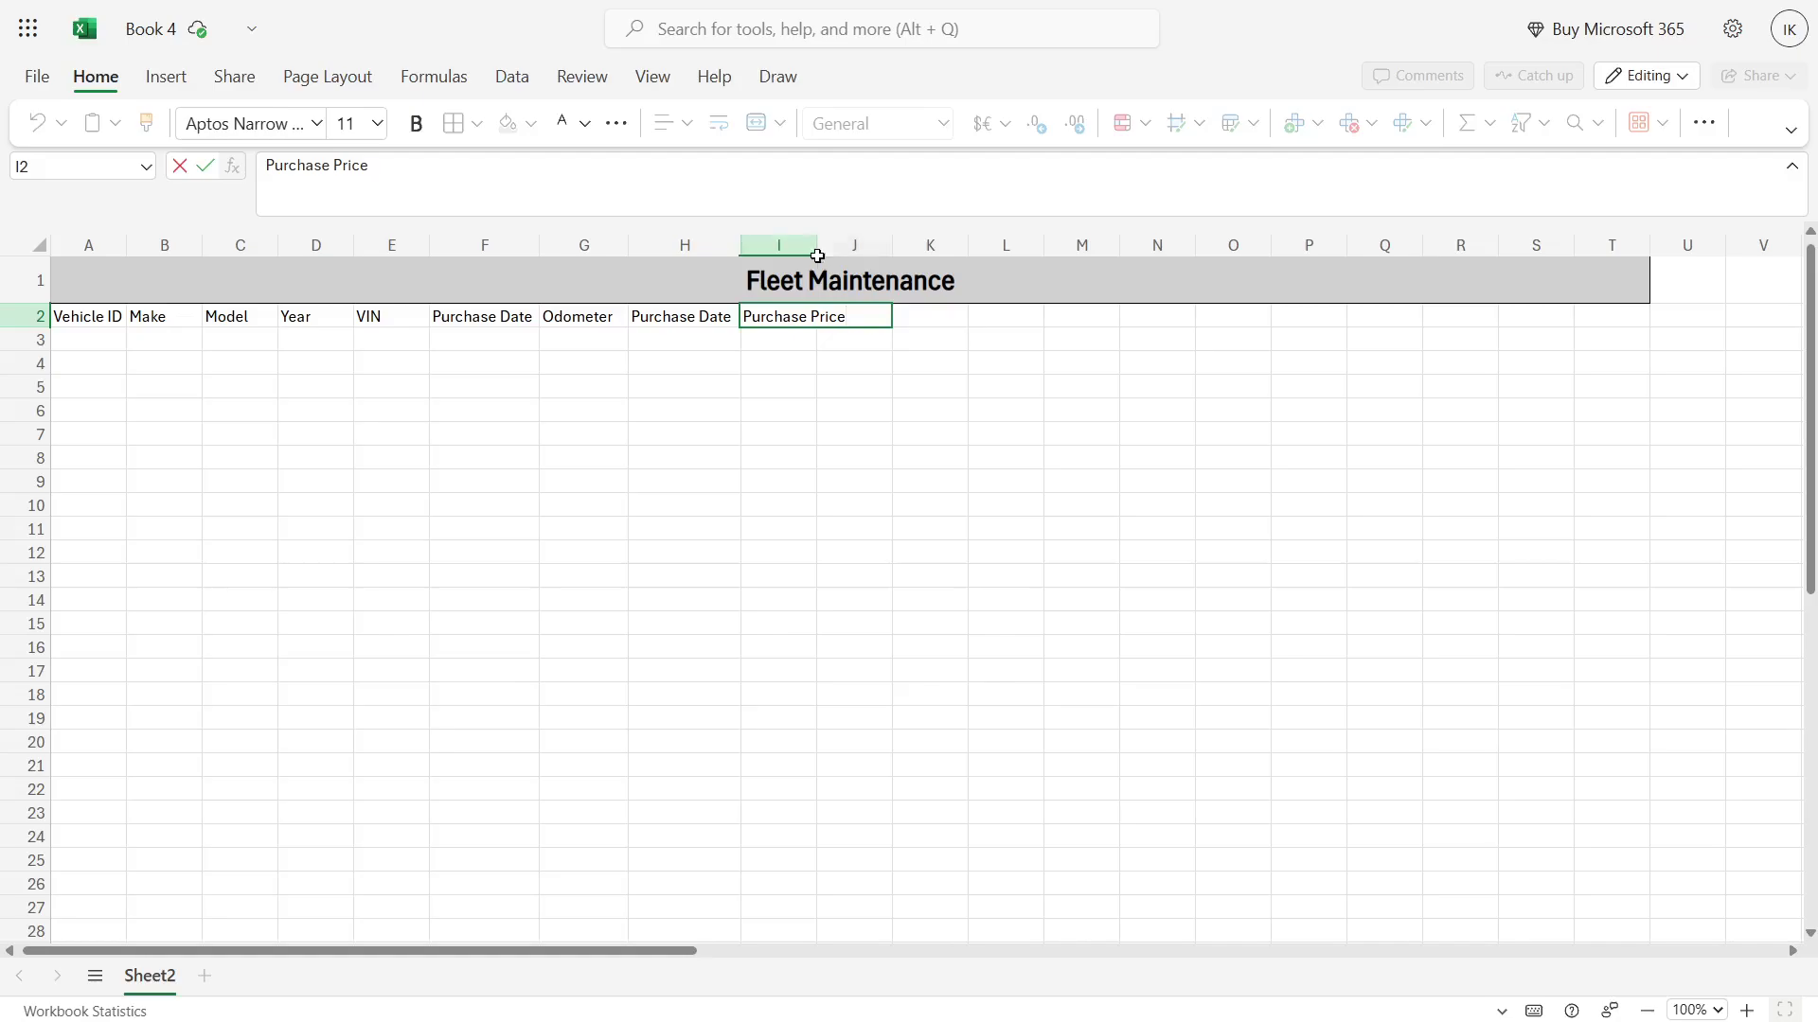
pyautogui.click(822, 355)
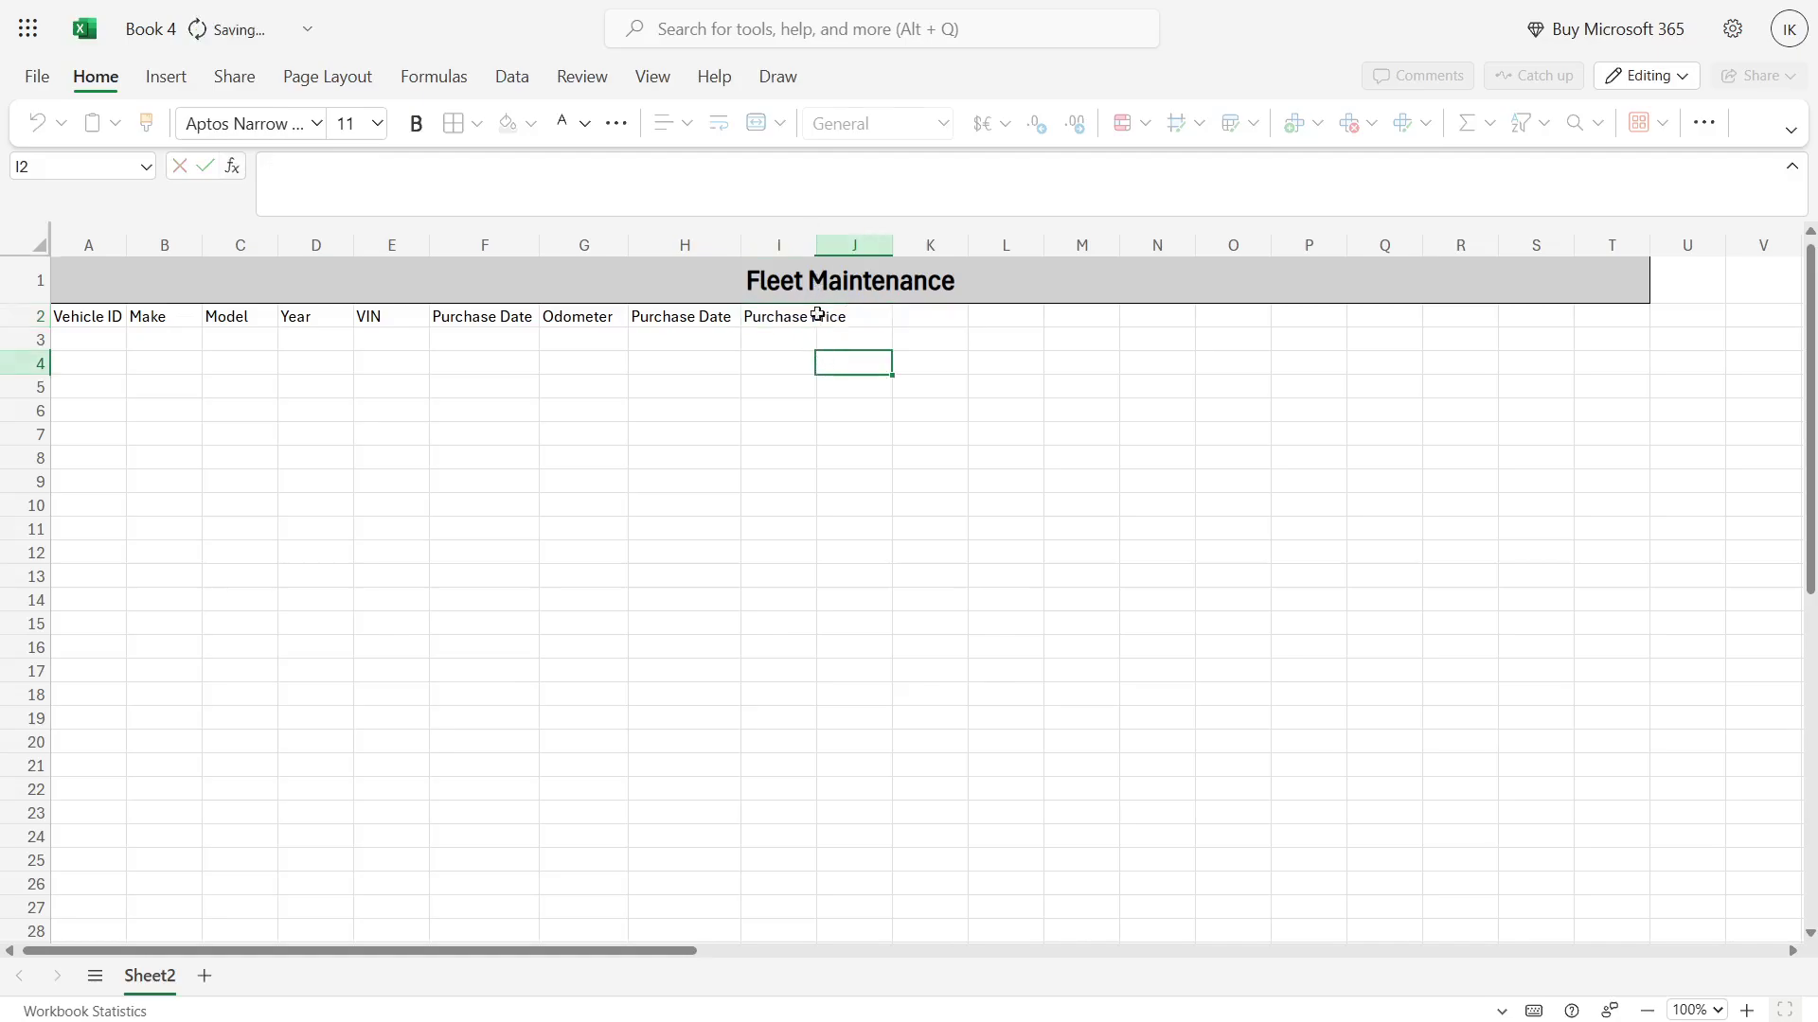
pyautogui.doubleClick(820, 252)
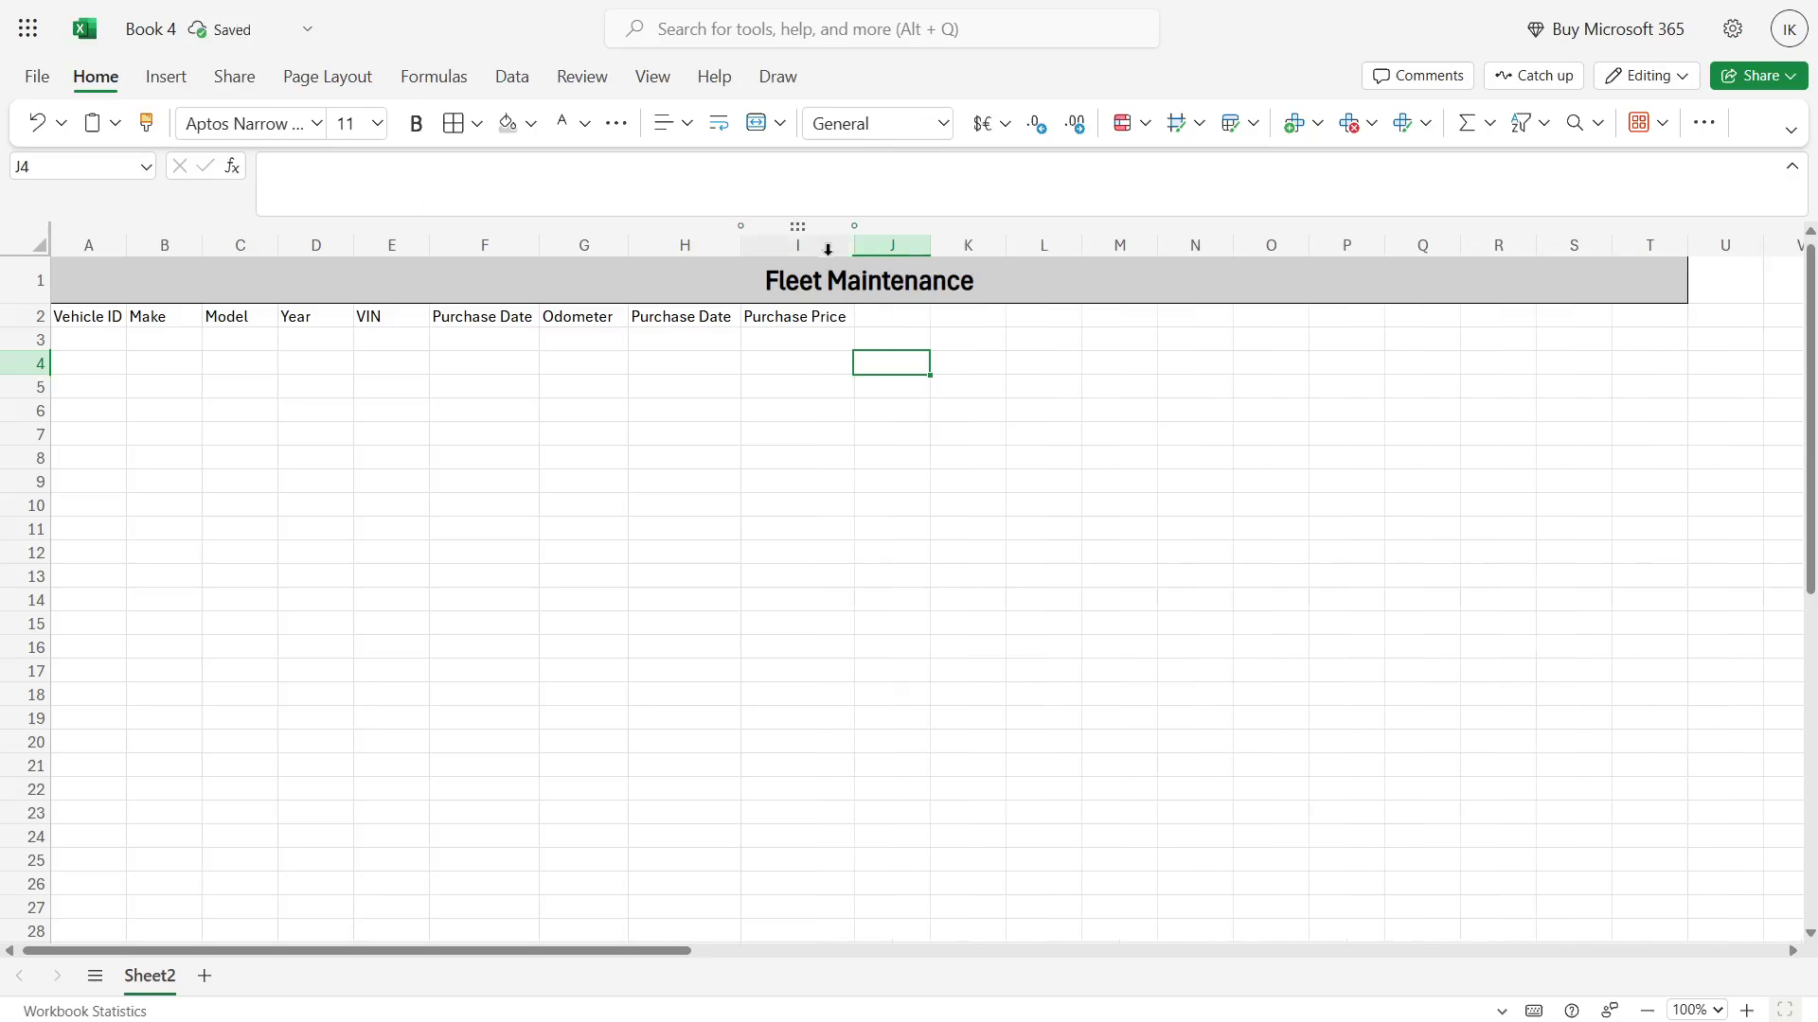
pyautogui.click(796, 343)
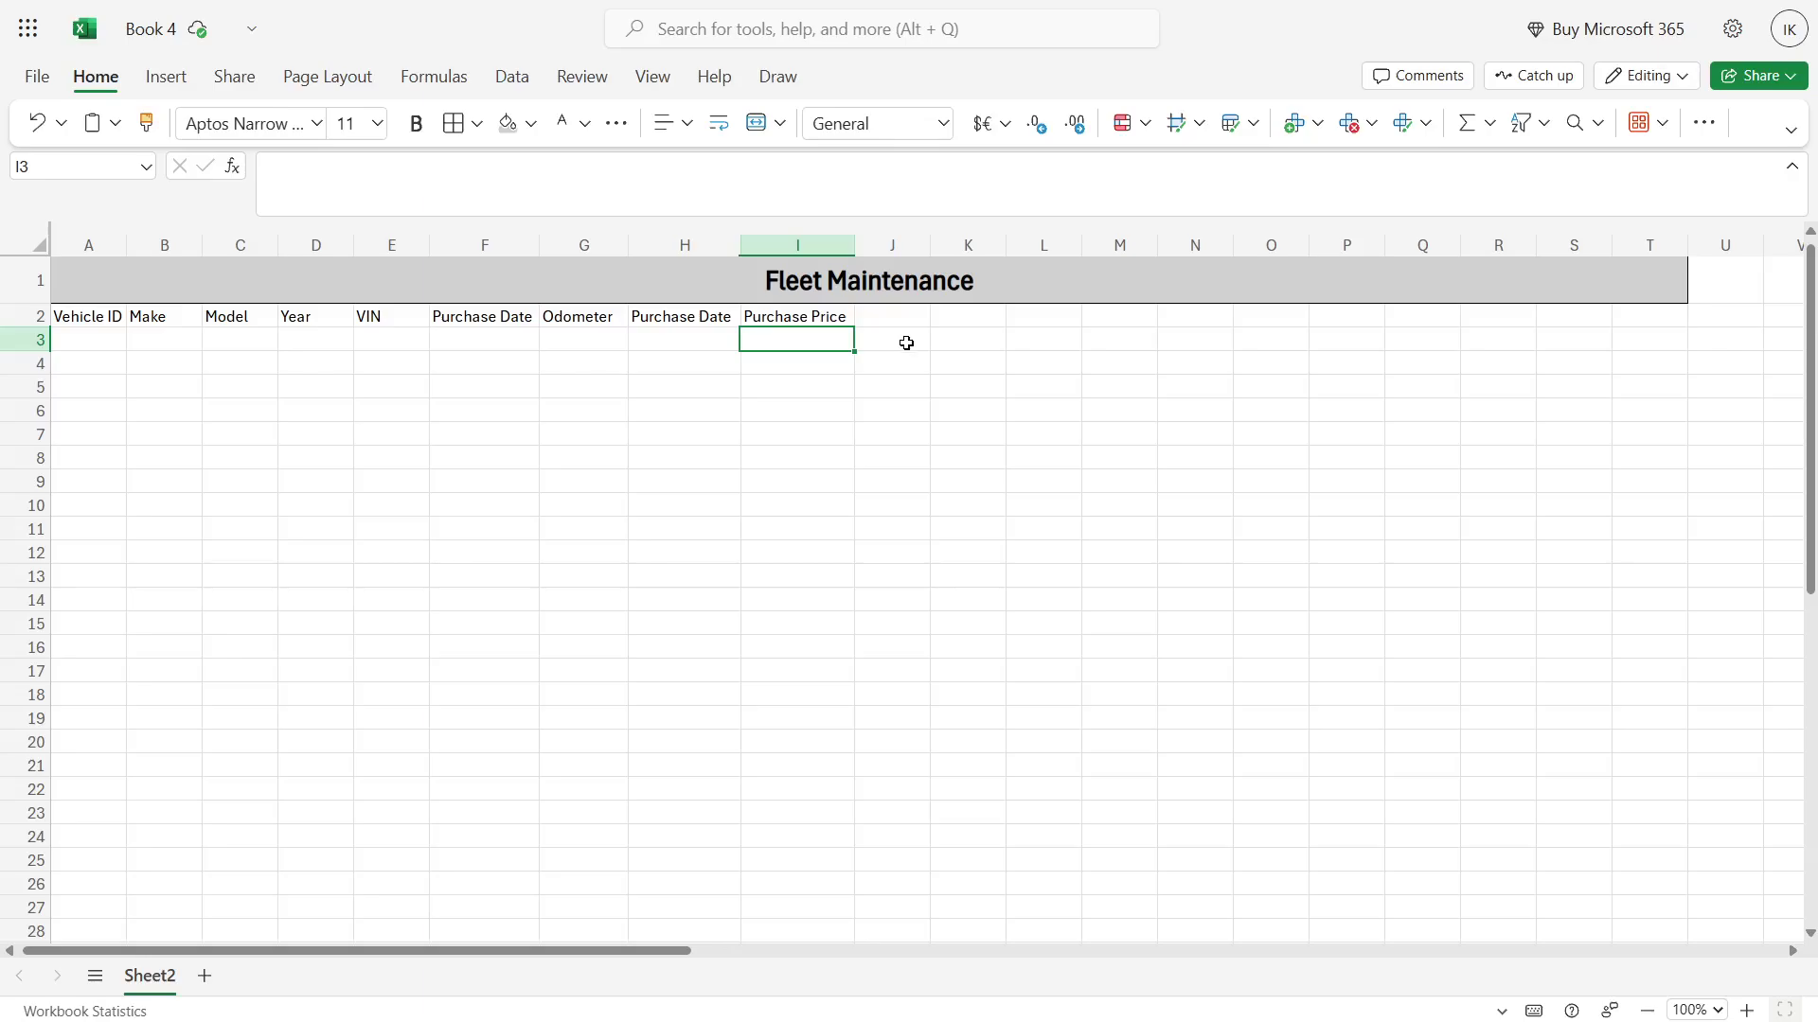
# Step: Add Fuel Type in J2 and Insurance Policy in K2, autofitting column K
pyautogui.click(902, 321)
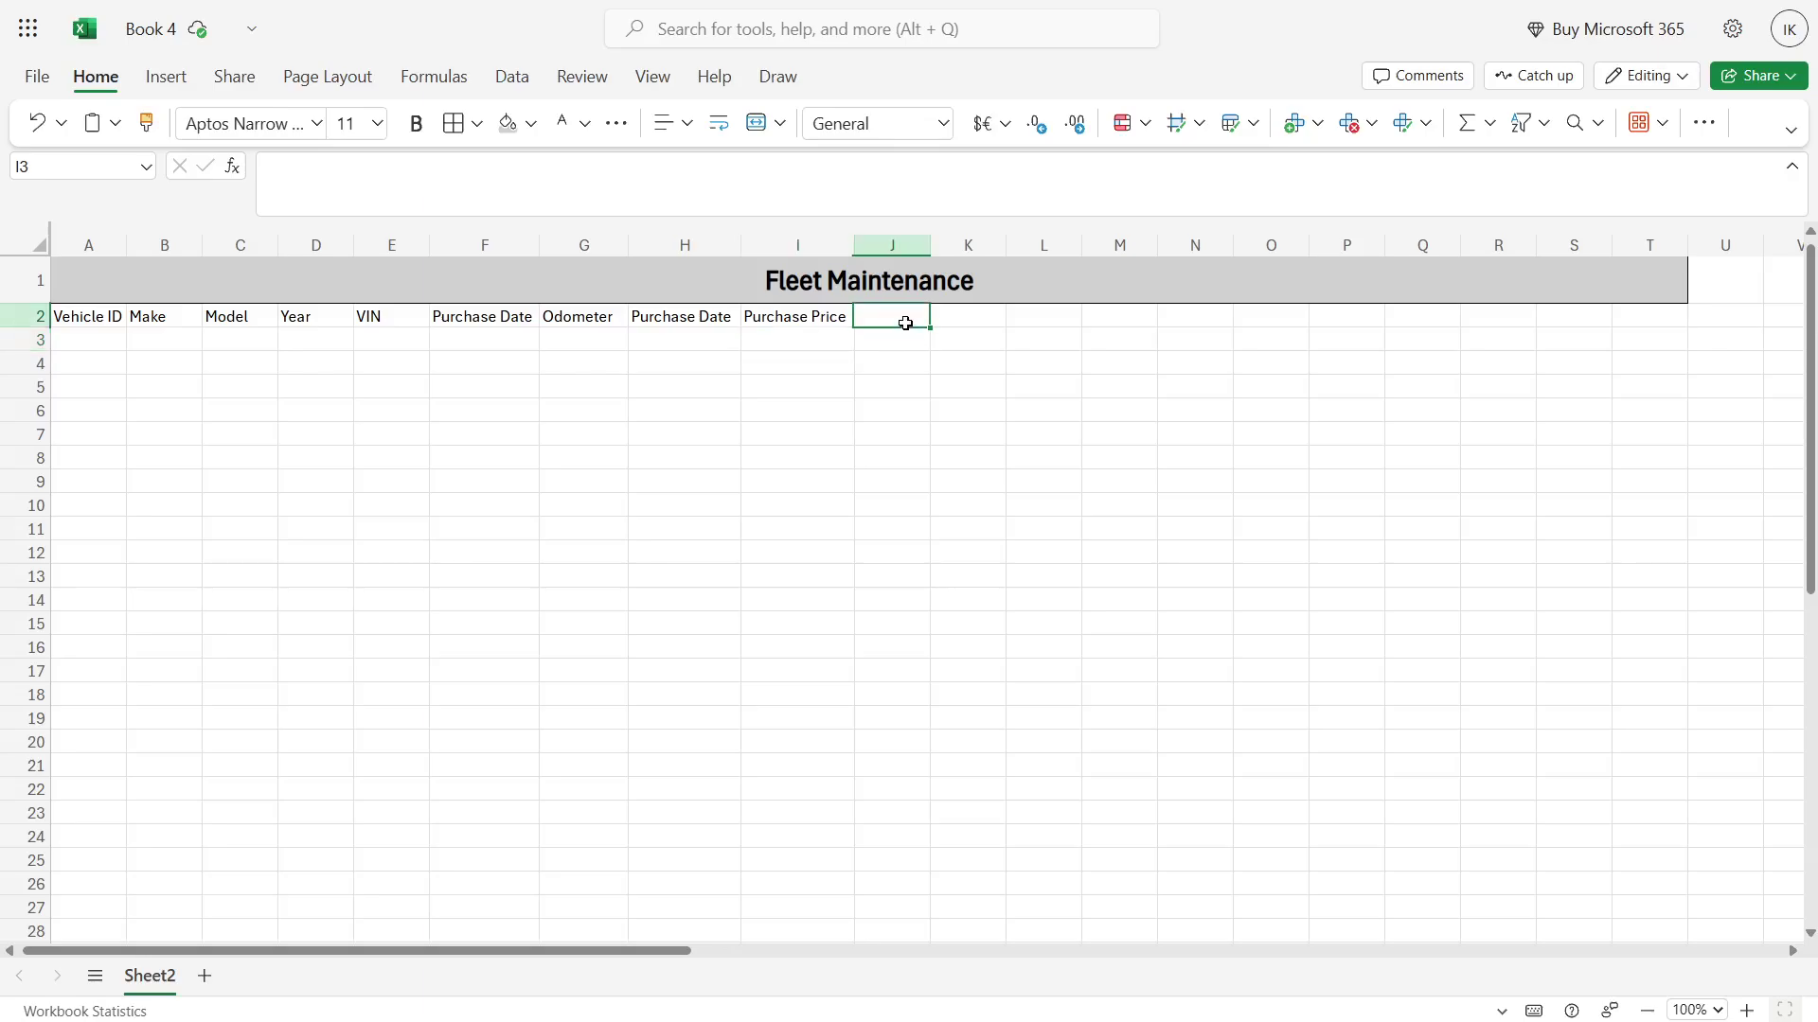
pyautogui.write('Fuel Type')
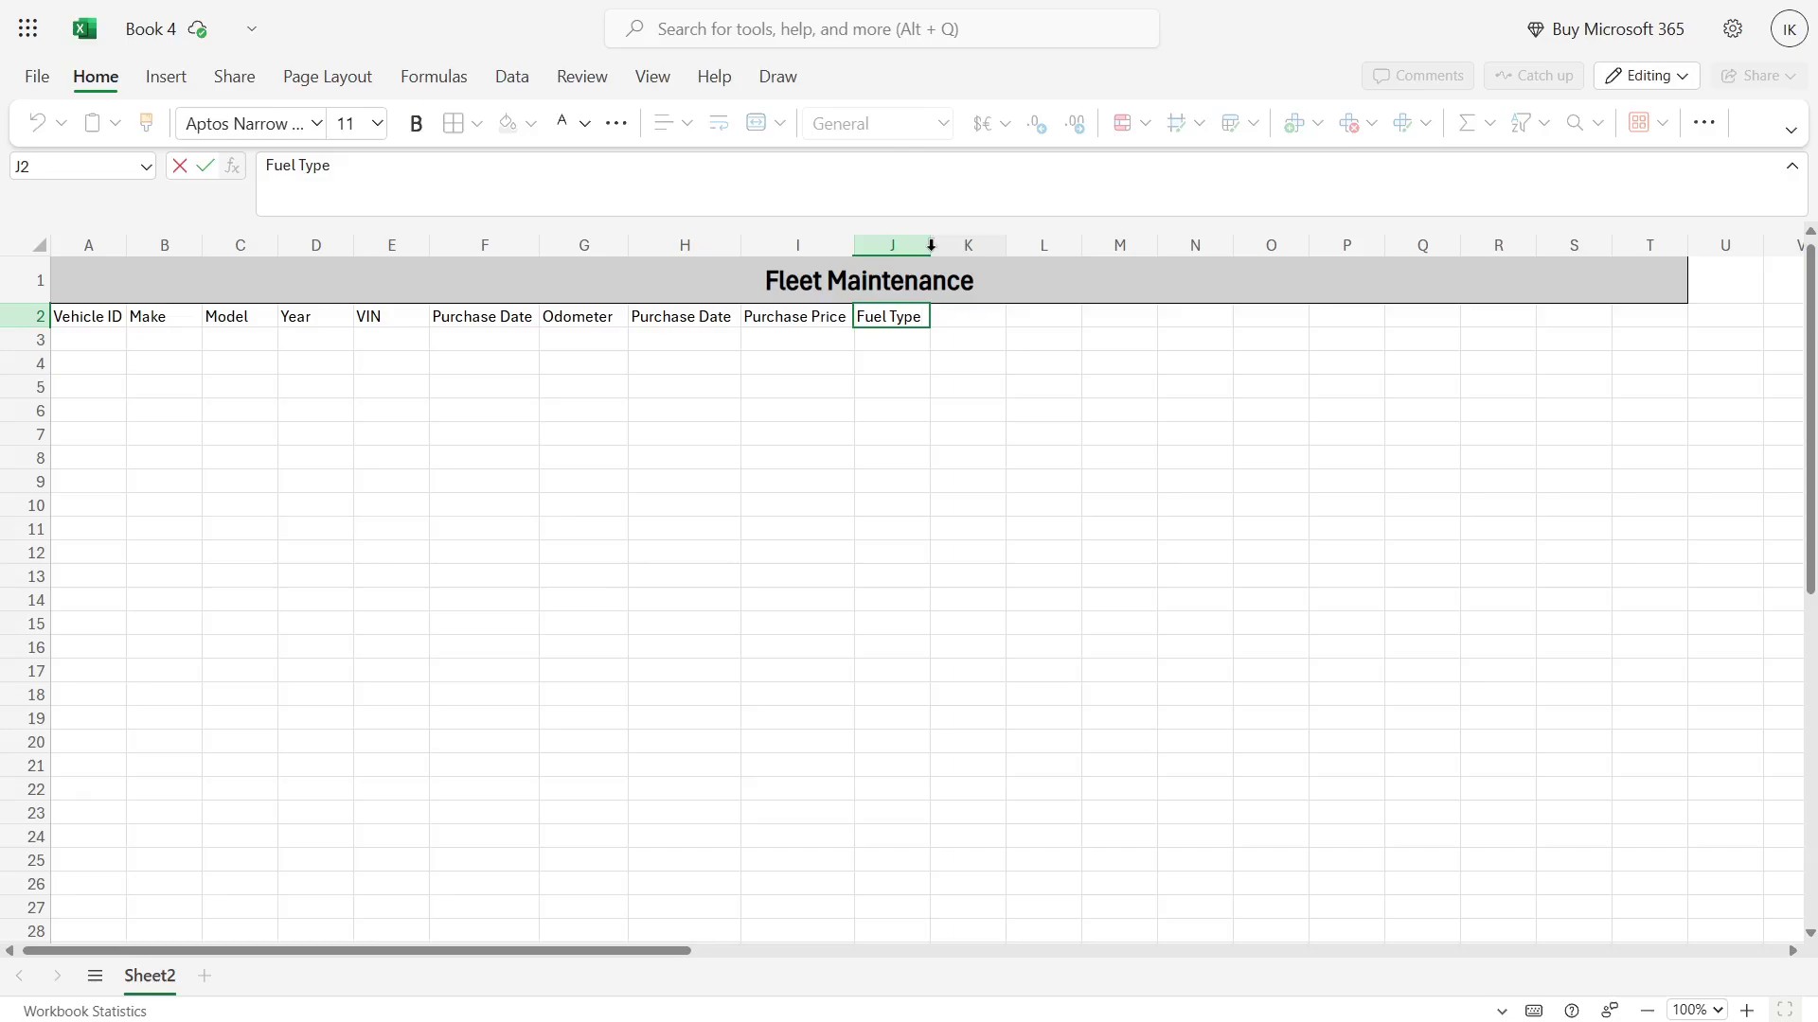
pyautogui.click(979, 319)
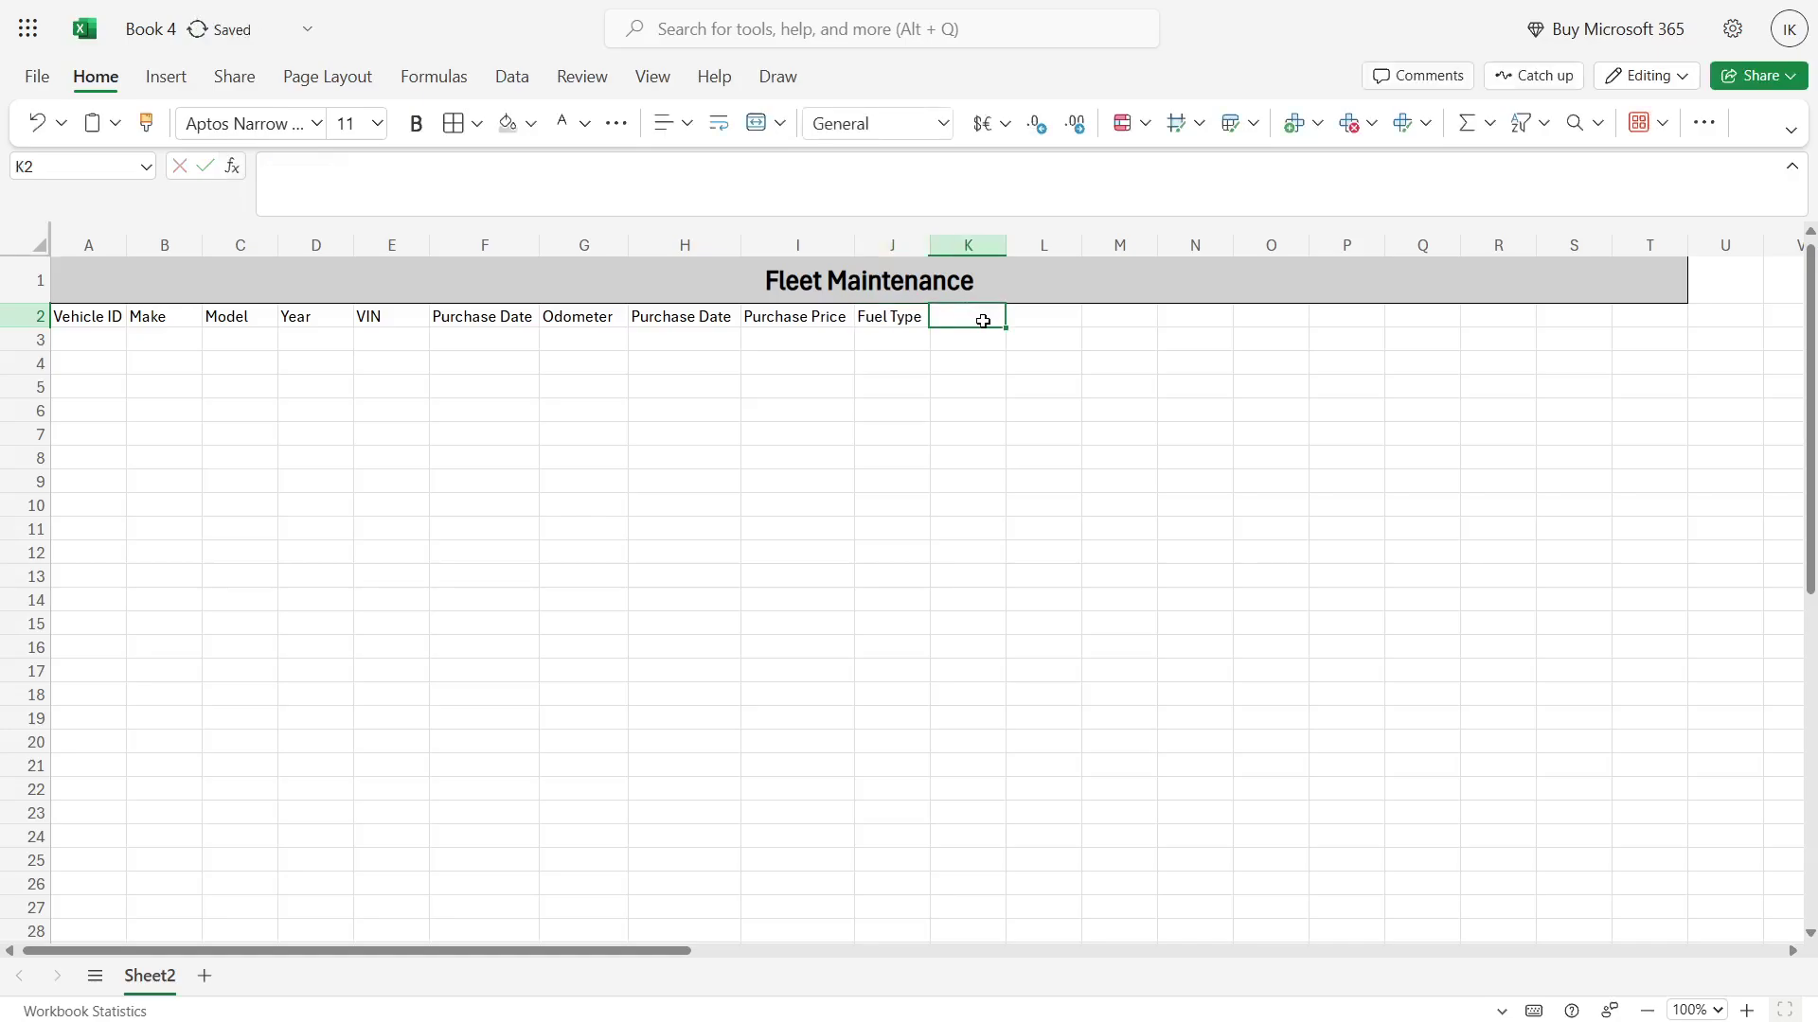
pyautogui.write('Insurance PO')
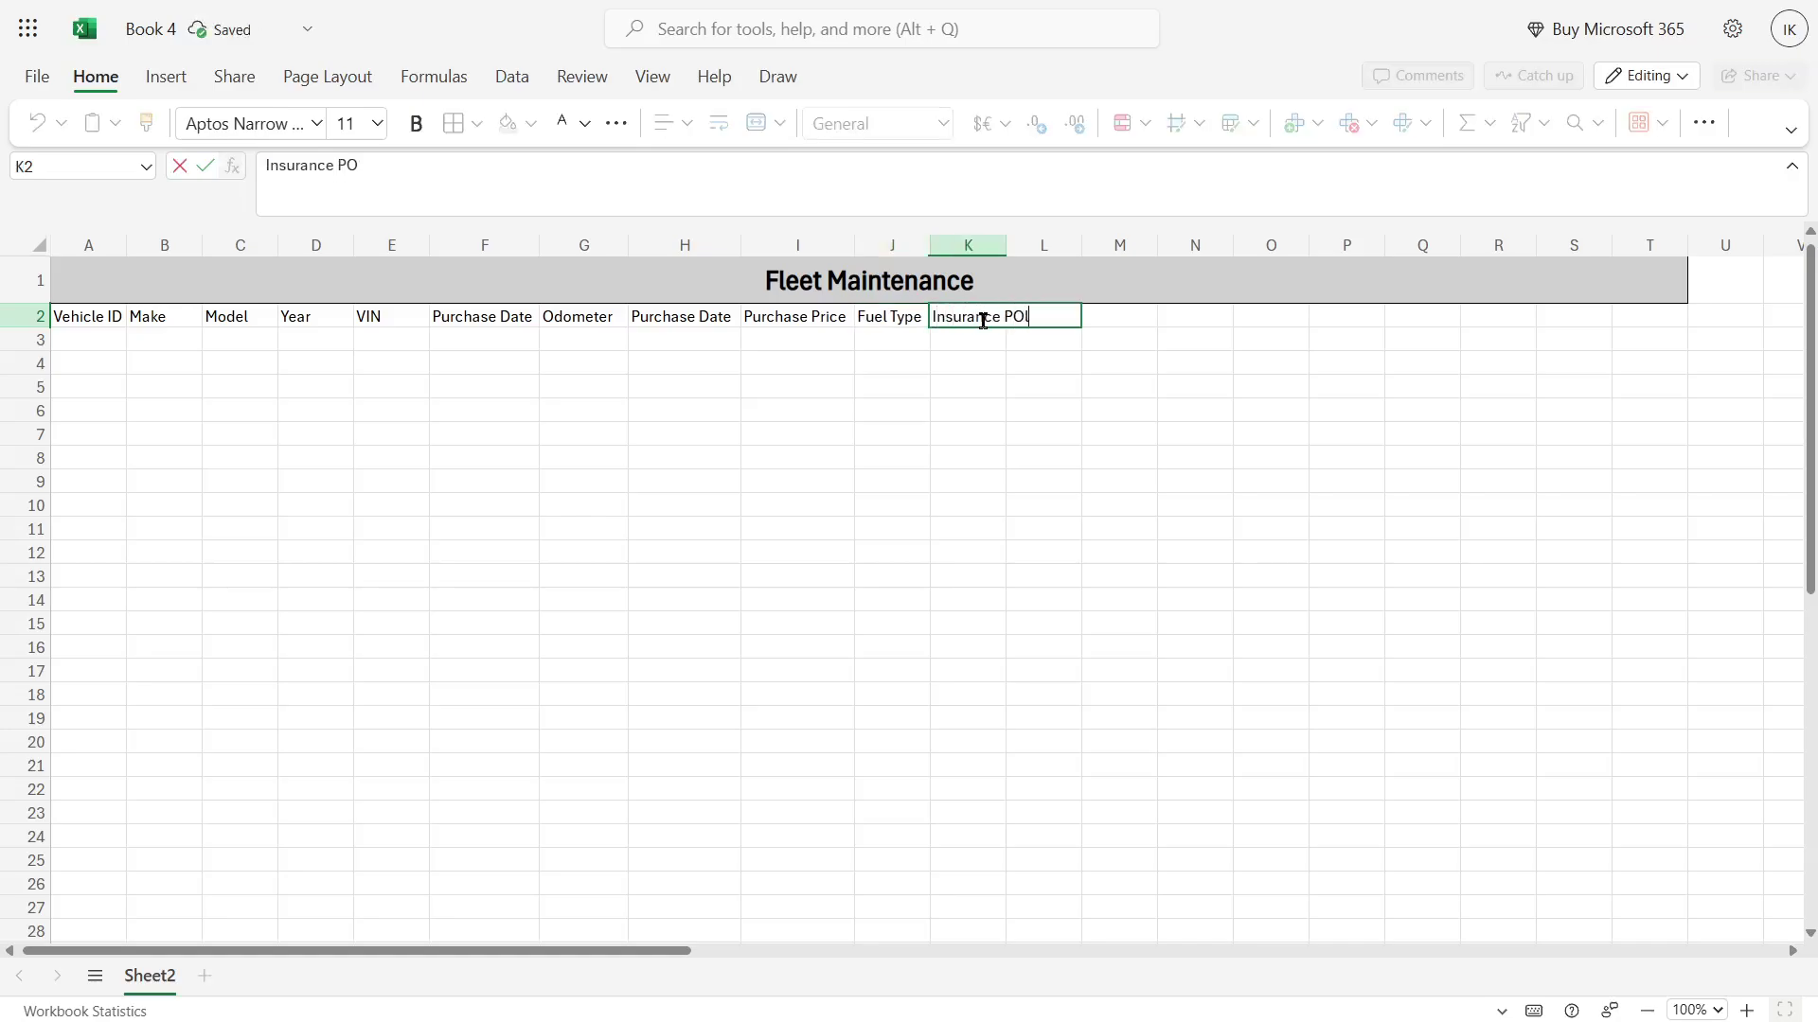
pyautogui.press('BackSpace')
pyautogui.write('olicy')
pyautogui.click(978, 389)
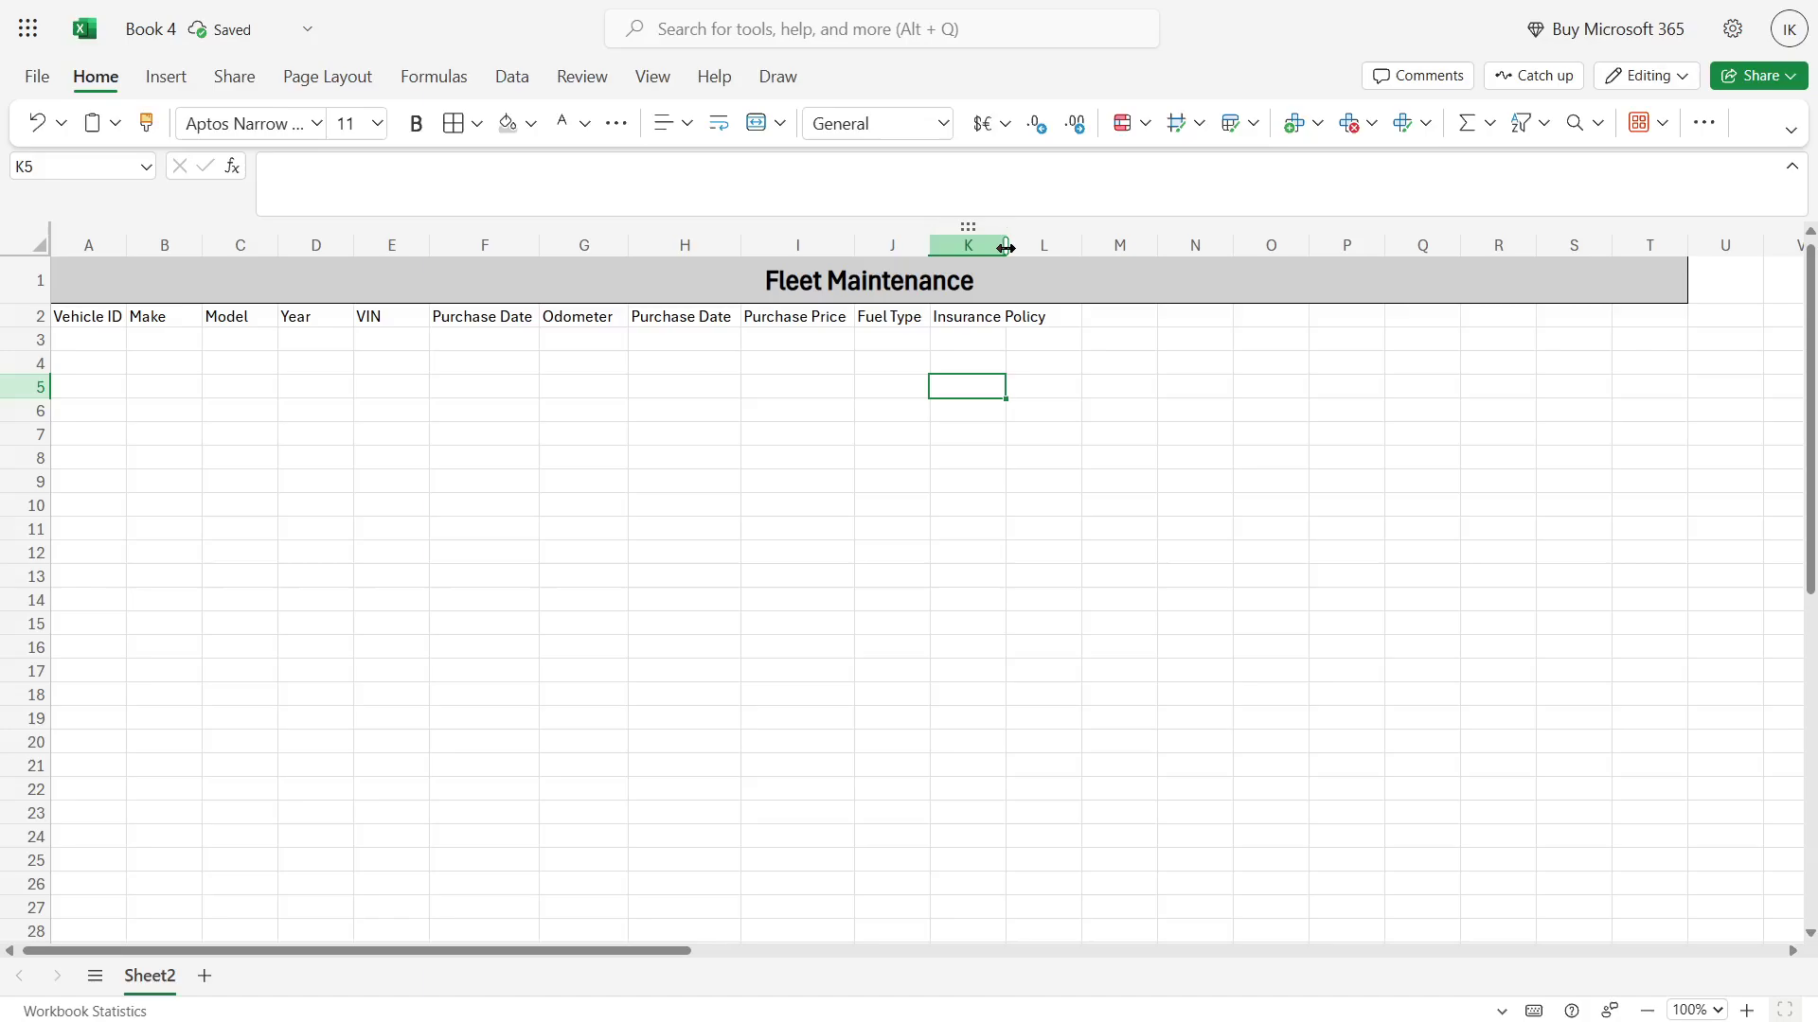
pyautogui.doubleClick(1006, 247)
# Step: Add Insurance Expiry in L2, autofit column L and give it a Date format
pyautogui.click(1100, 320)
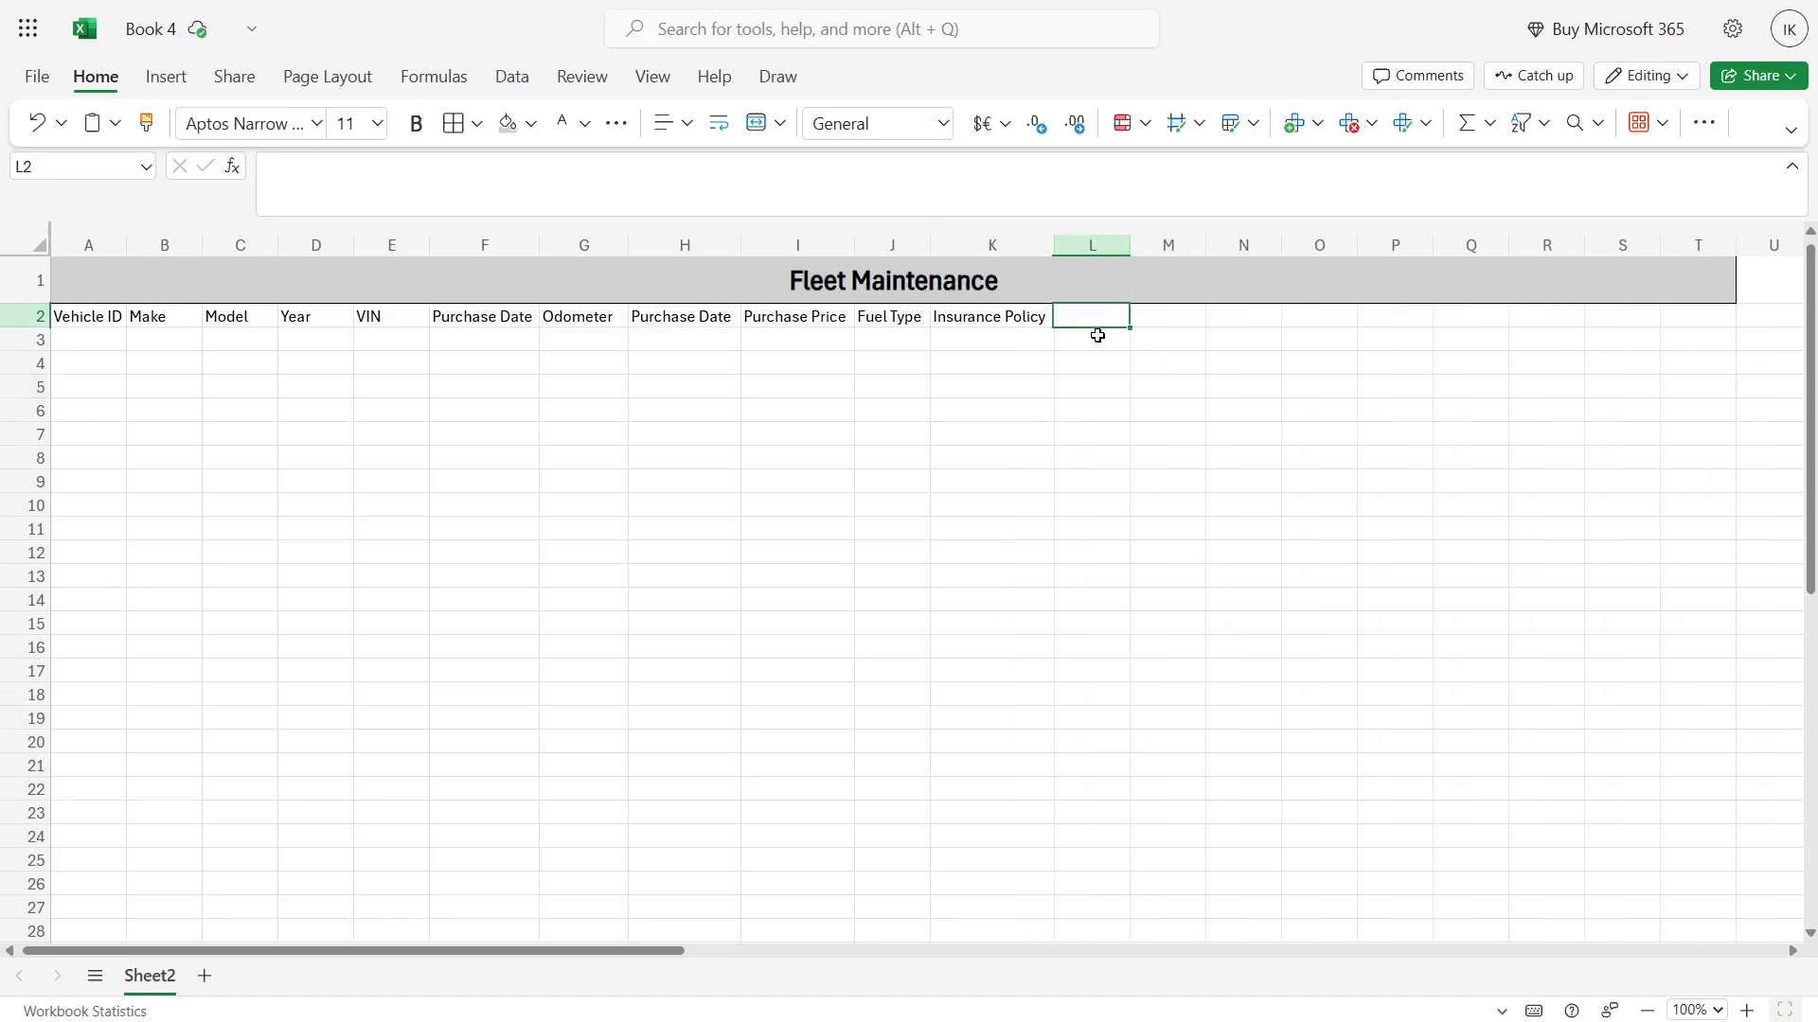
pyautogui.write('Insurance Expi')
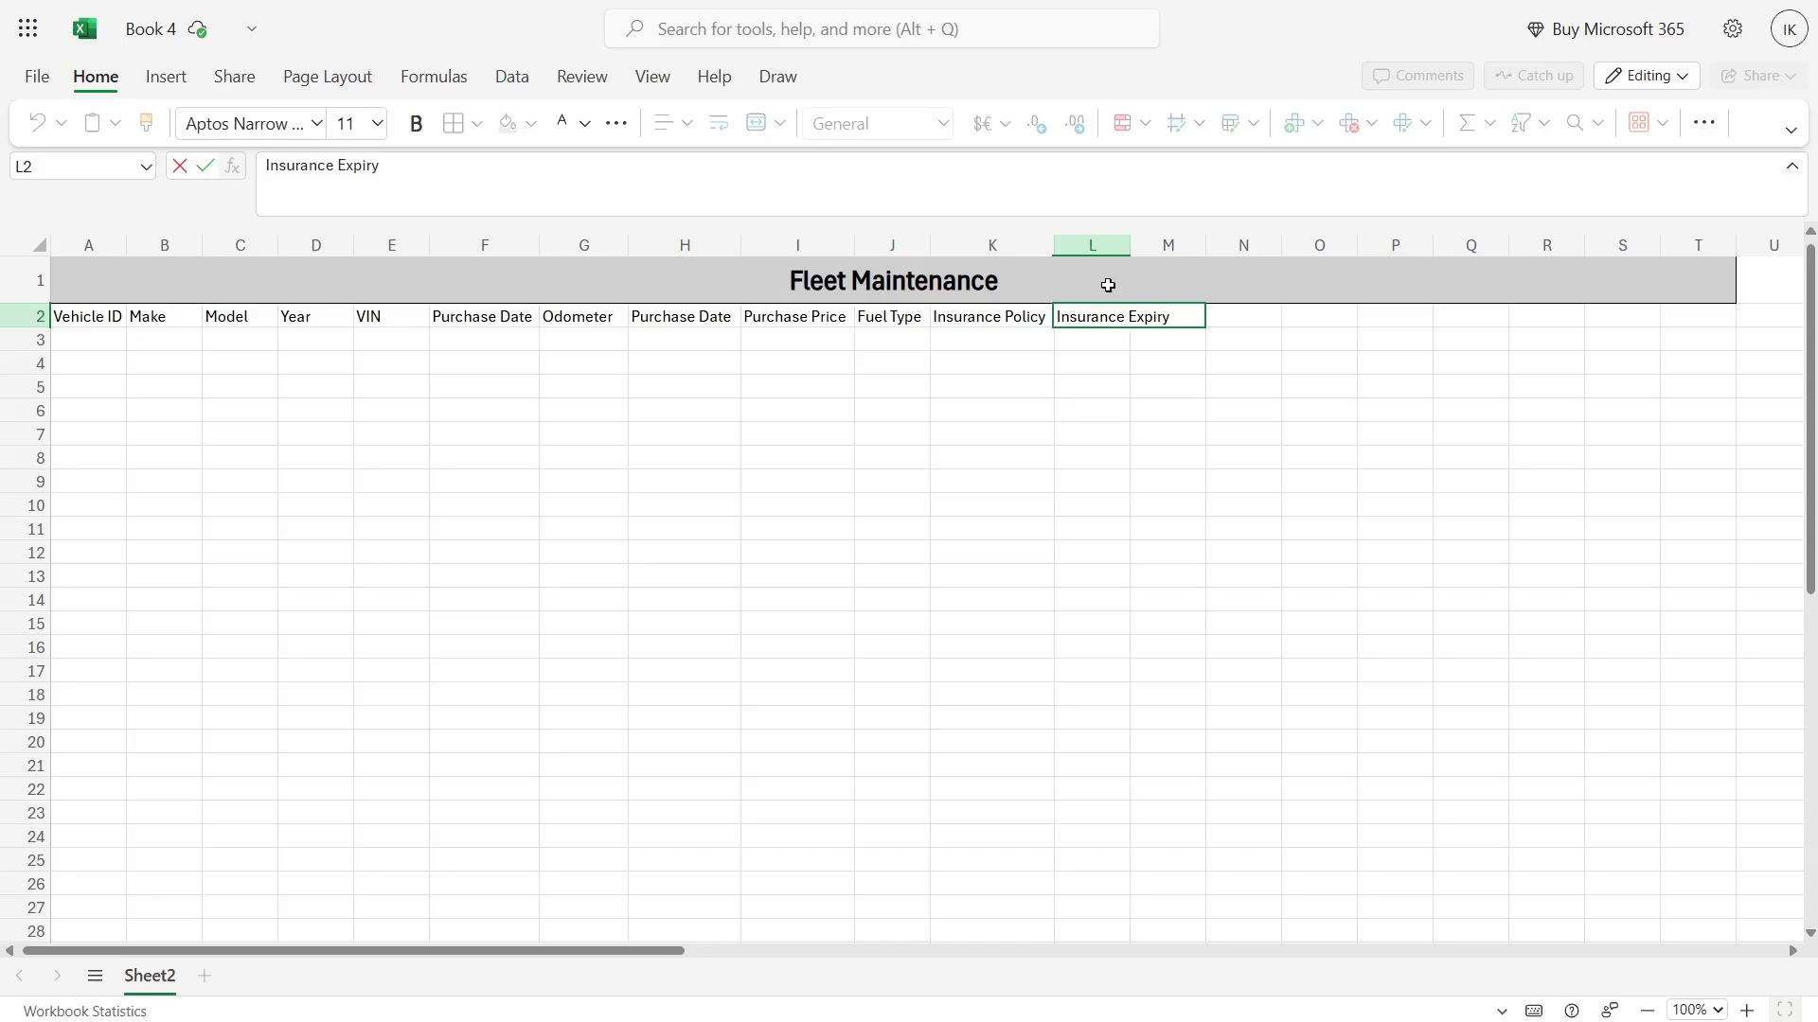
pyautogui.write('ry')
pyautogui.press('Down')
pyautogui.press('Down')
pyautogui.press('Down')
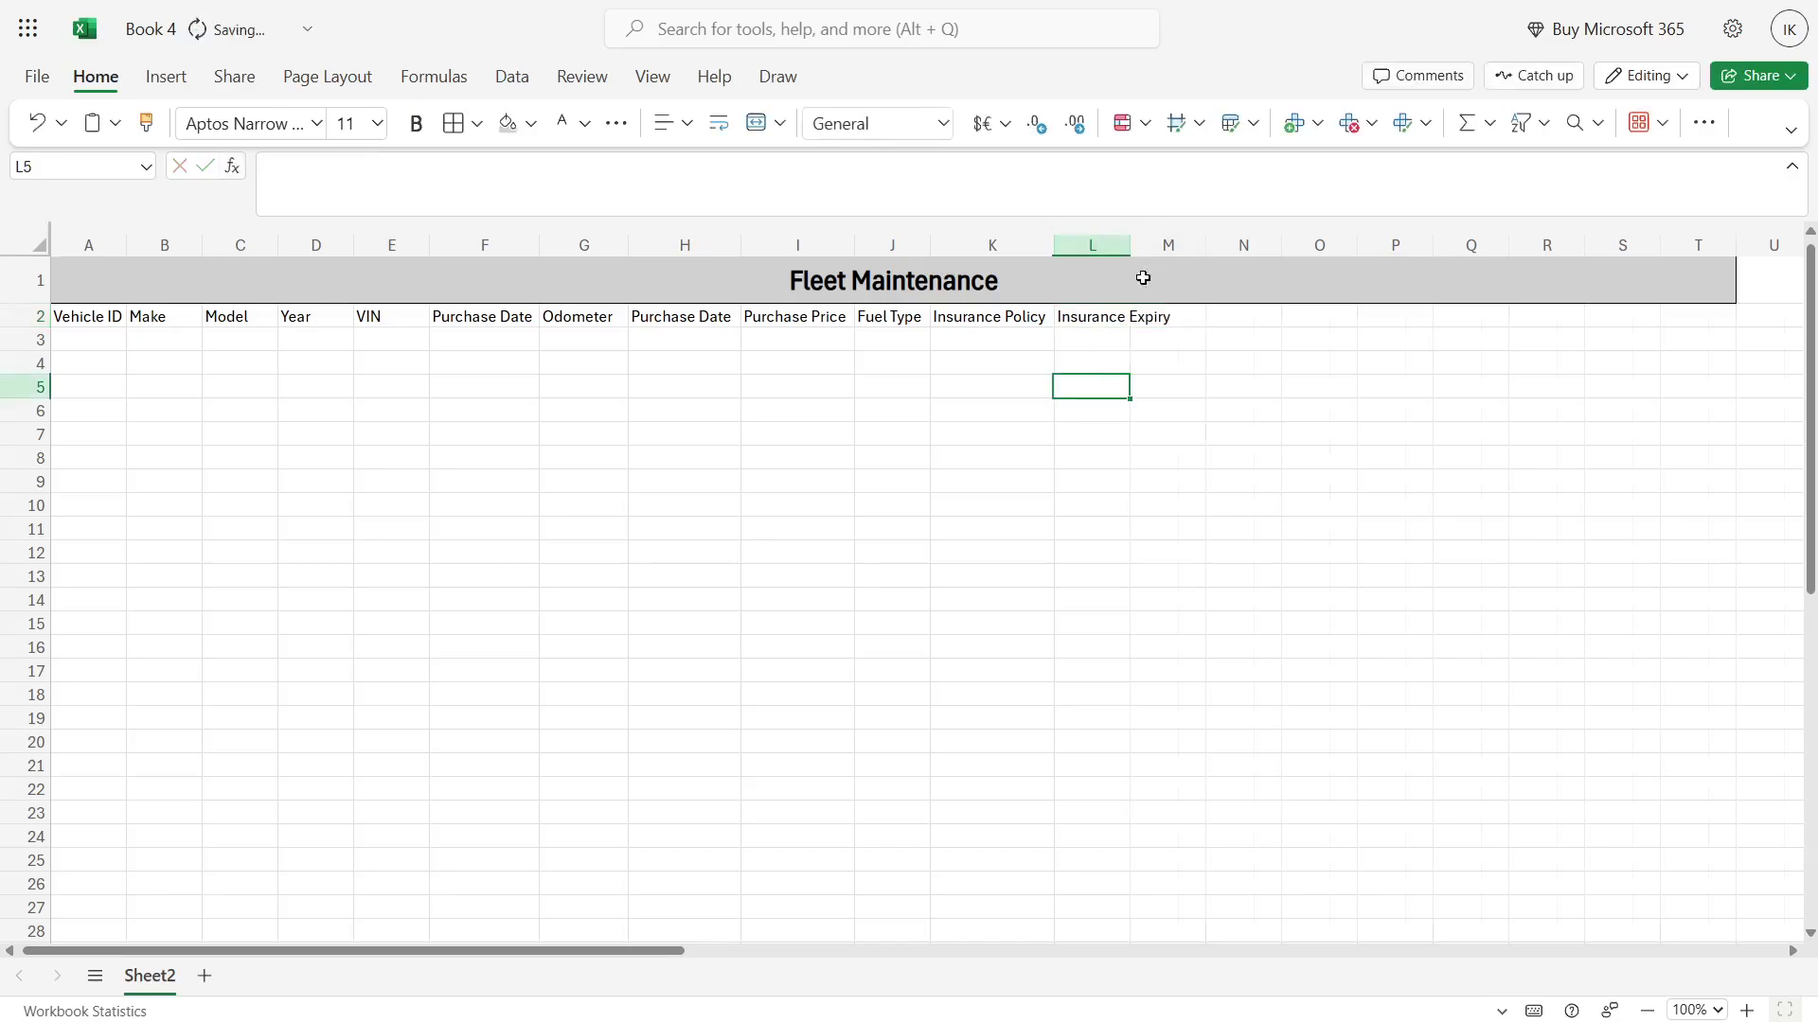
pyautogui.doubleClick(1130, 245)
pyautogui.click(1133, 313)
pyautogui.click(1118, 244)
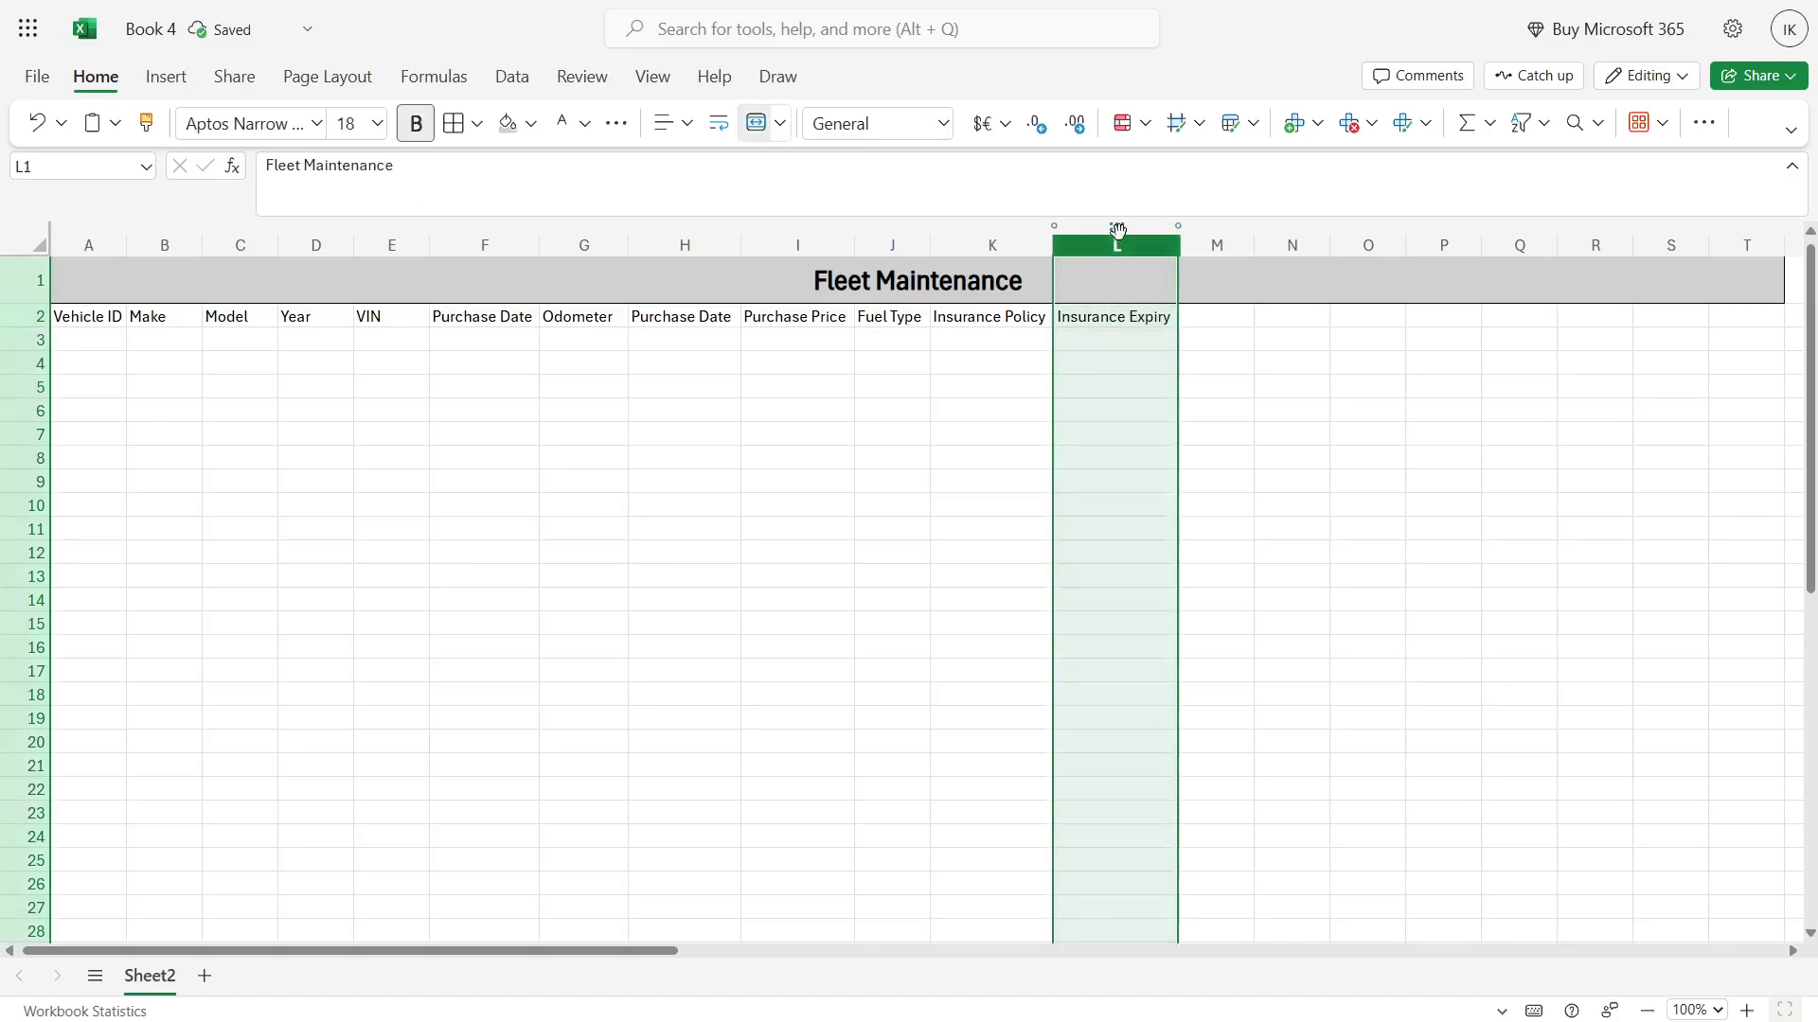
pyautogui.click(942, 124)
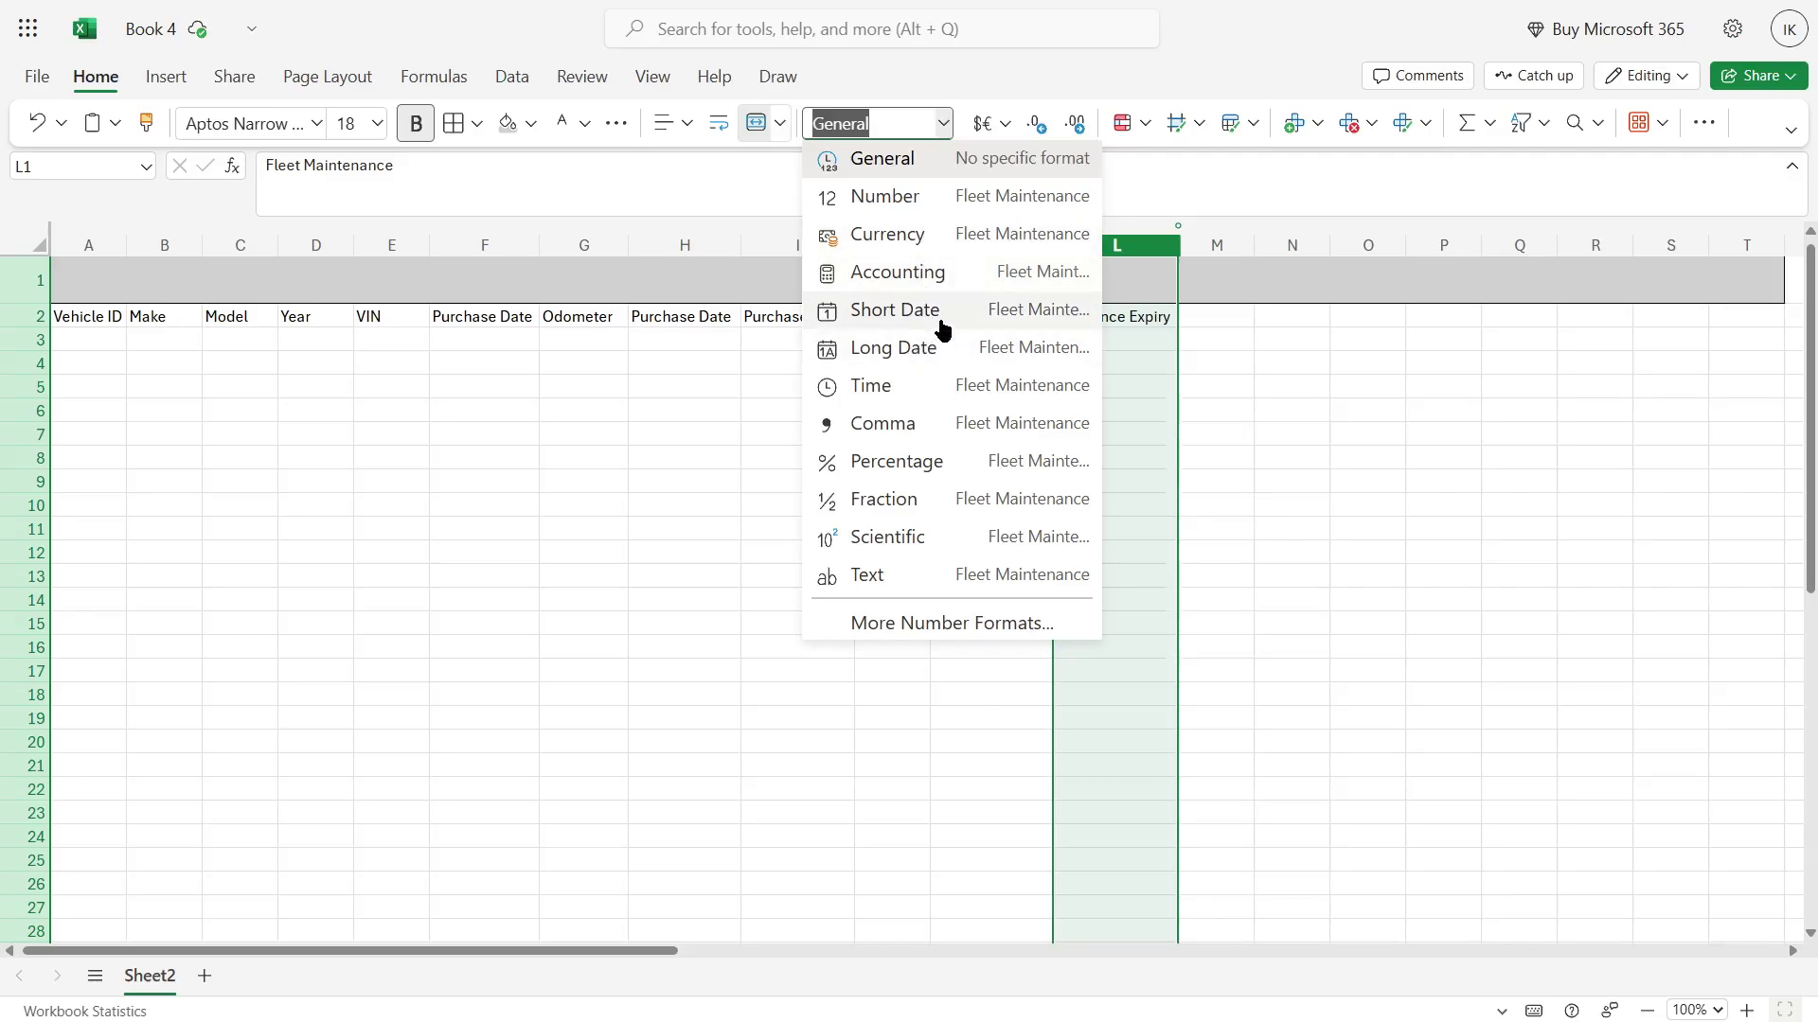
pyautogui.click(933, 350)
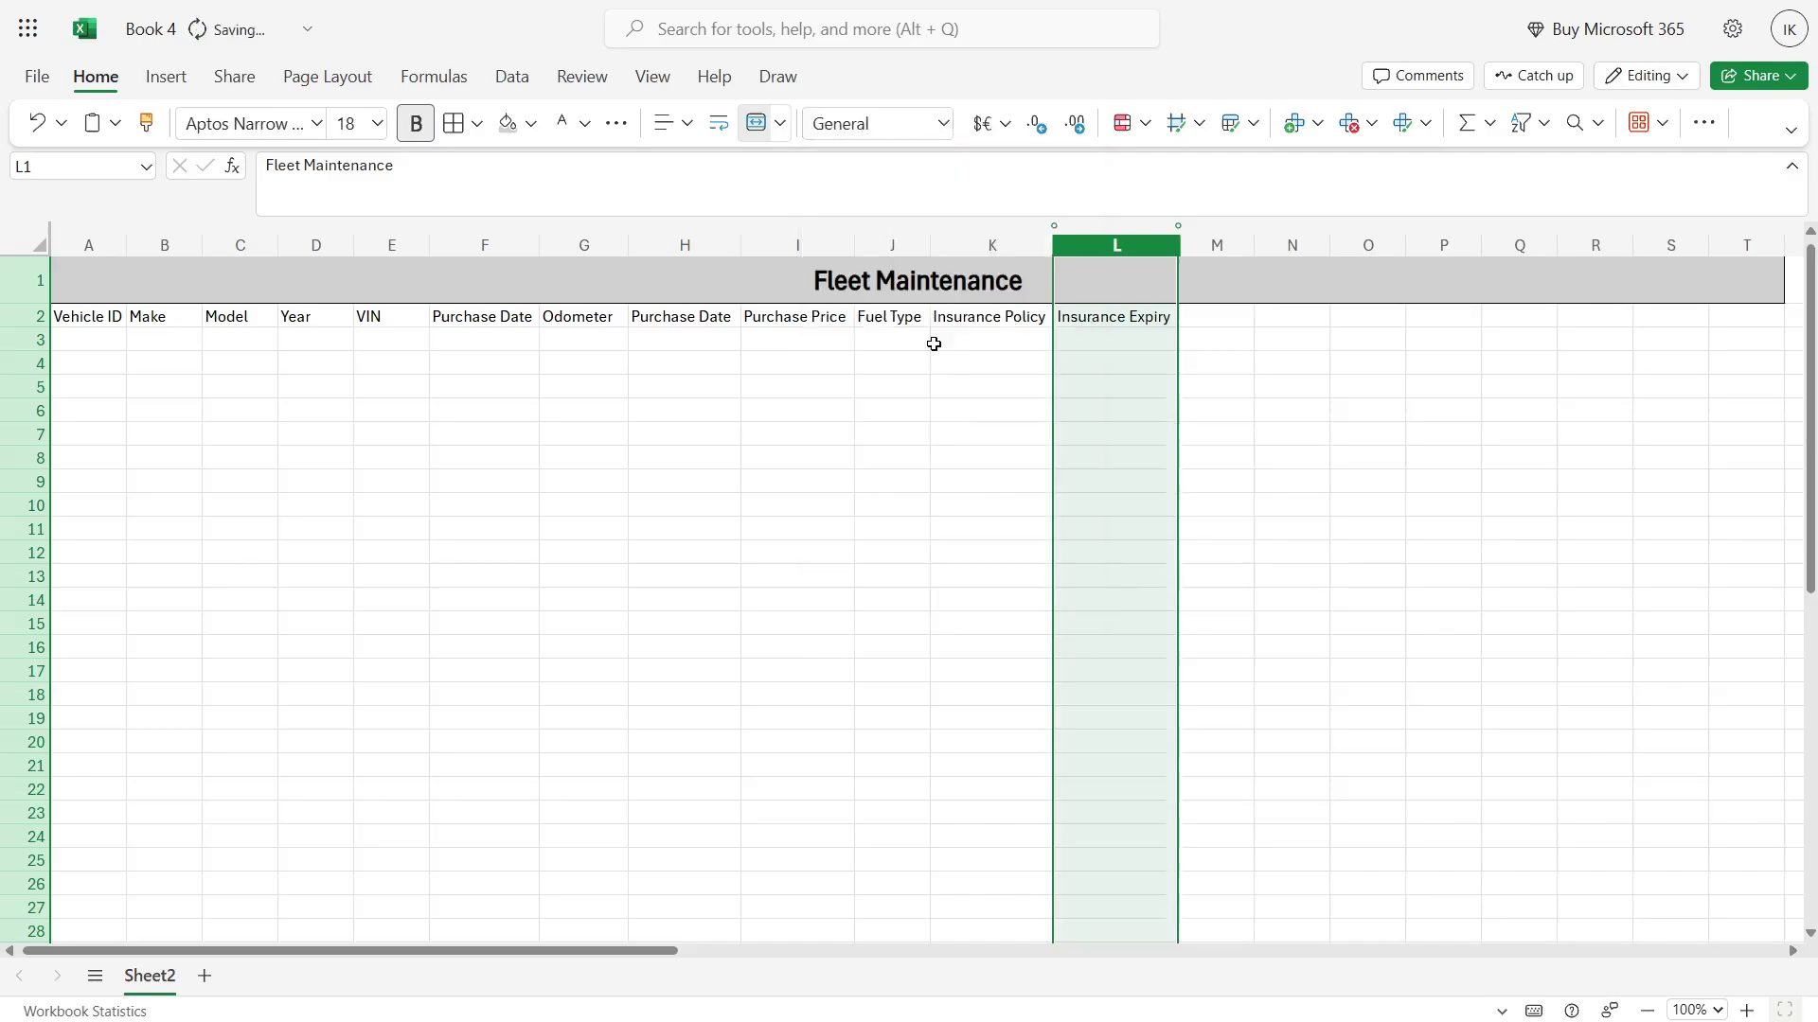
pyautogui.click(1122, 340)
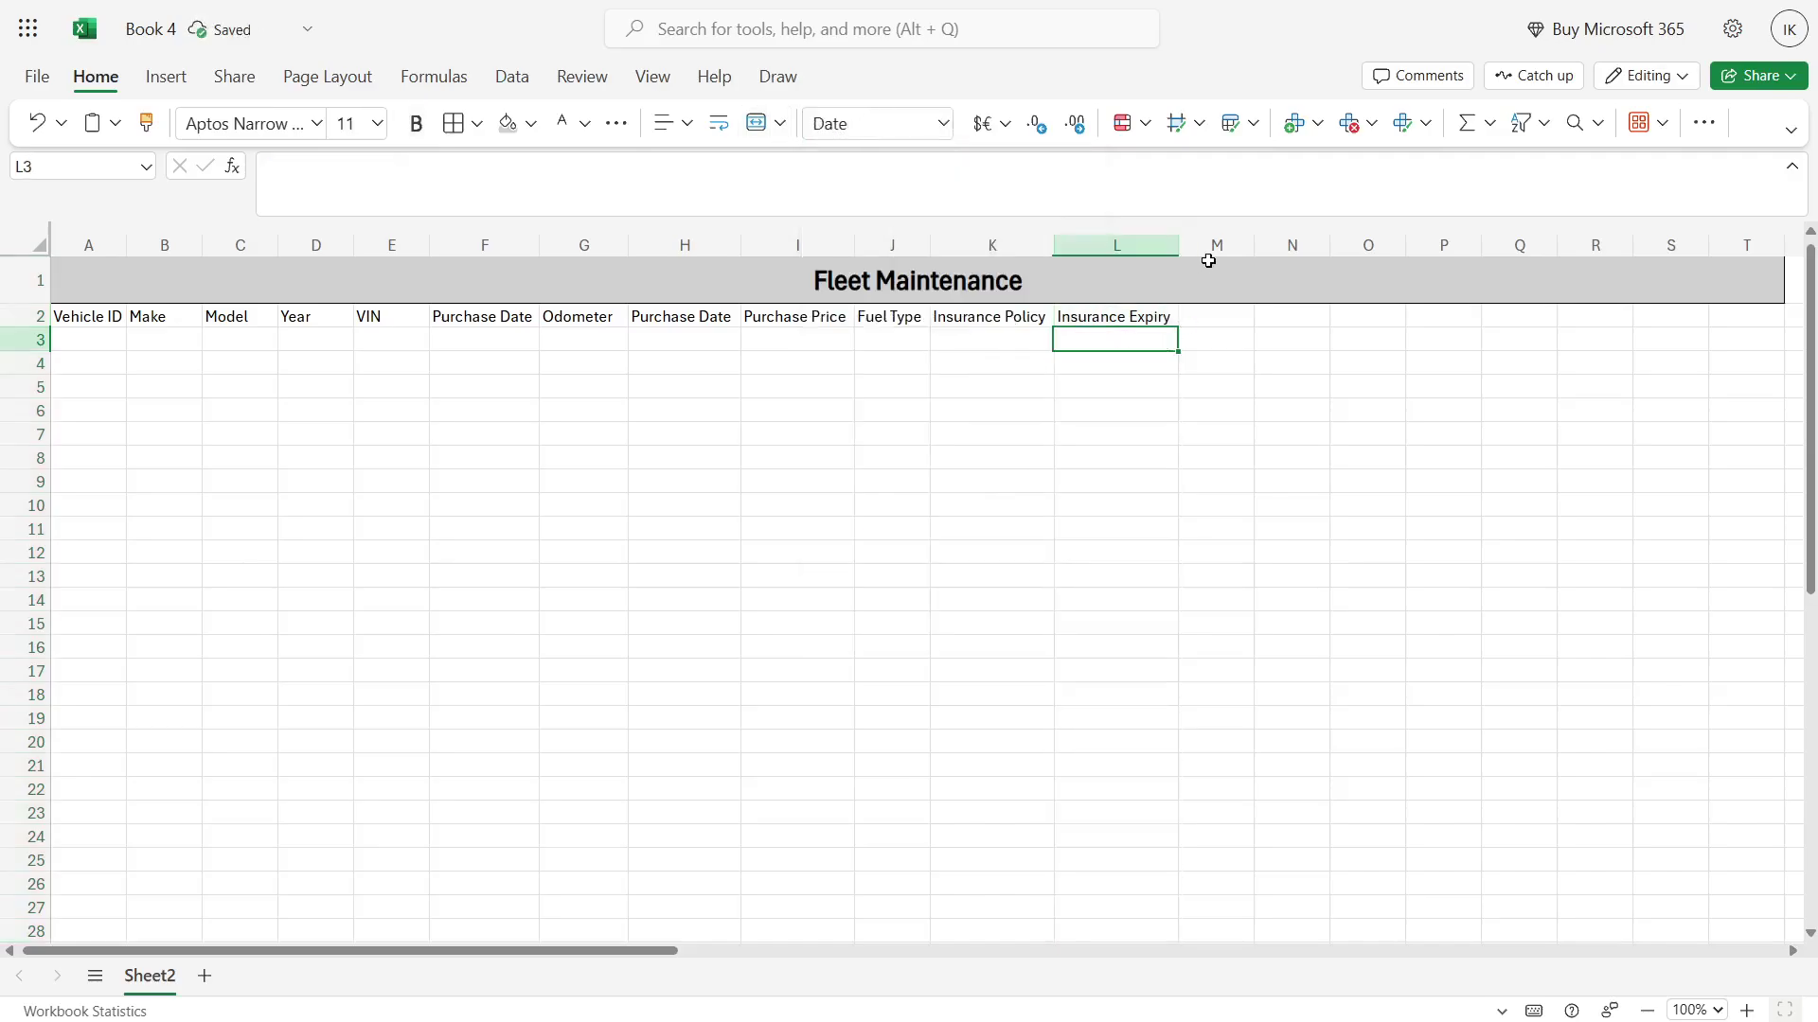
# Step: Add Driver Assigned in M2 and Service Date in N2, fitting columns M and N
pyautogui.doubleClick(1219, 314)
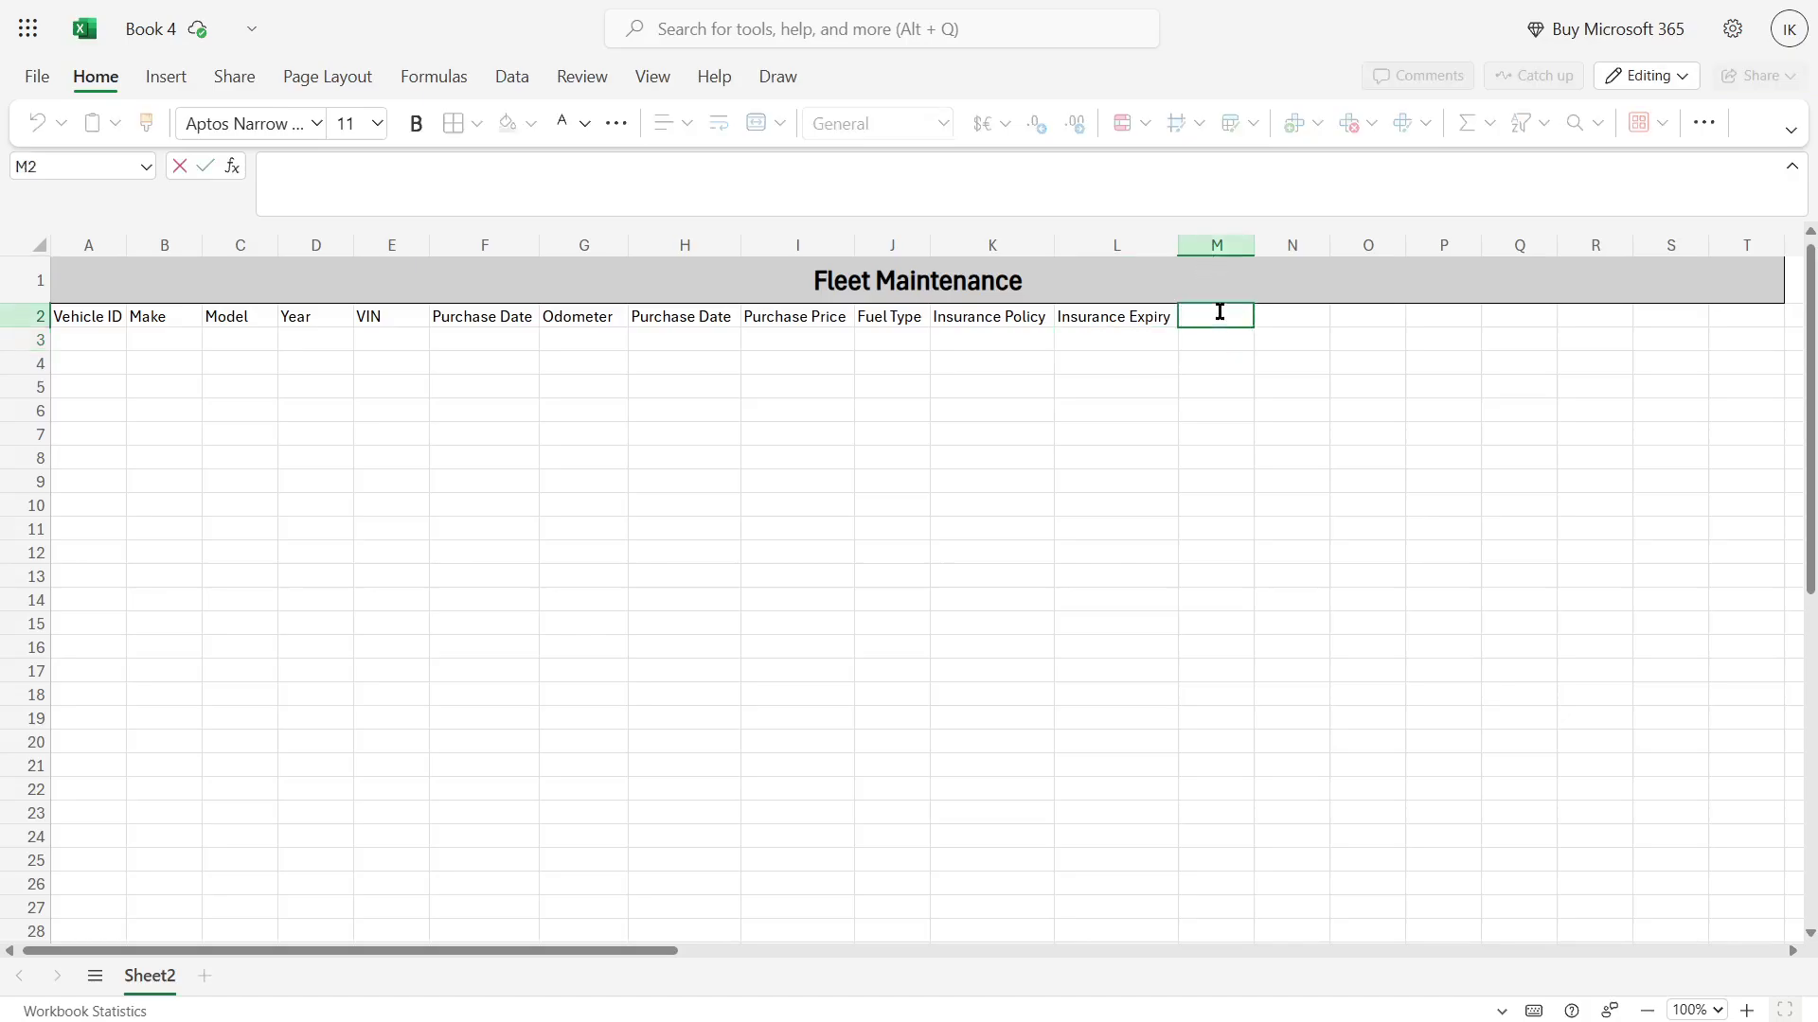
pyautogui.write('Driver Assigned')
pyautogui.click(1212, 245)
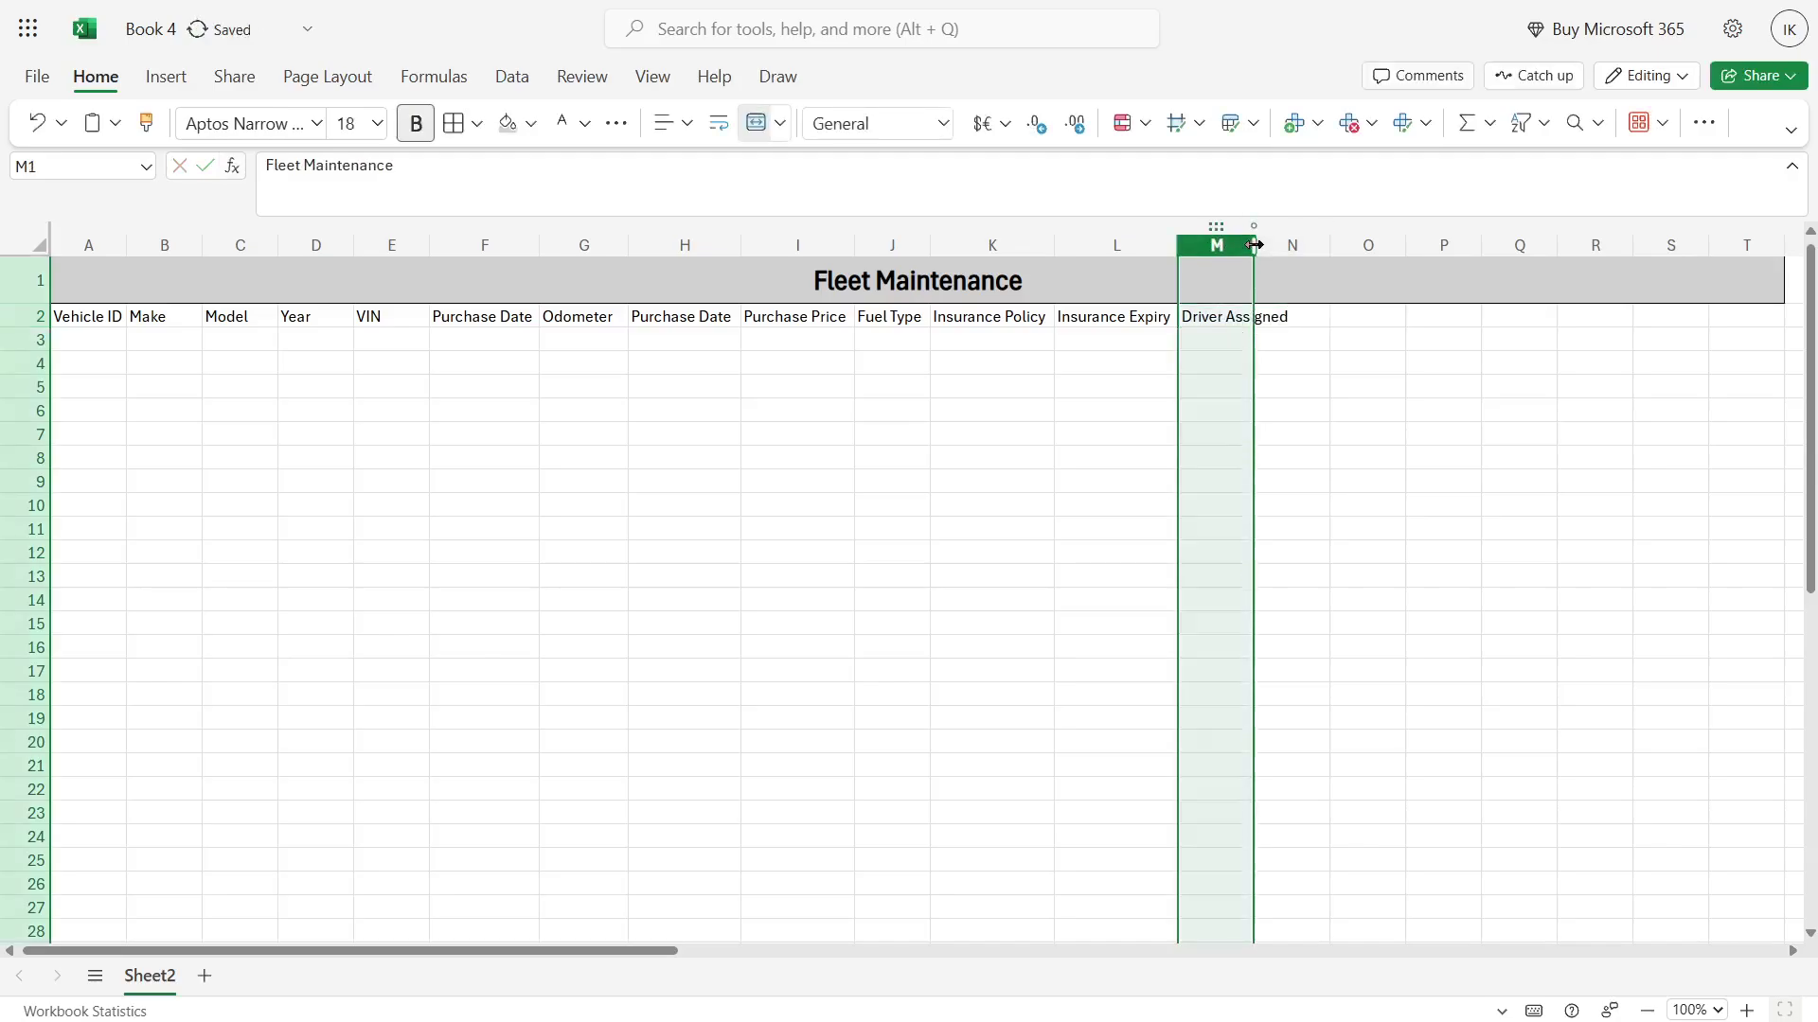
pyautogui.doubleClick(1256, 248)
pyautogui.click(1314, 309)
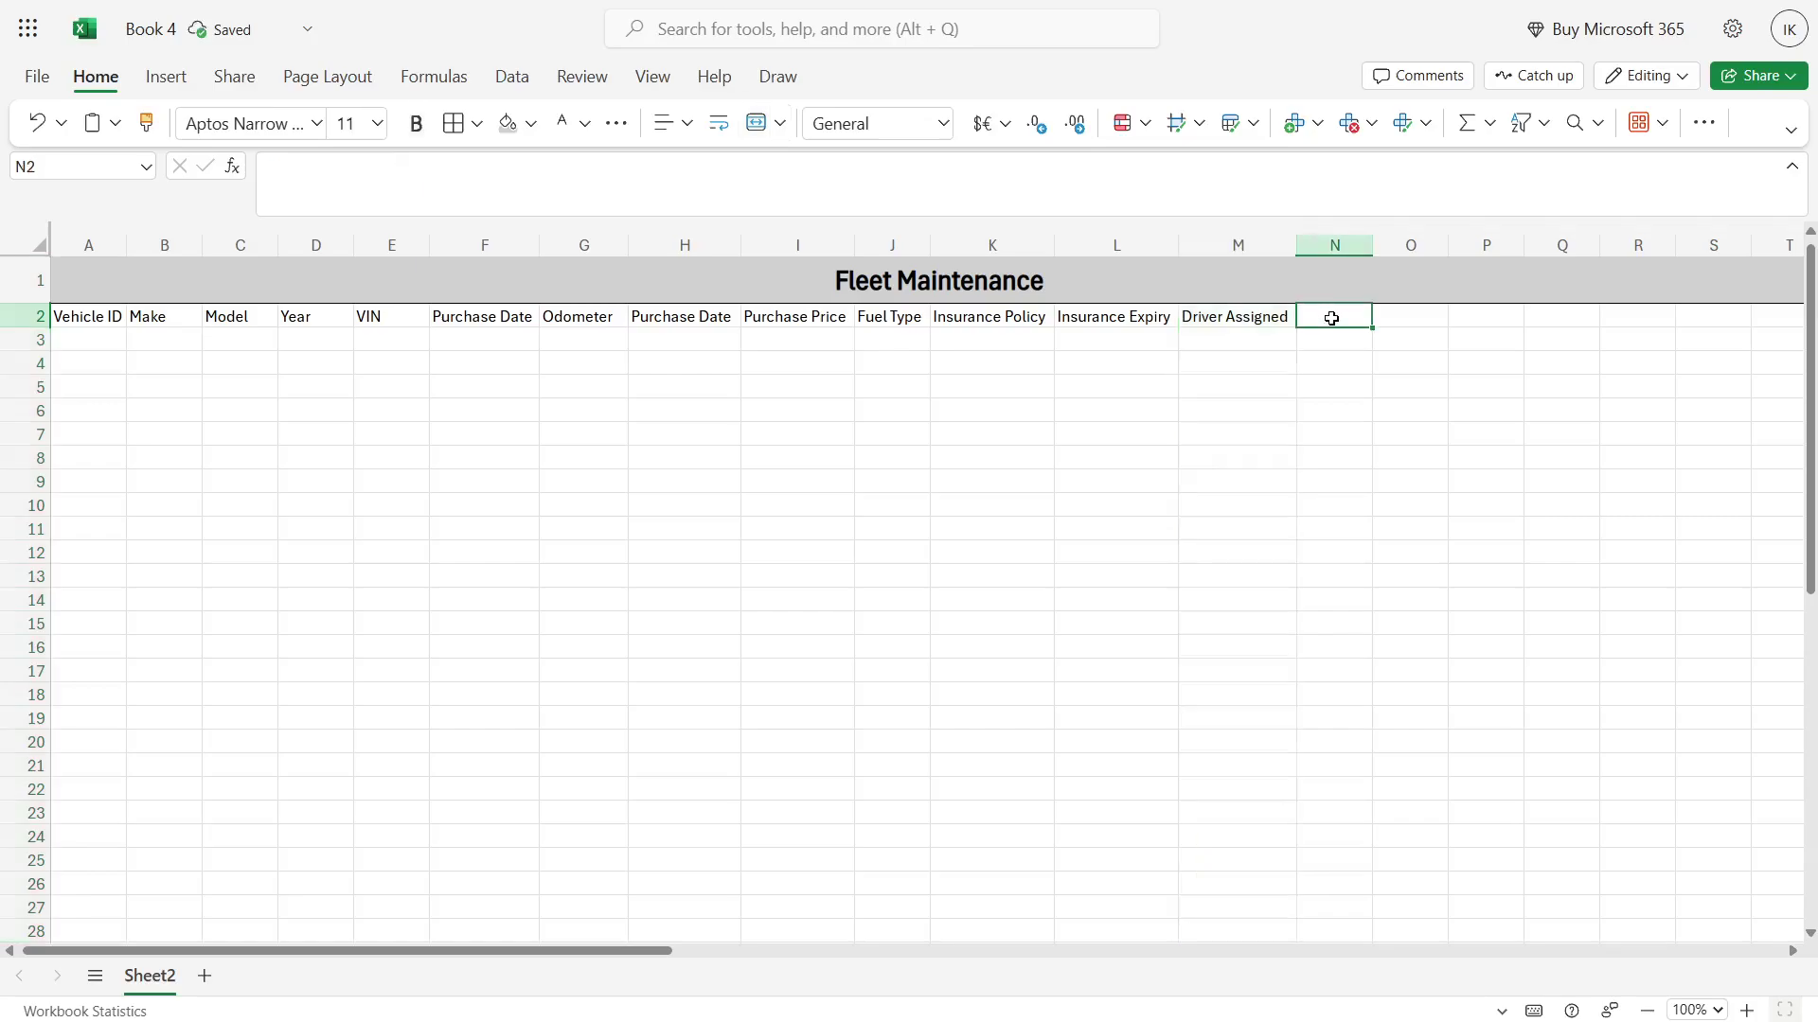
pyautogui.write('Ser')
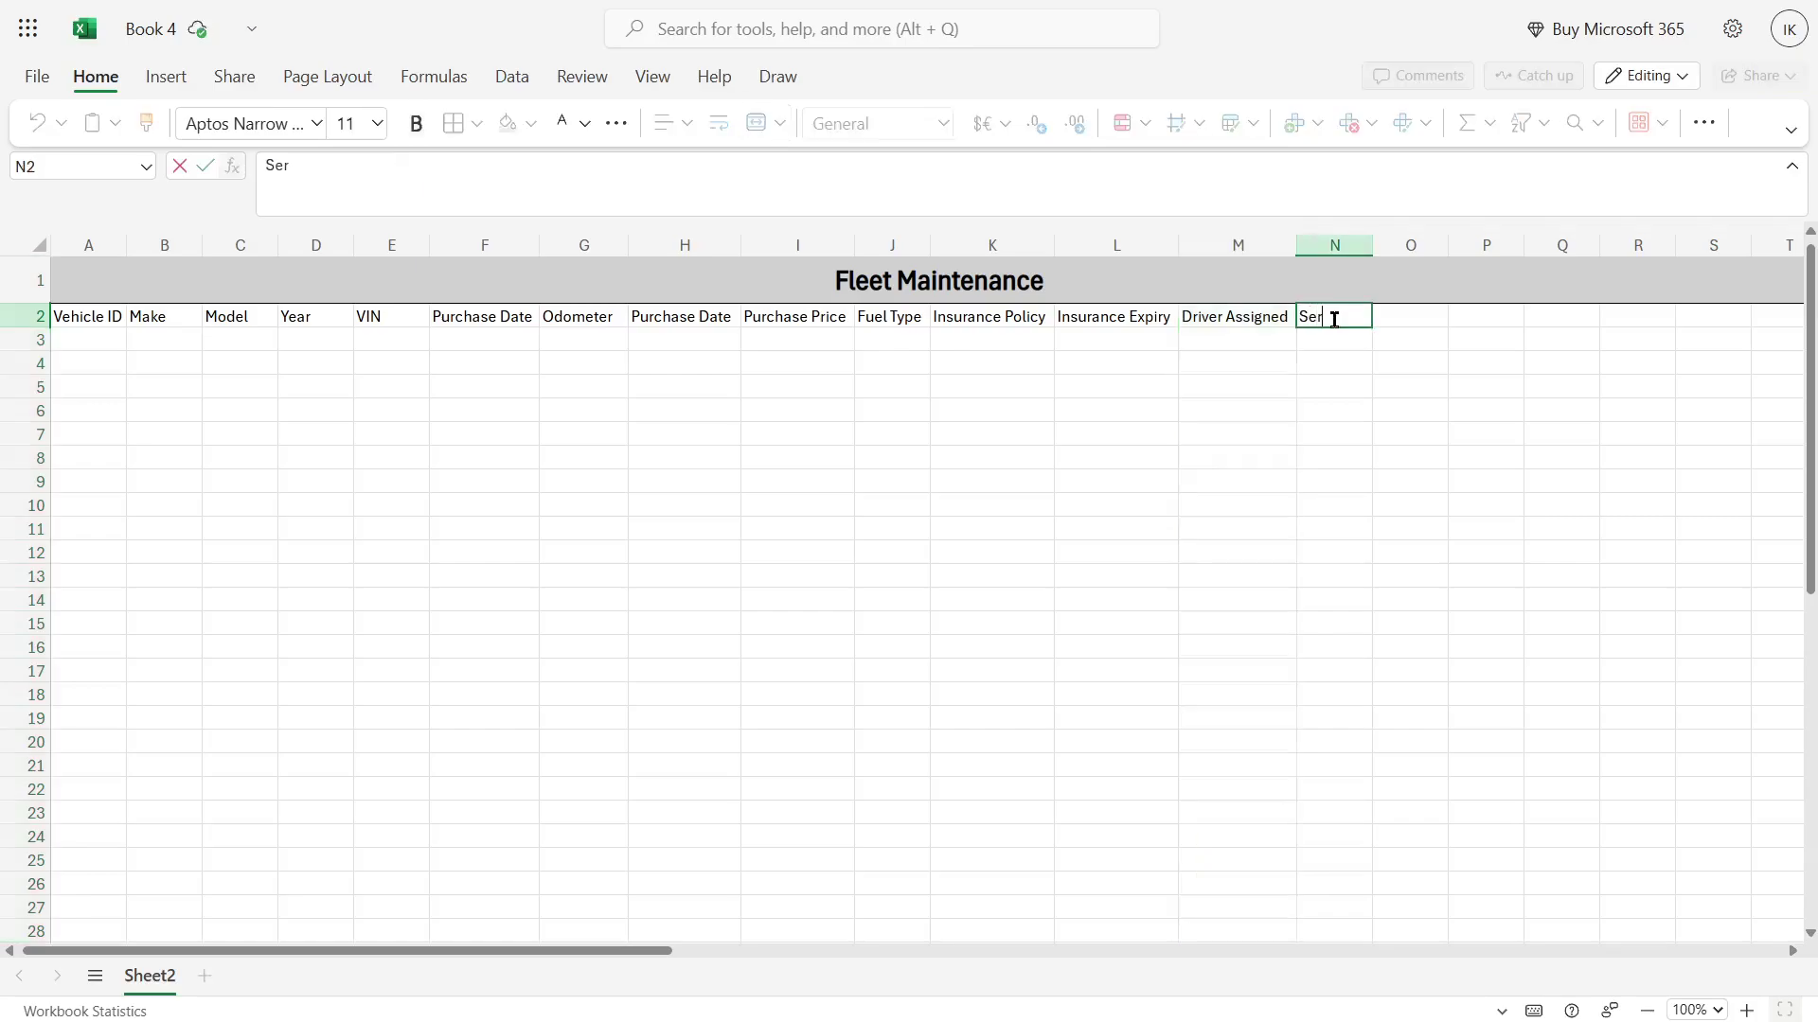
pyautogui.write('vice Date')
pyautogui.click(1372, 246)
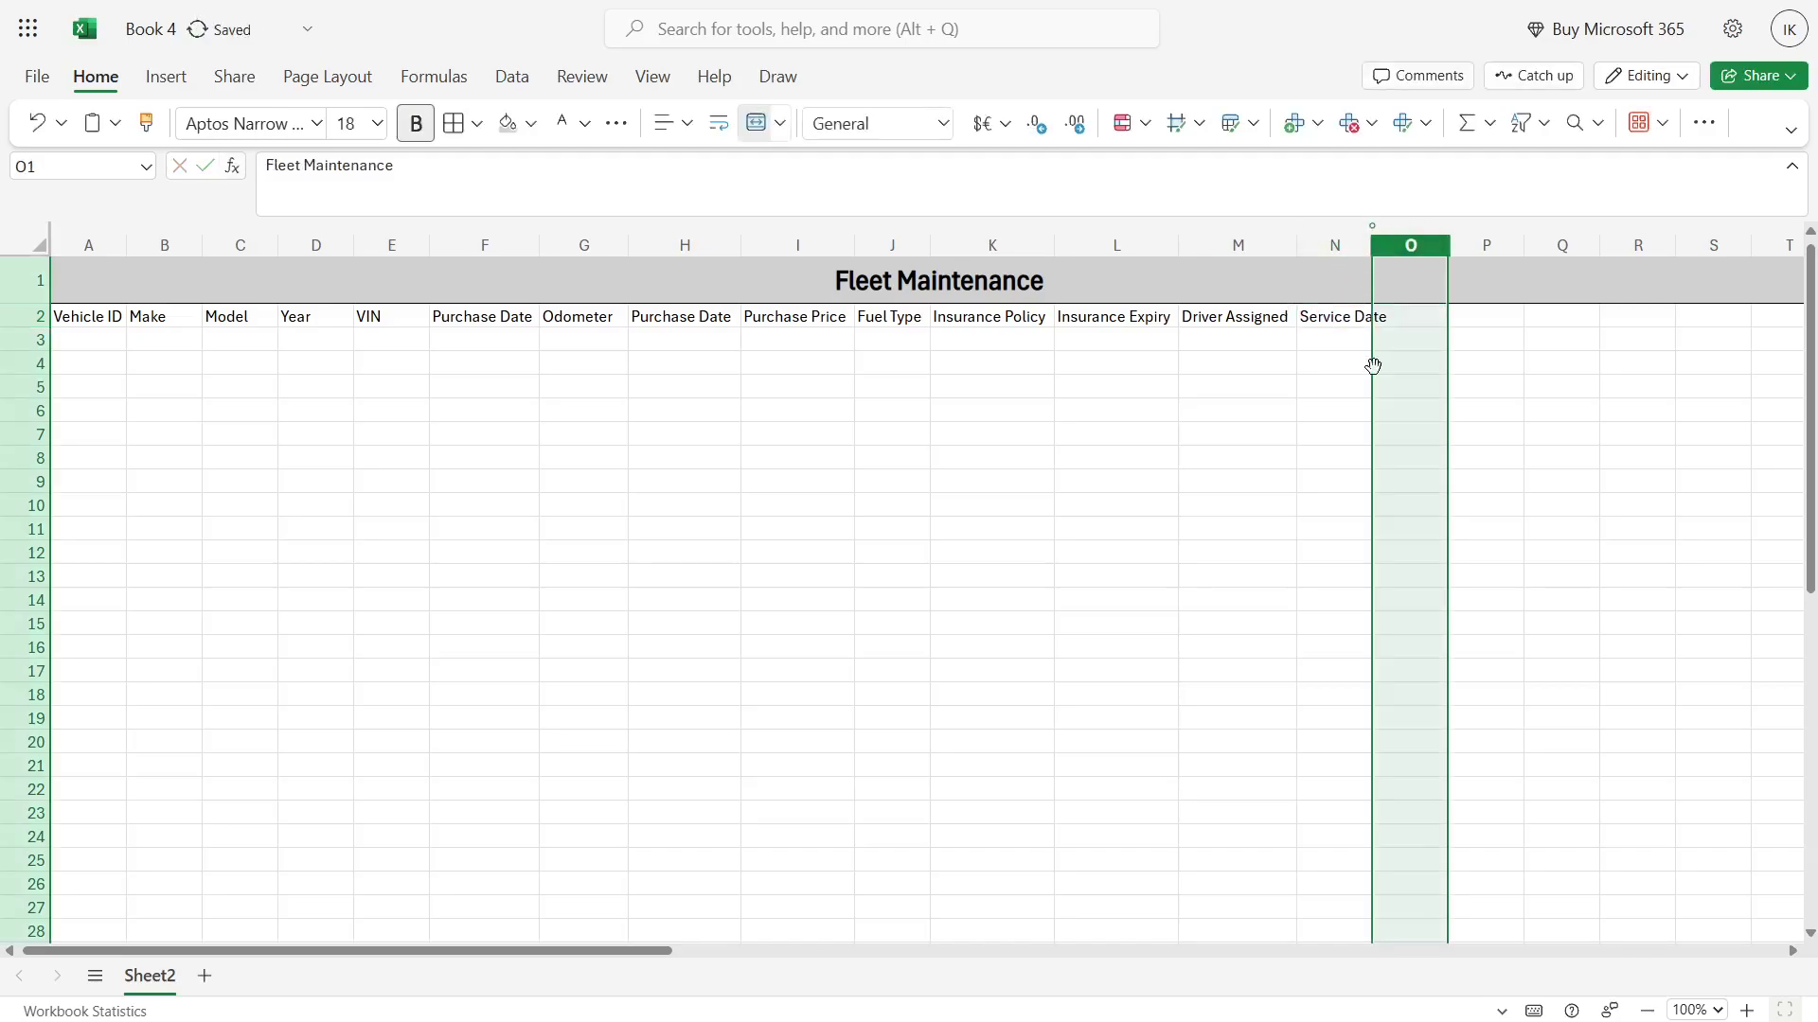
pyautogui.moveTo(1372, 246); pyautogui.dragTo(1393, 247)
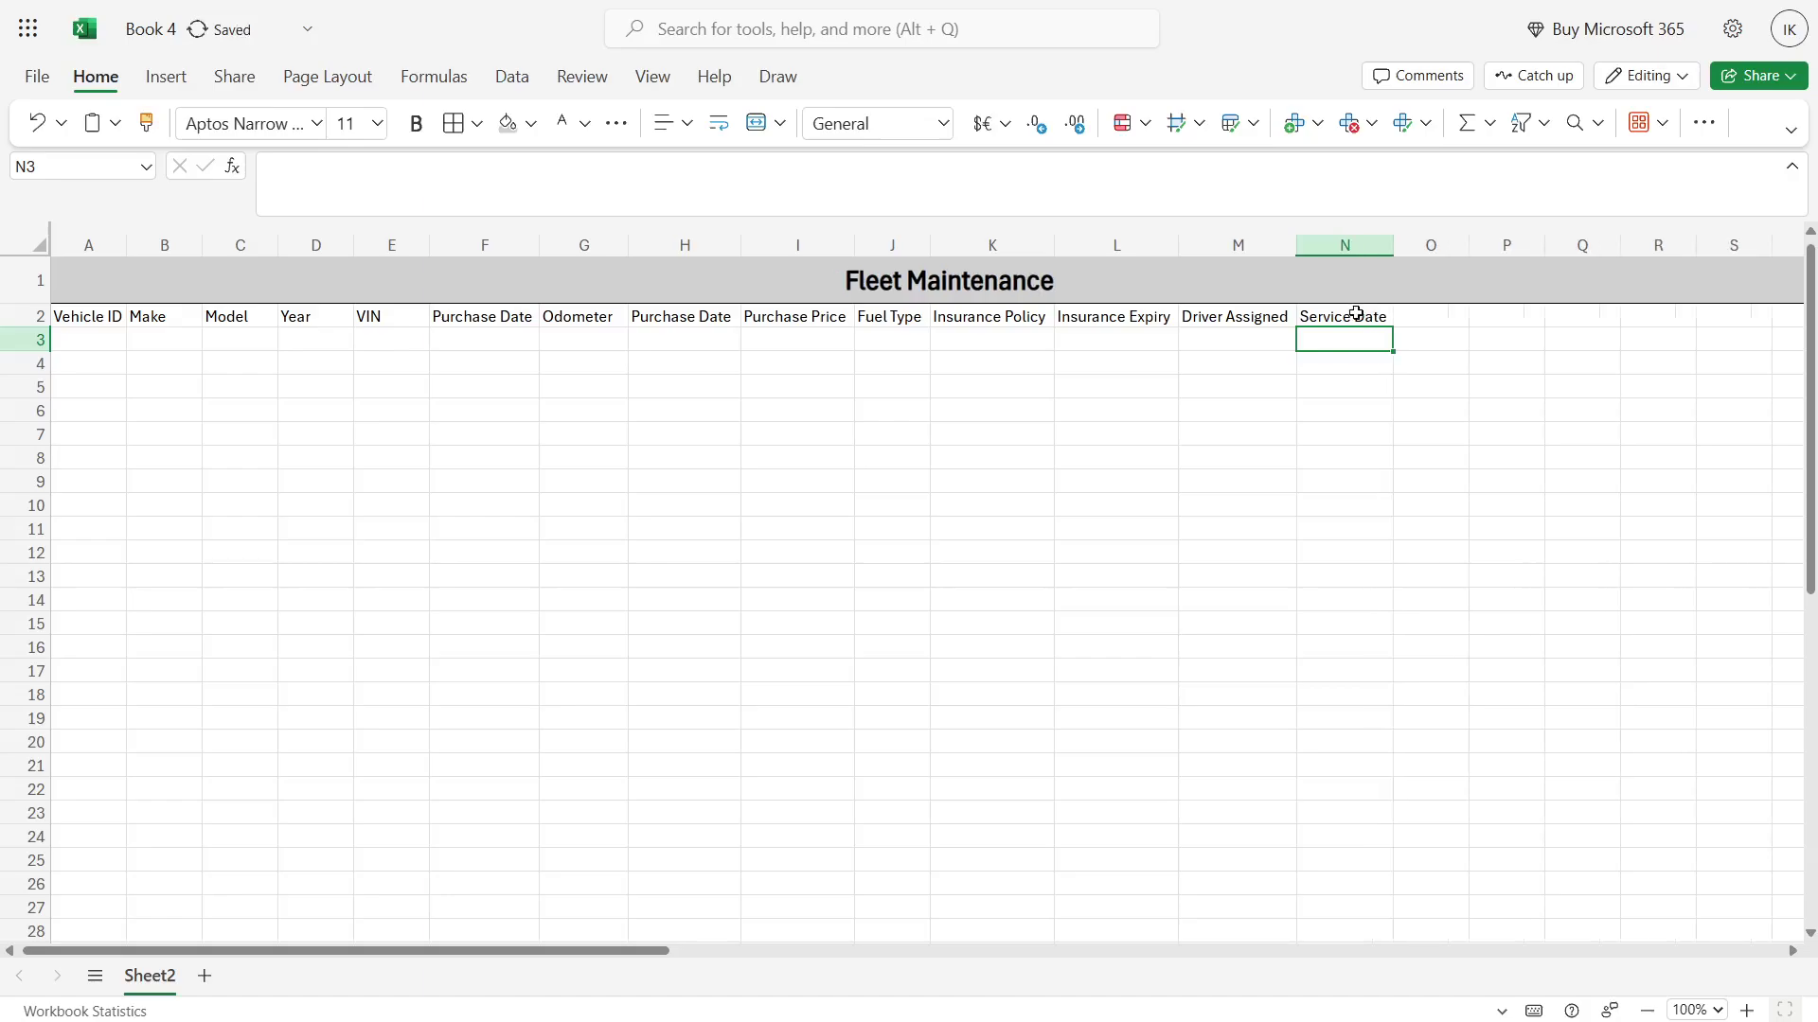
# Step: Format column N as Long Date and enter Service Type in O2
pyautogui.click(1344, 317)
pyautogui.click(1344, 245)
pyautogui.click(943, 130)
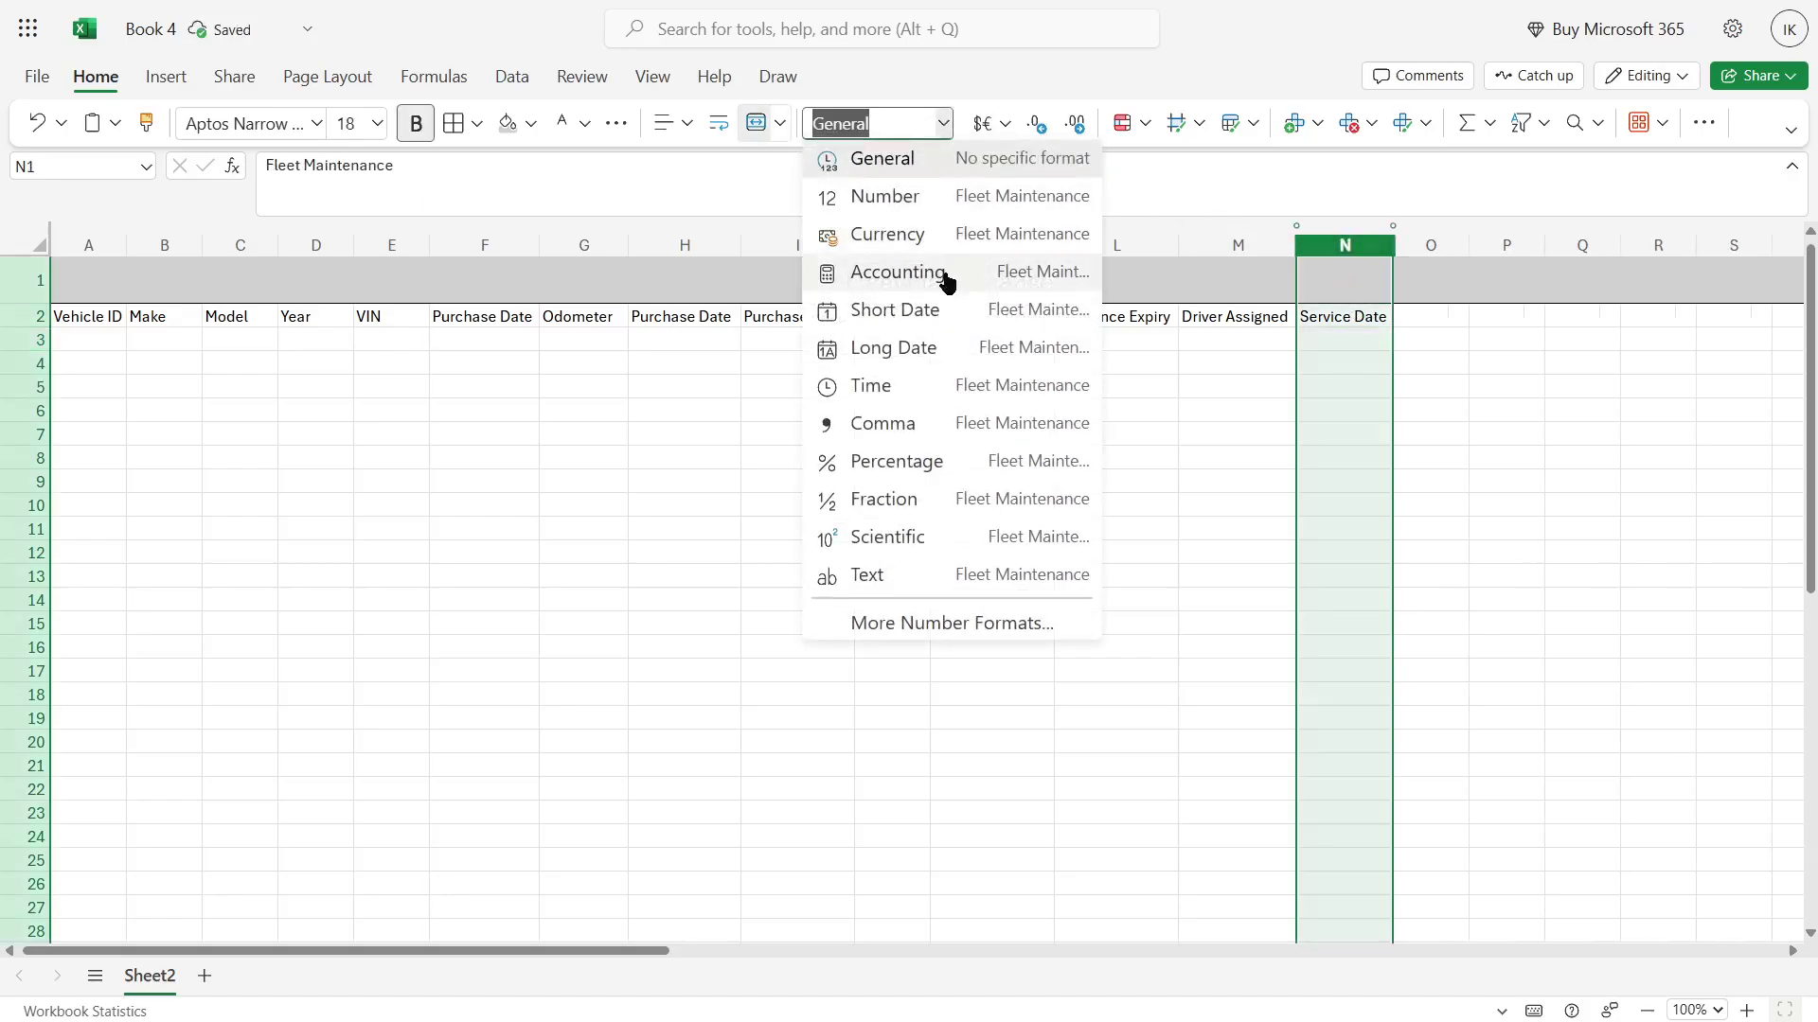
pyautogui.click(956, 343)
pyautogui.click(1457, 309)
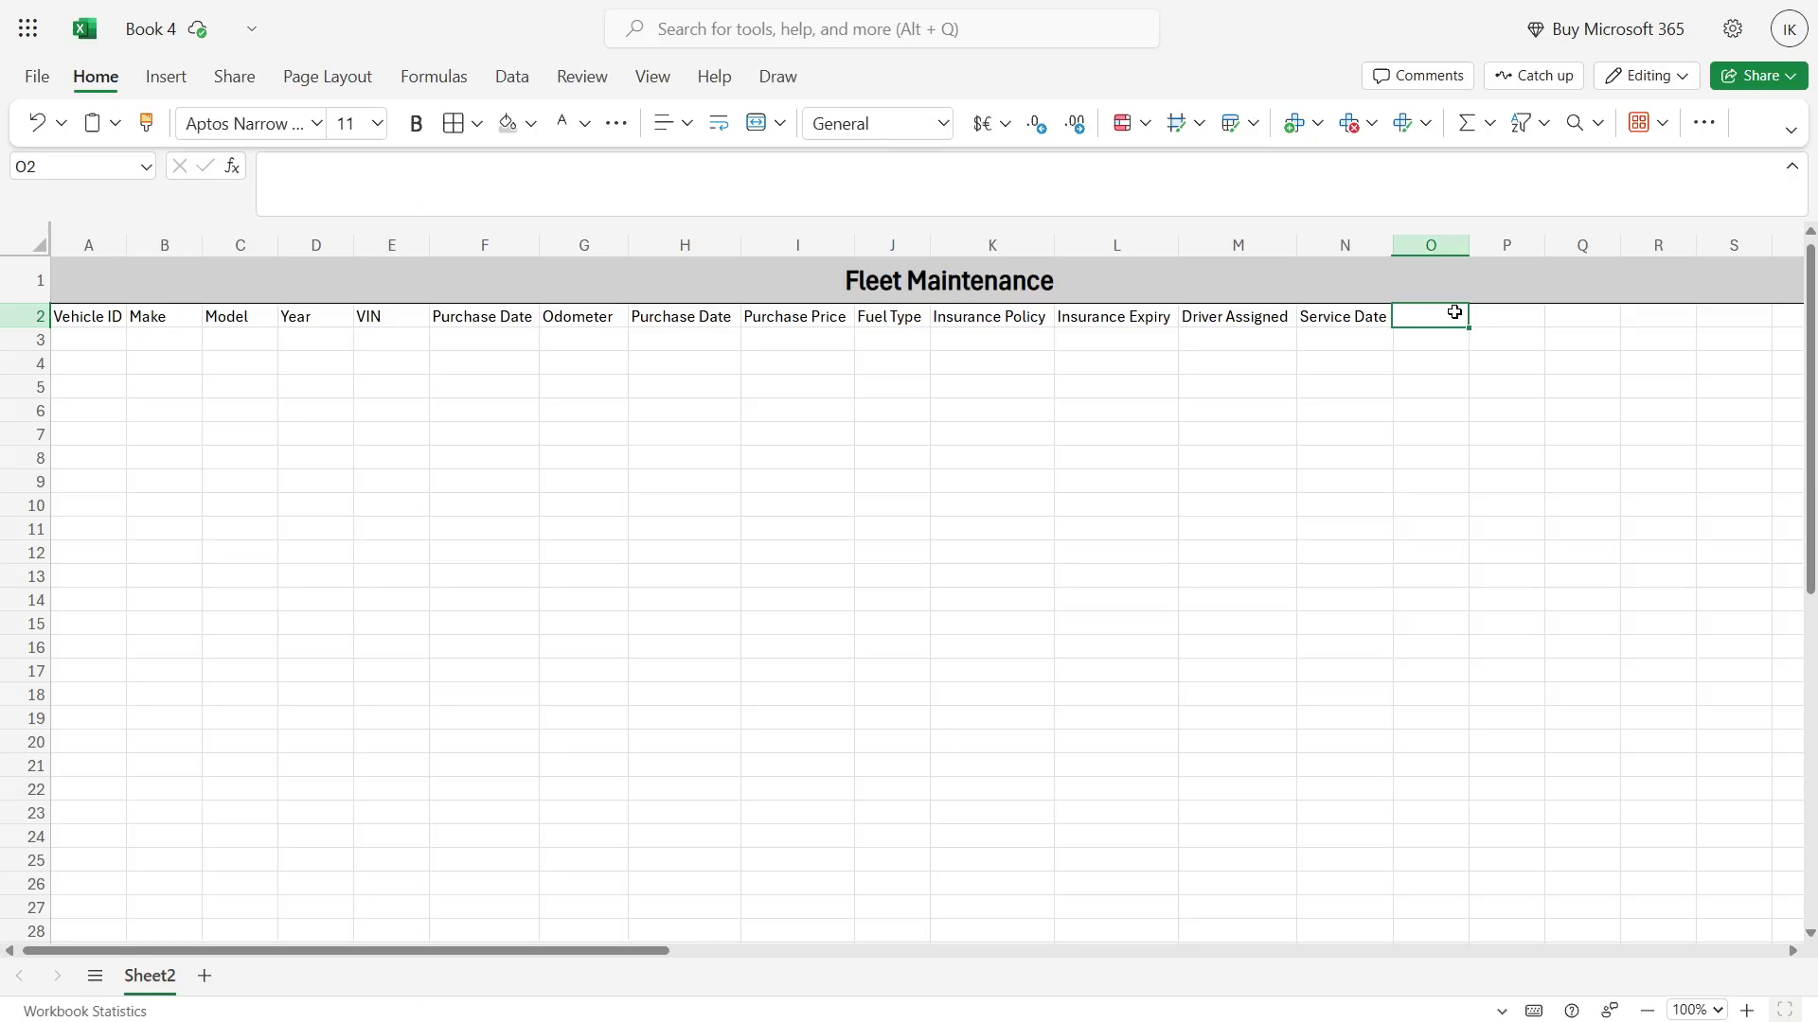
pyautogui.write('Service Type')
# Step: Autofit column O and add Service Cost in P2, fitting column P to it
pyautogui.click(1510, 244)
pyautogui.click(1503, 316)
pyautogui.doubleClick(1470, 244)
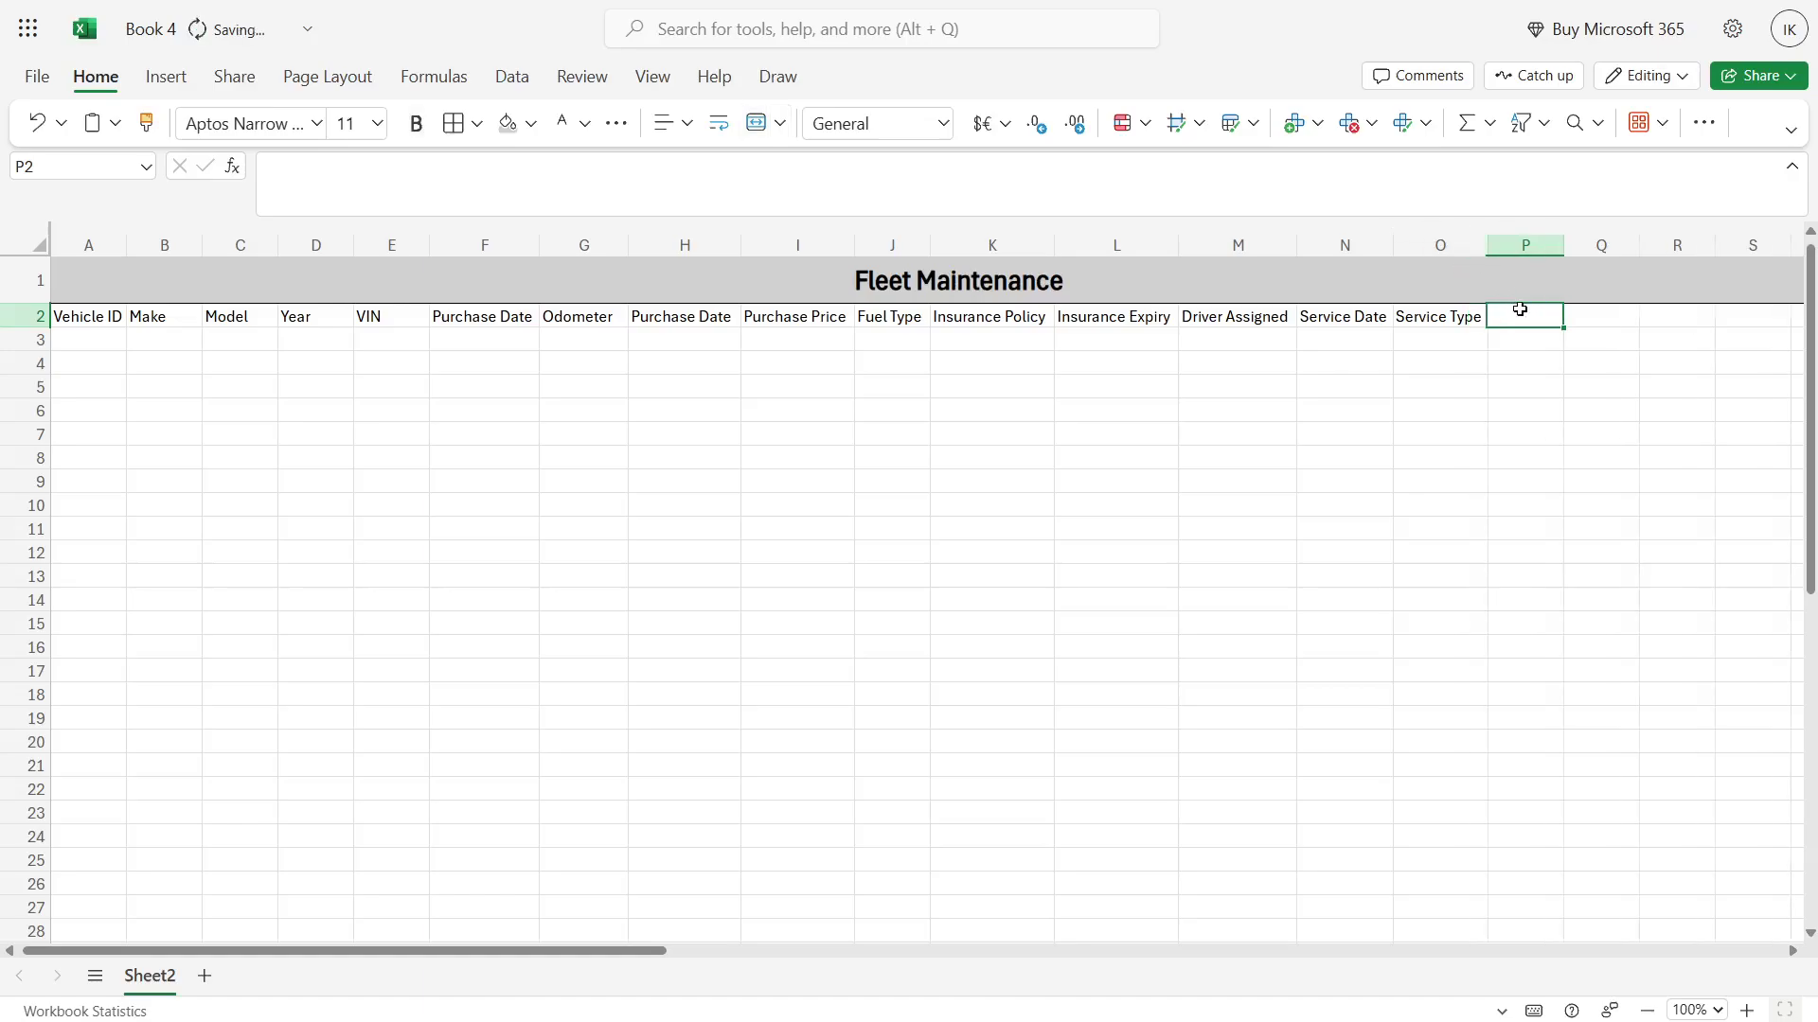
pyautogui.write('Service Cost')
pyautogui.click(1524, 360)
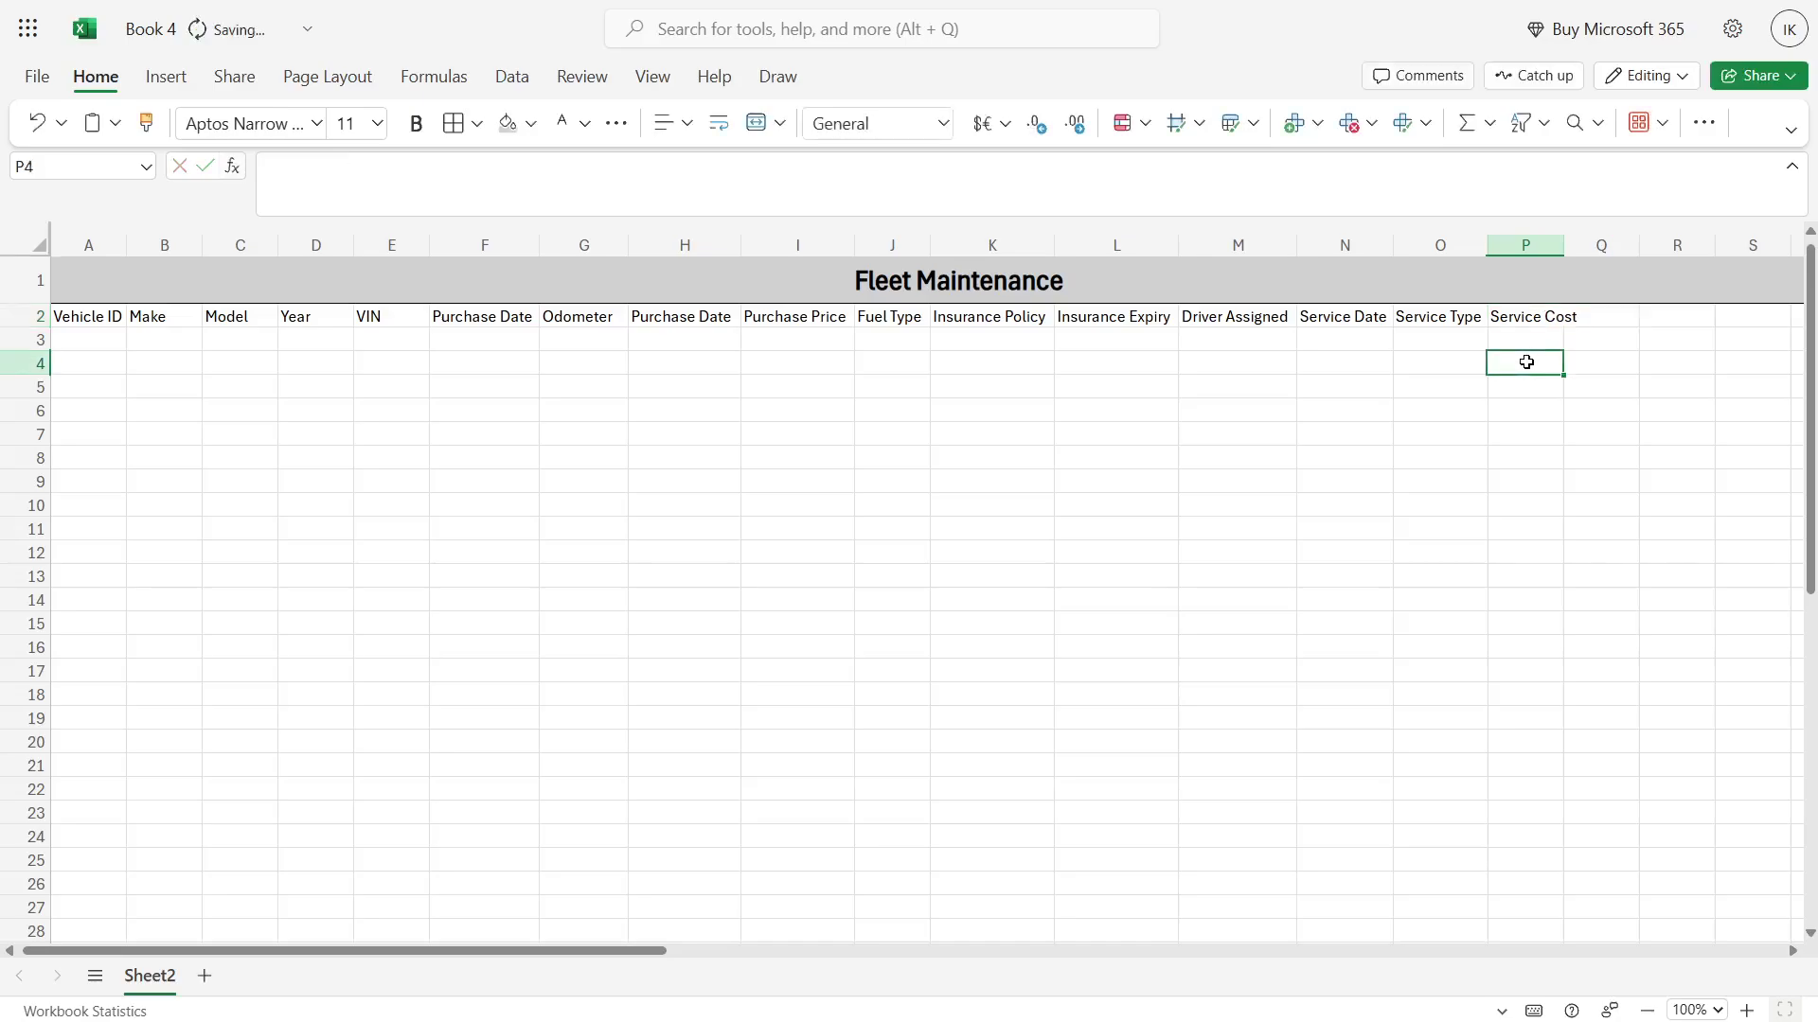
pyautogui.click(1529, 244)
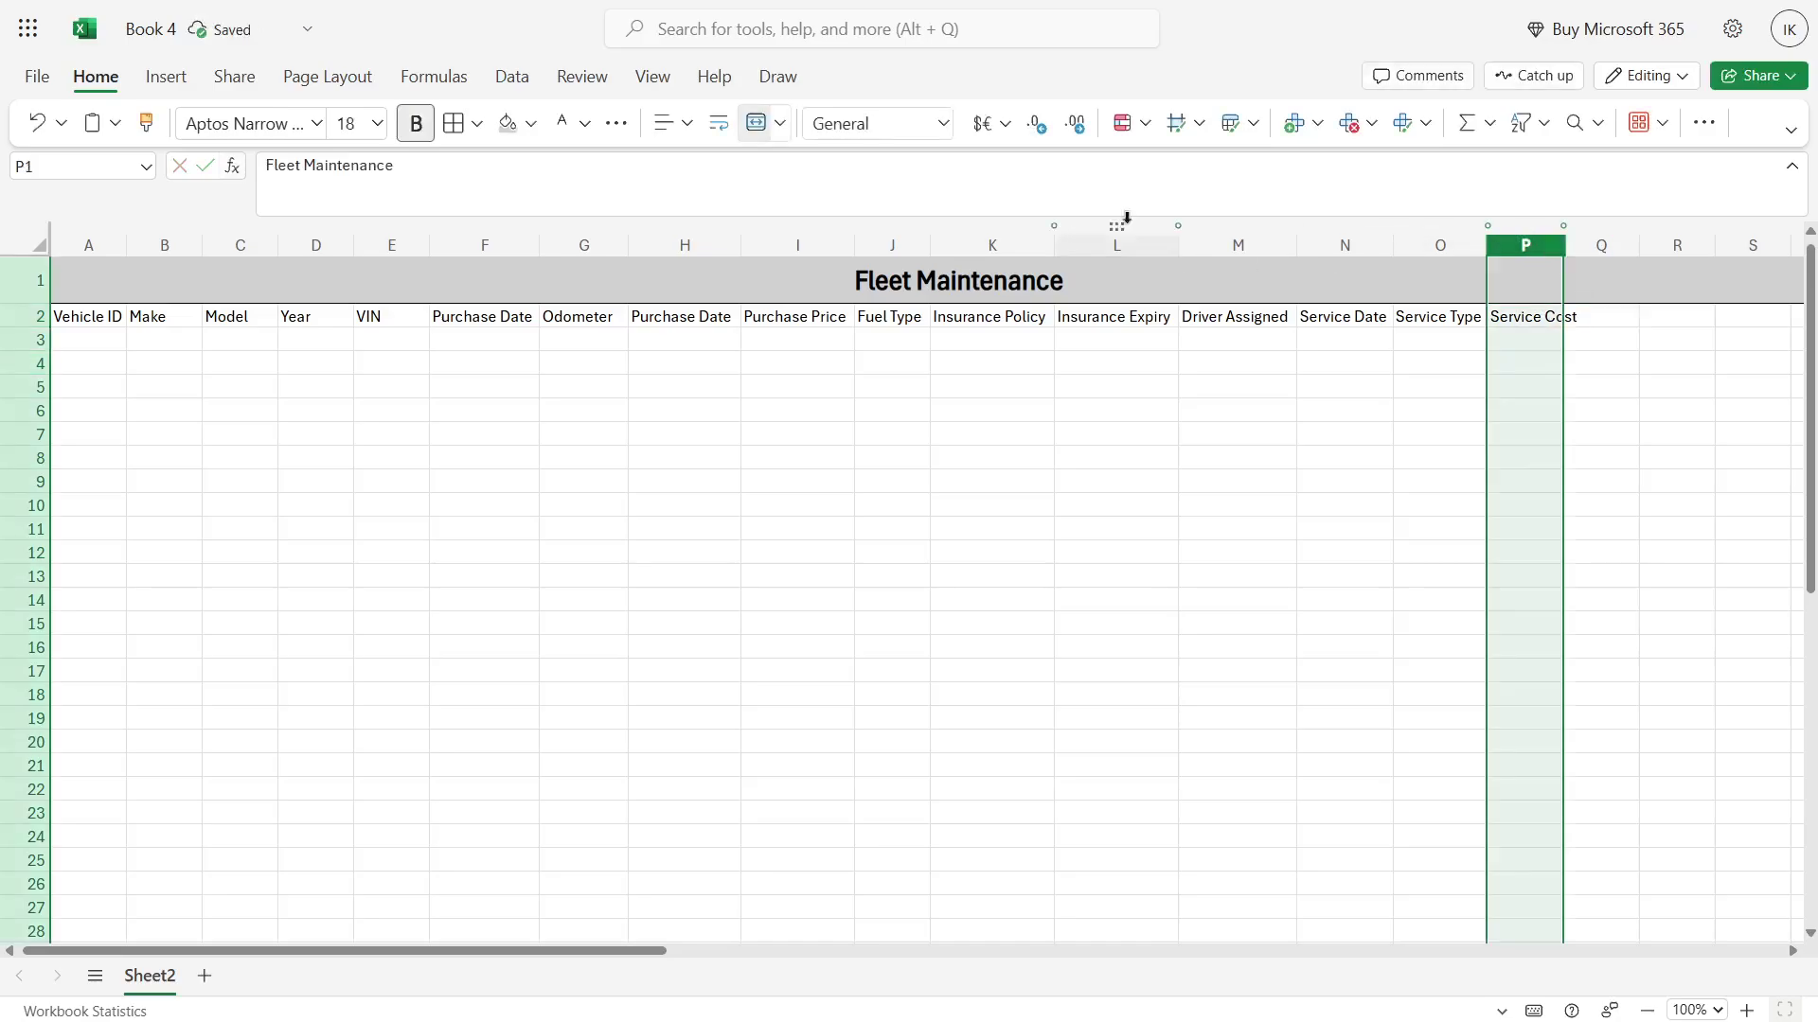
pyautogui.click(942, 130)
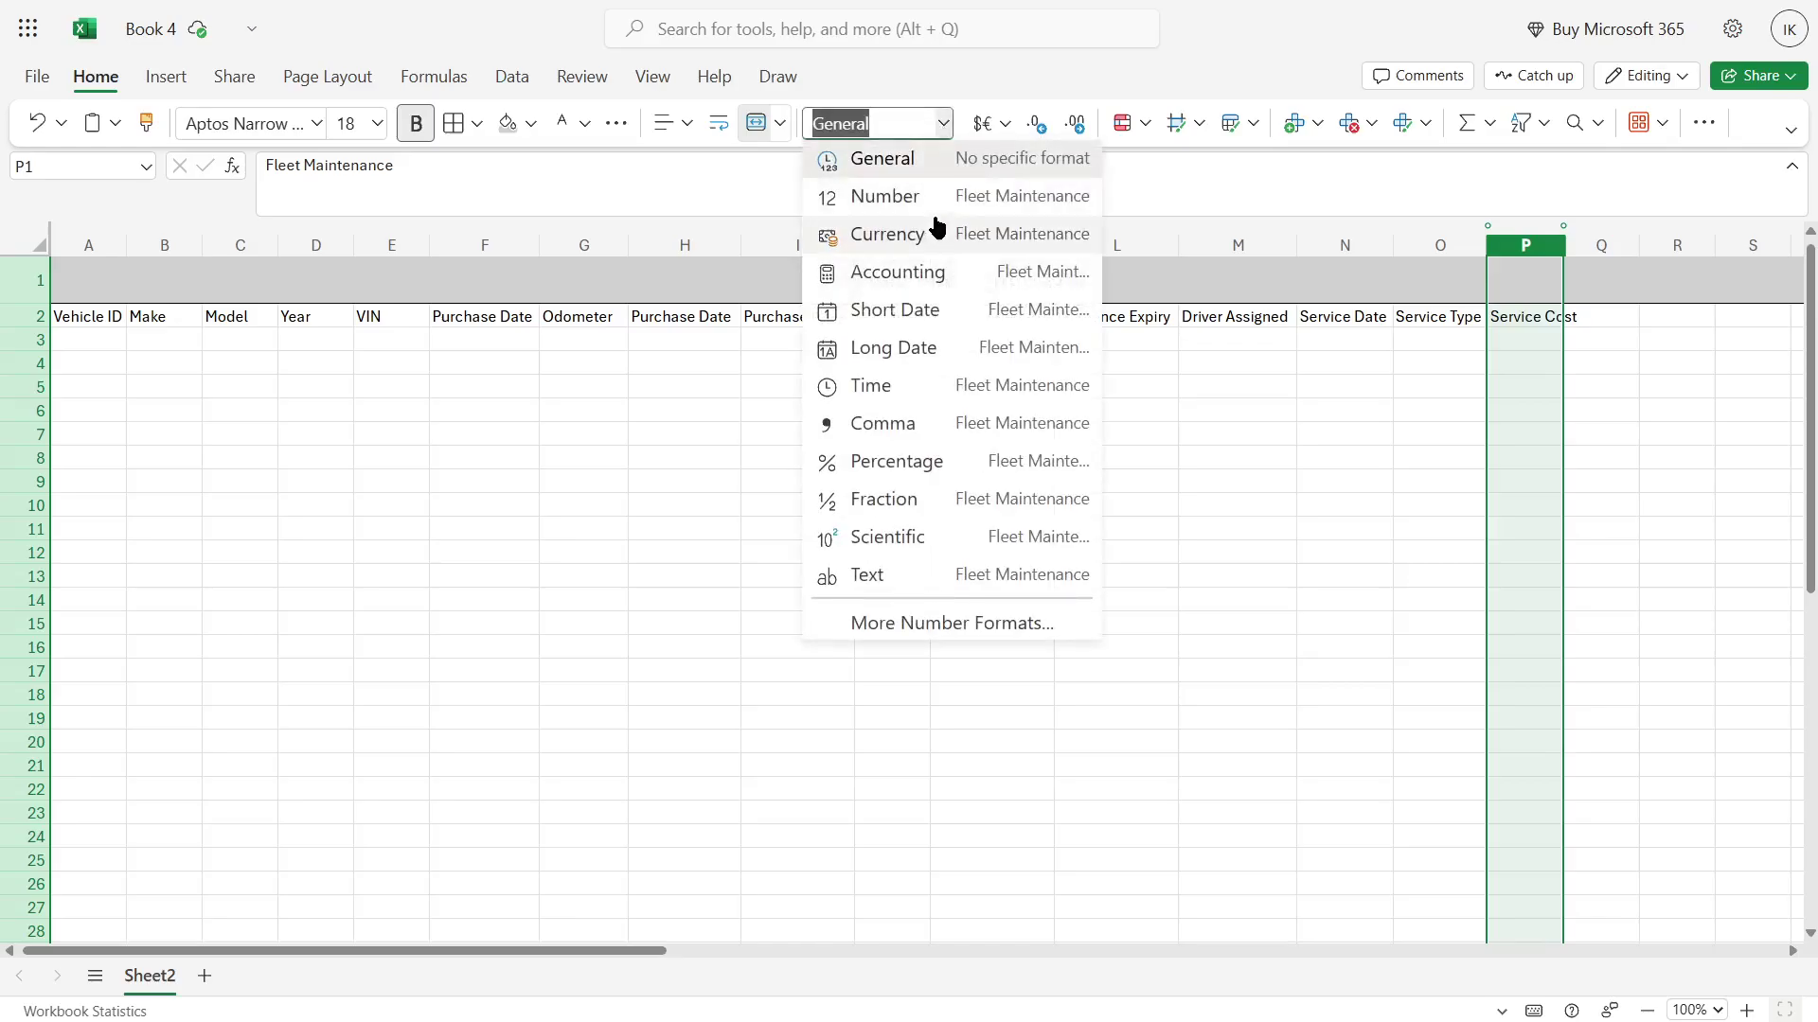
pyautogui.press('Escape')
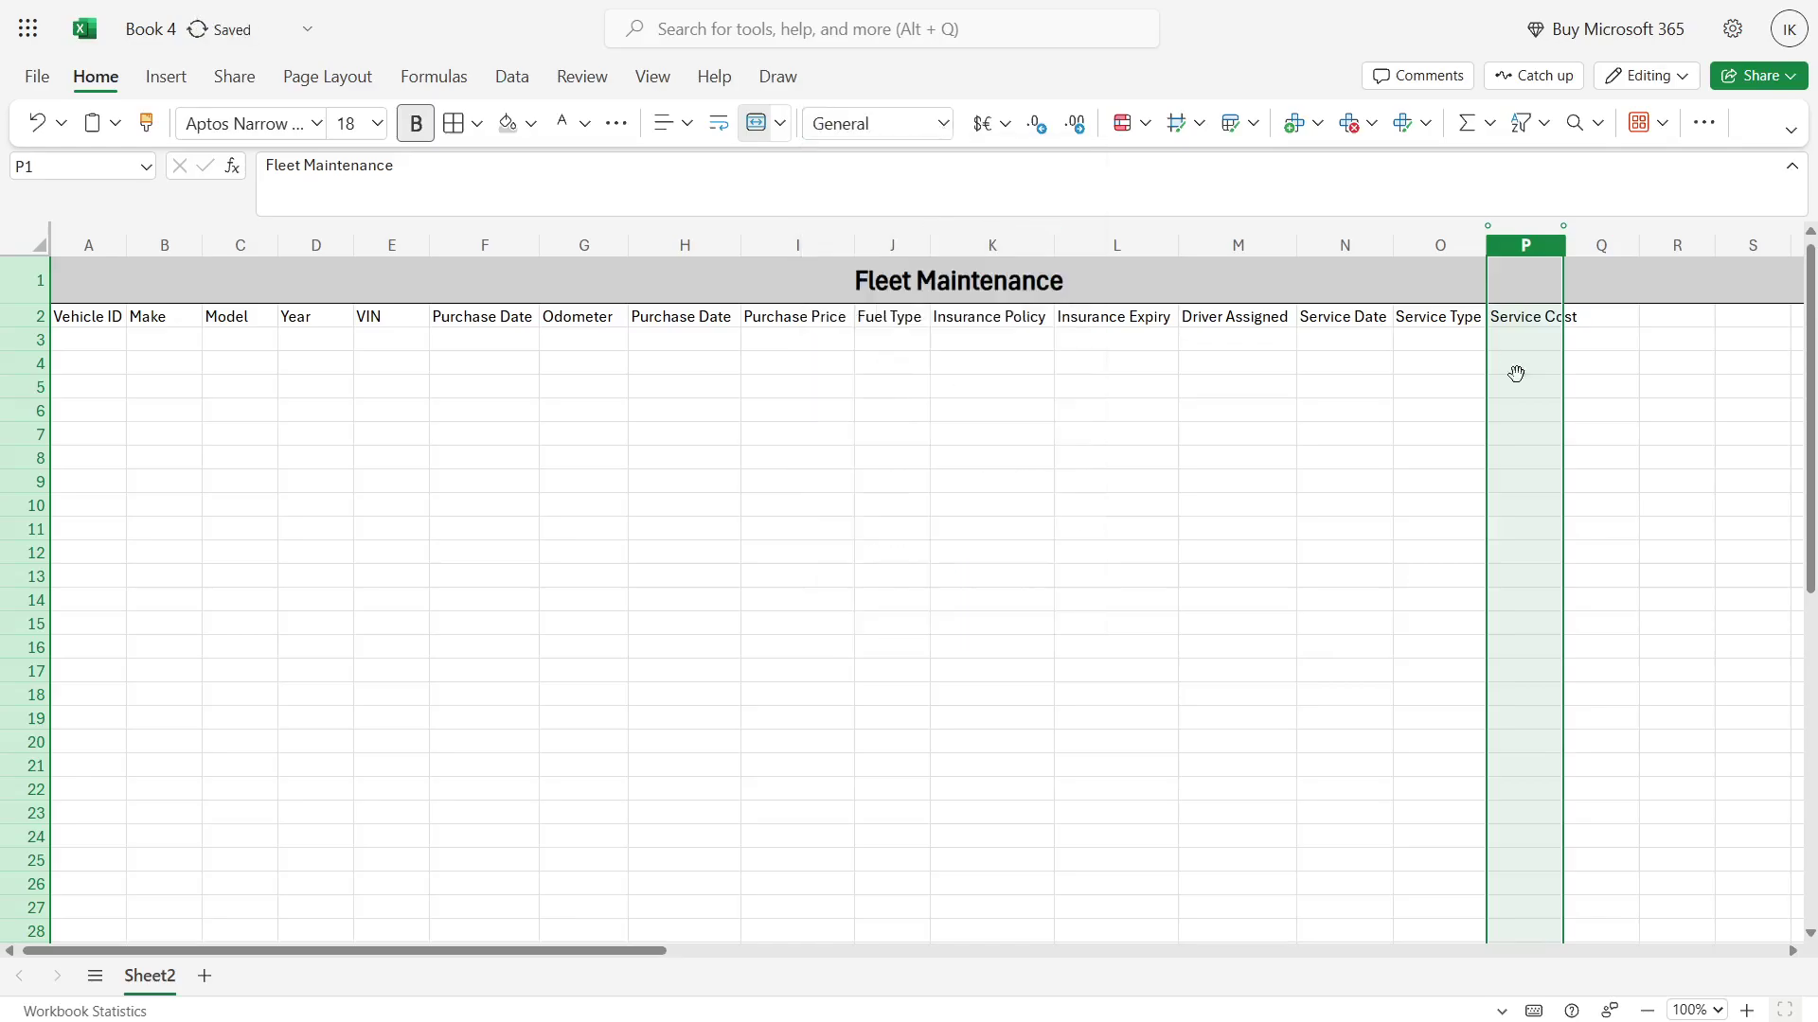
pyautogui.doubleClick(1563, 251)
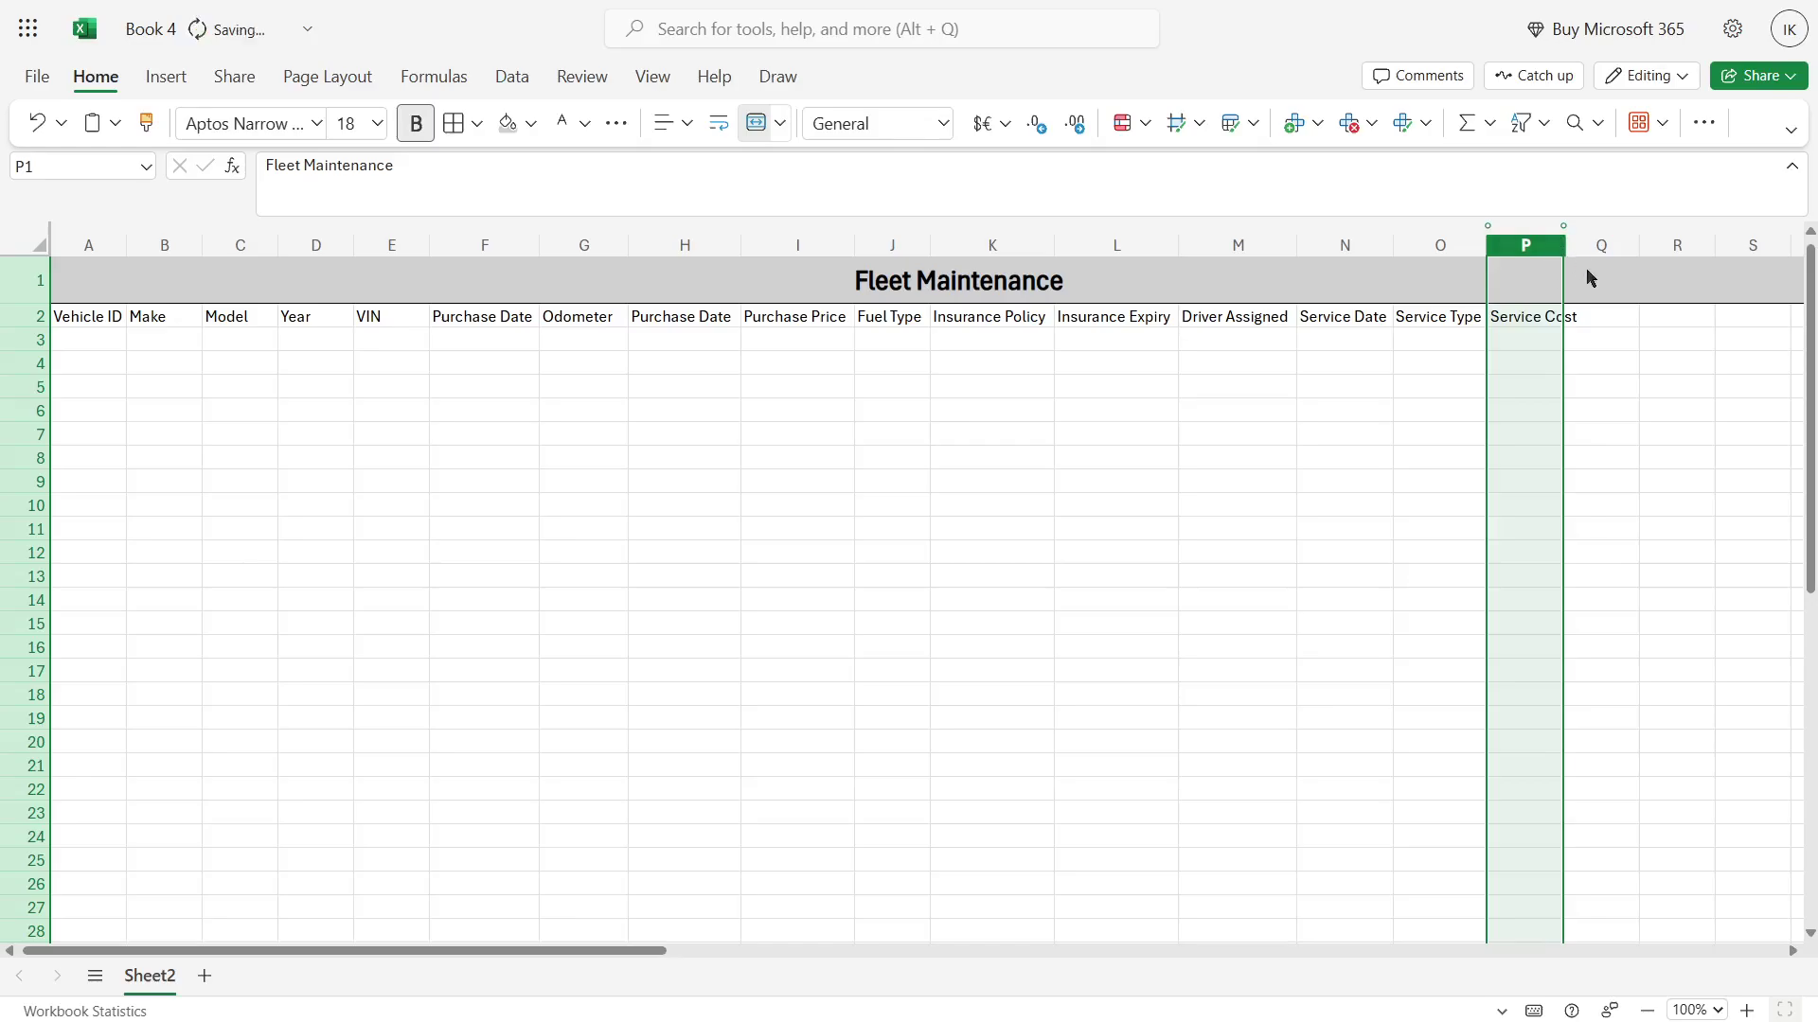
# Step: Add Fuel Date in Q2 and format column Q as Long Date
pyautogui.click(1614, 316)
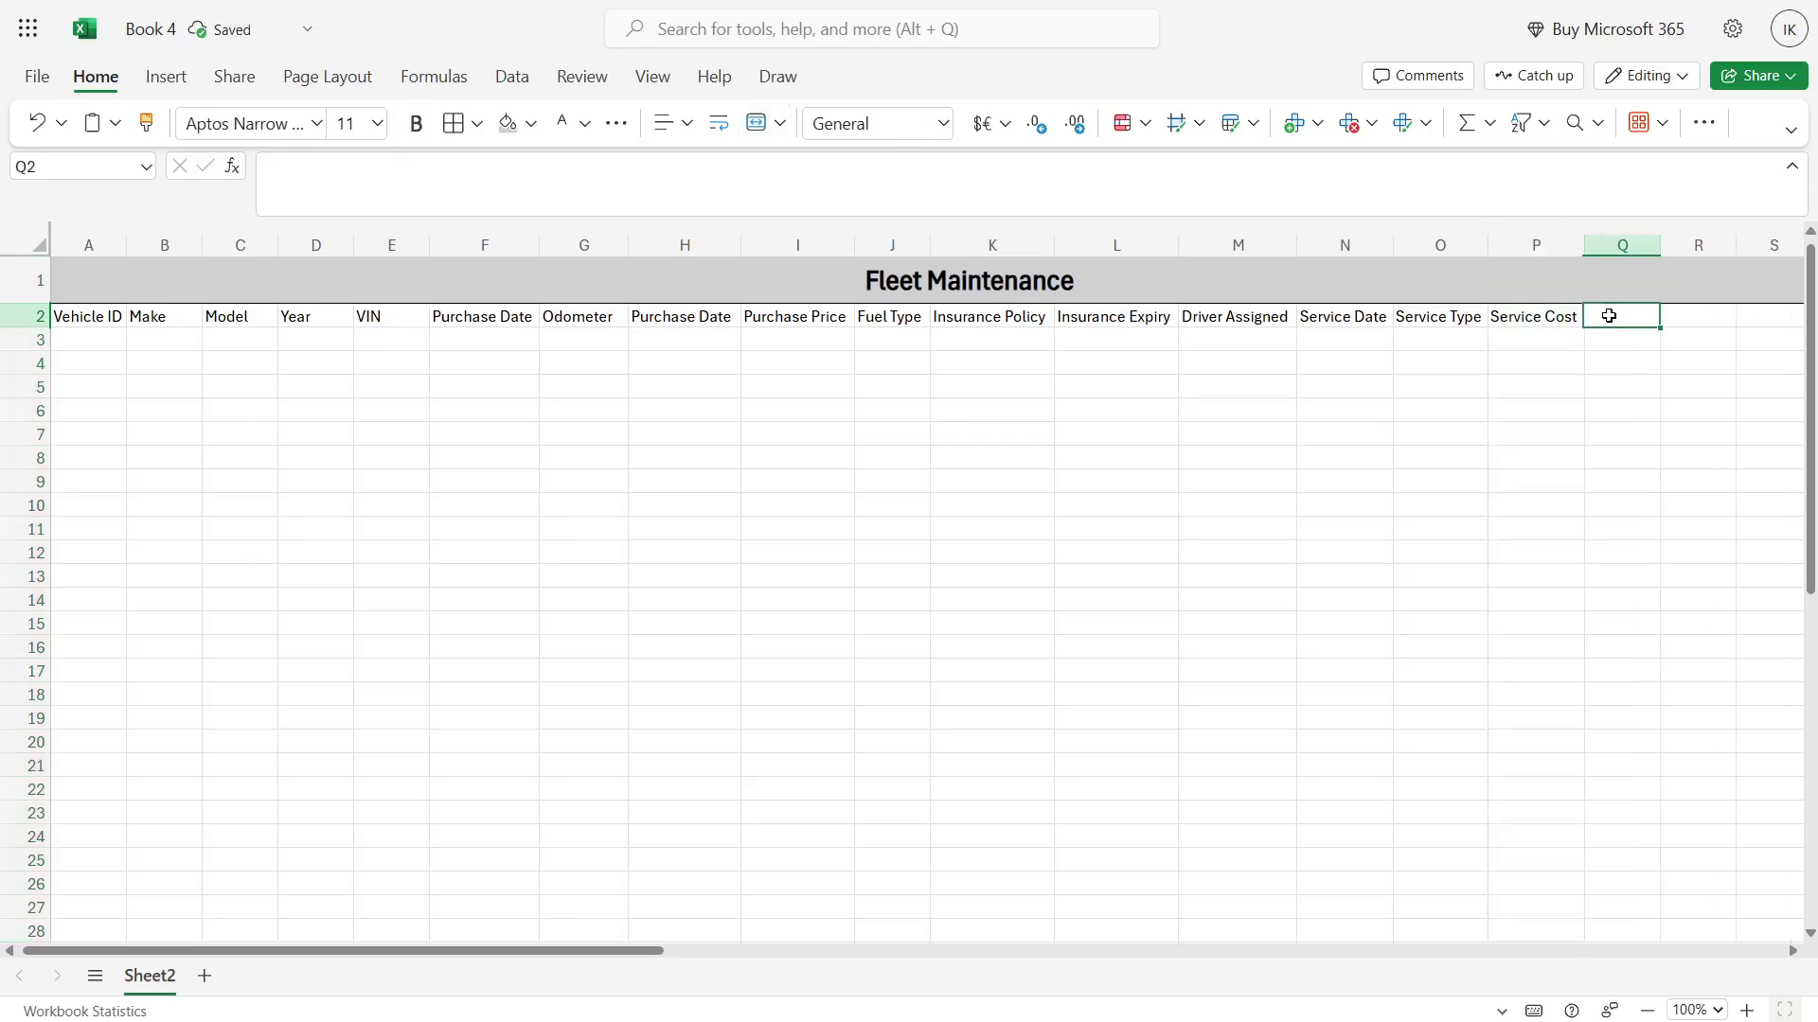
pyautogui.write('Fuel Date')
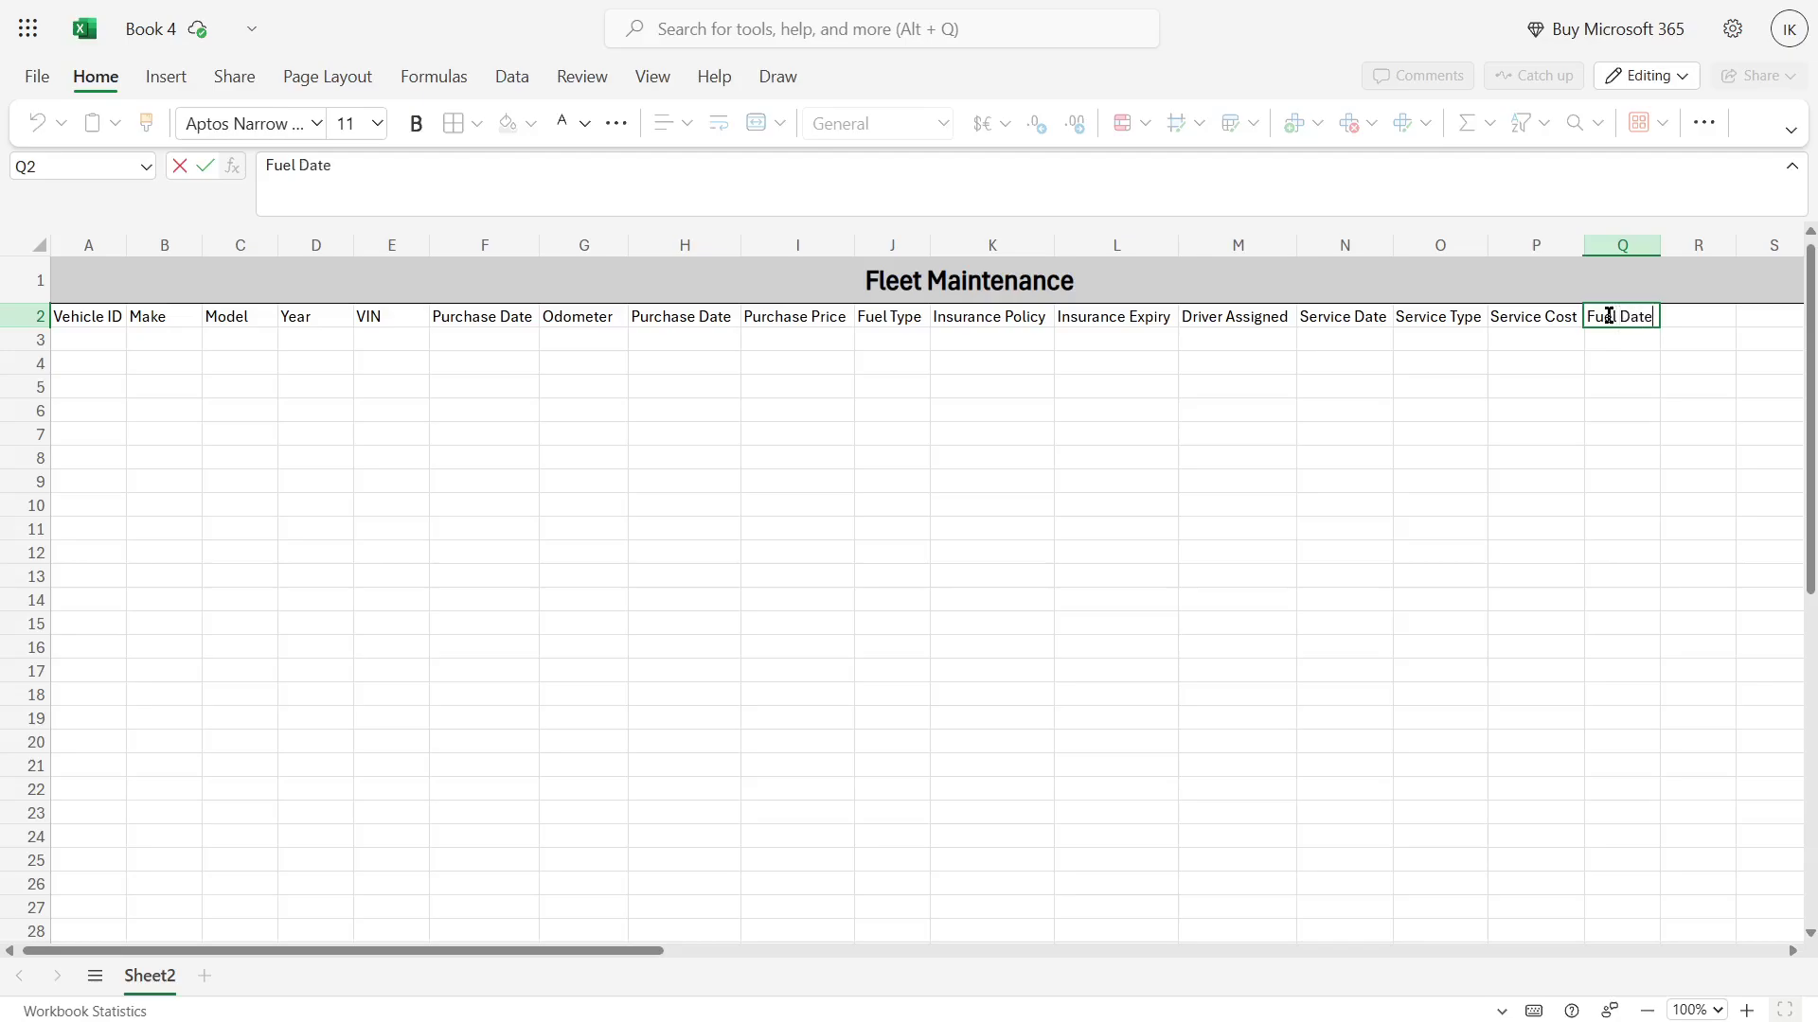
pyautogui.click(1626, 368)
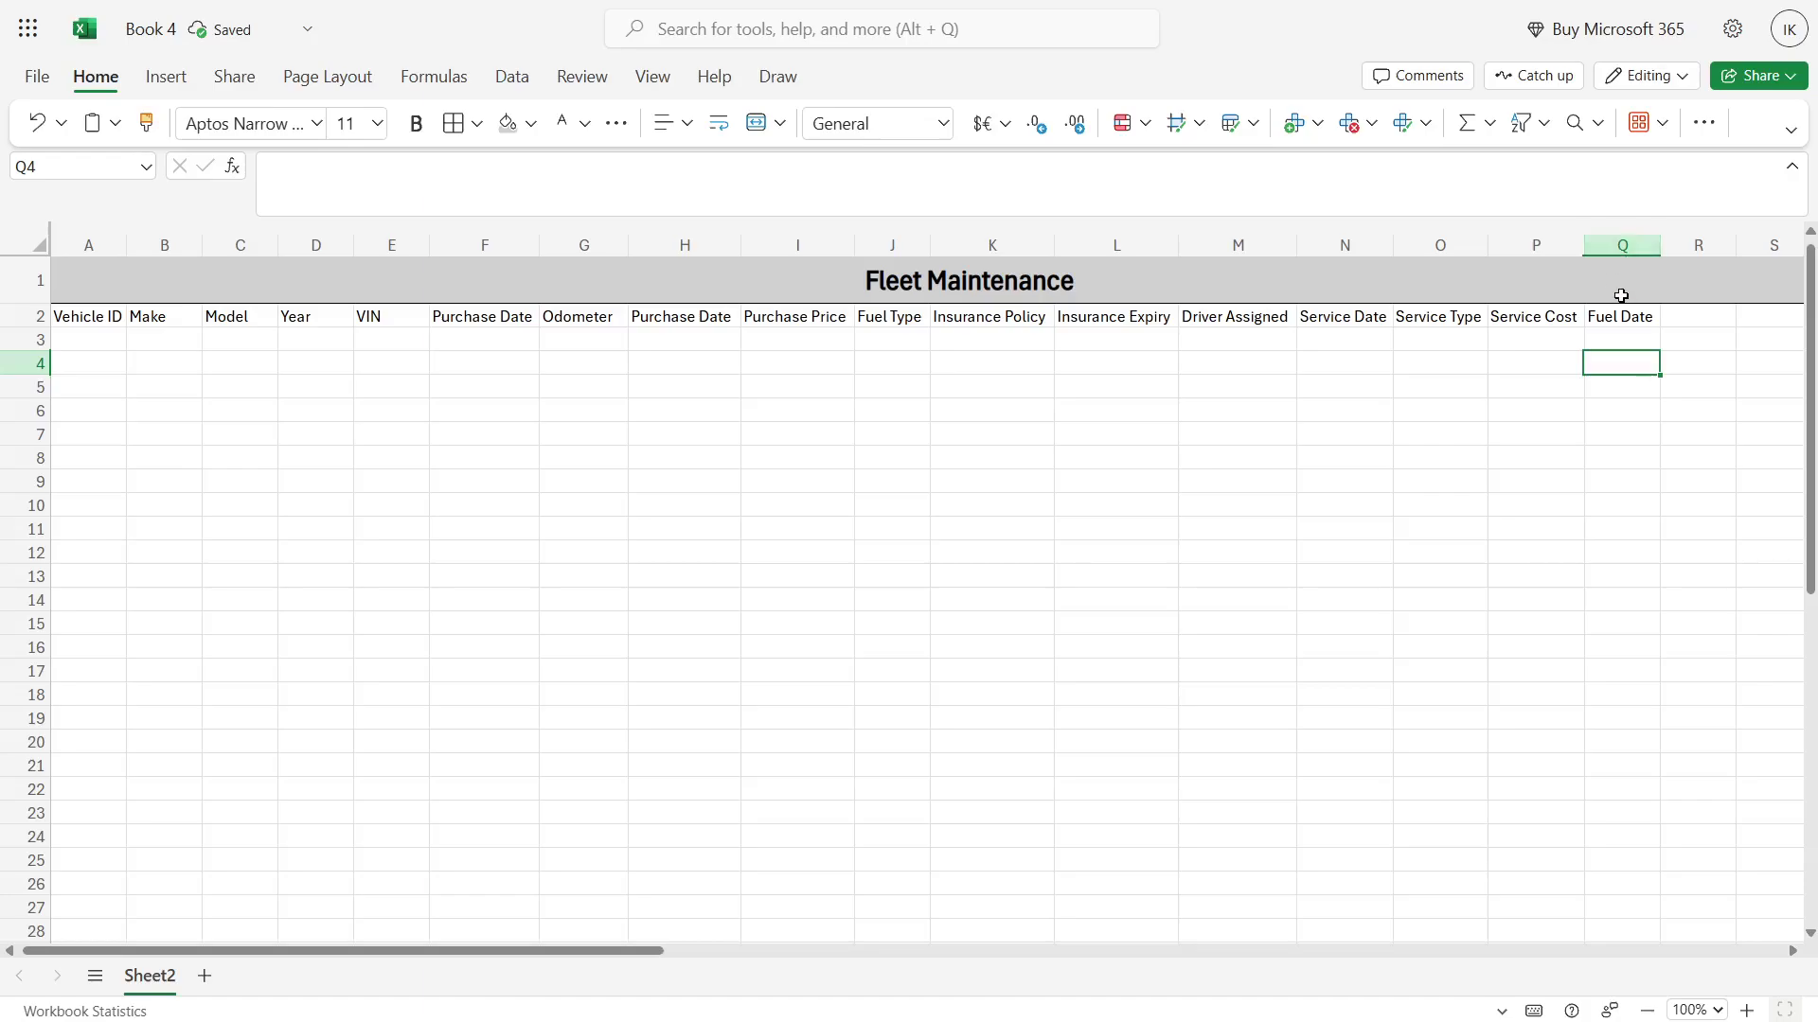
pyautogui.click(1609, 248)
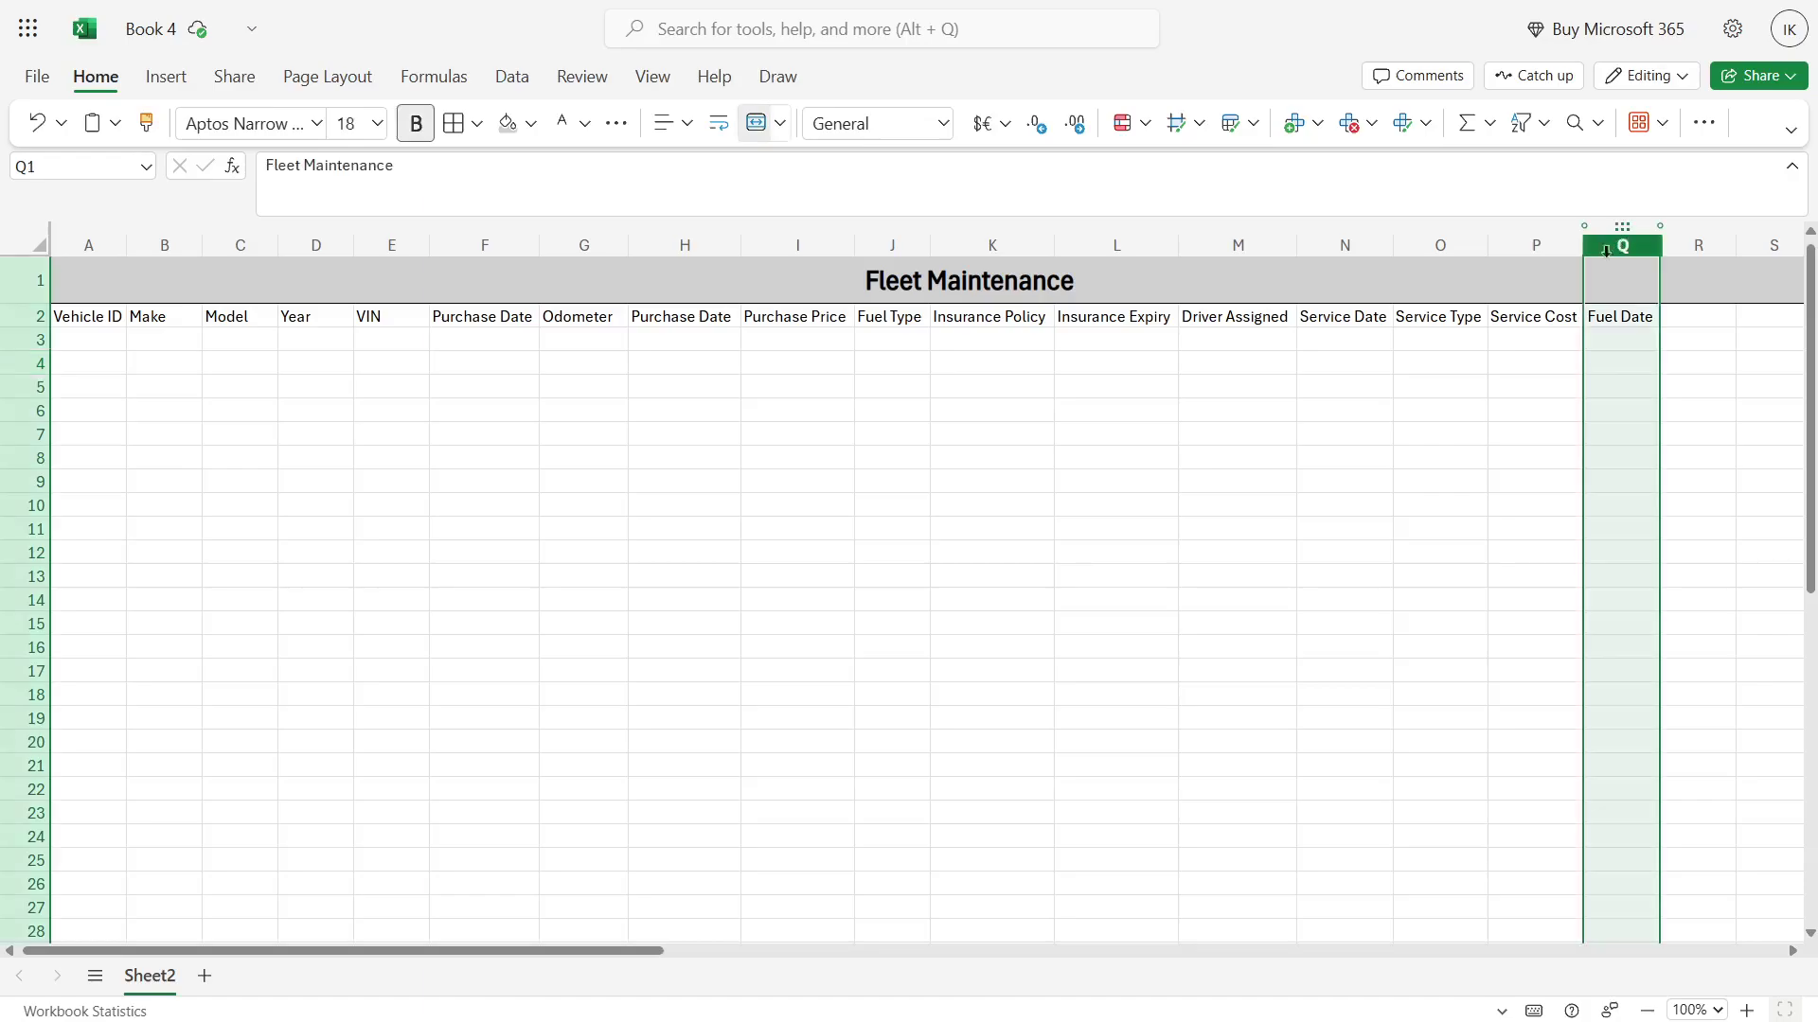
pyautogui.click(940, 129)
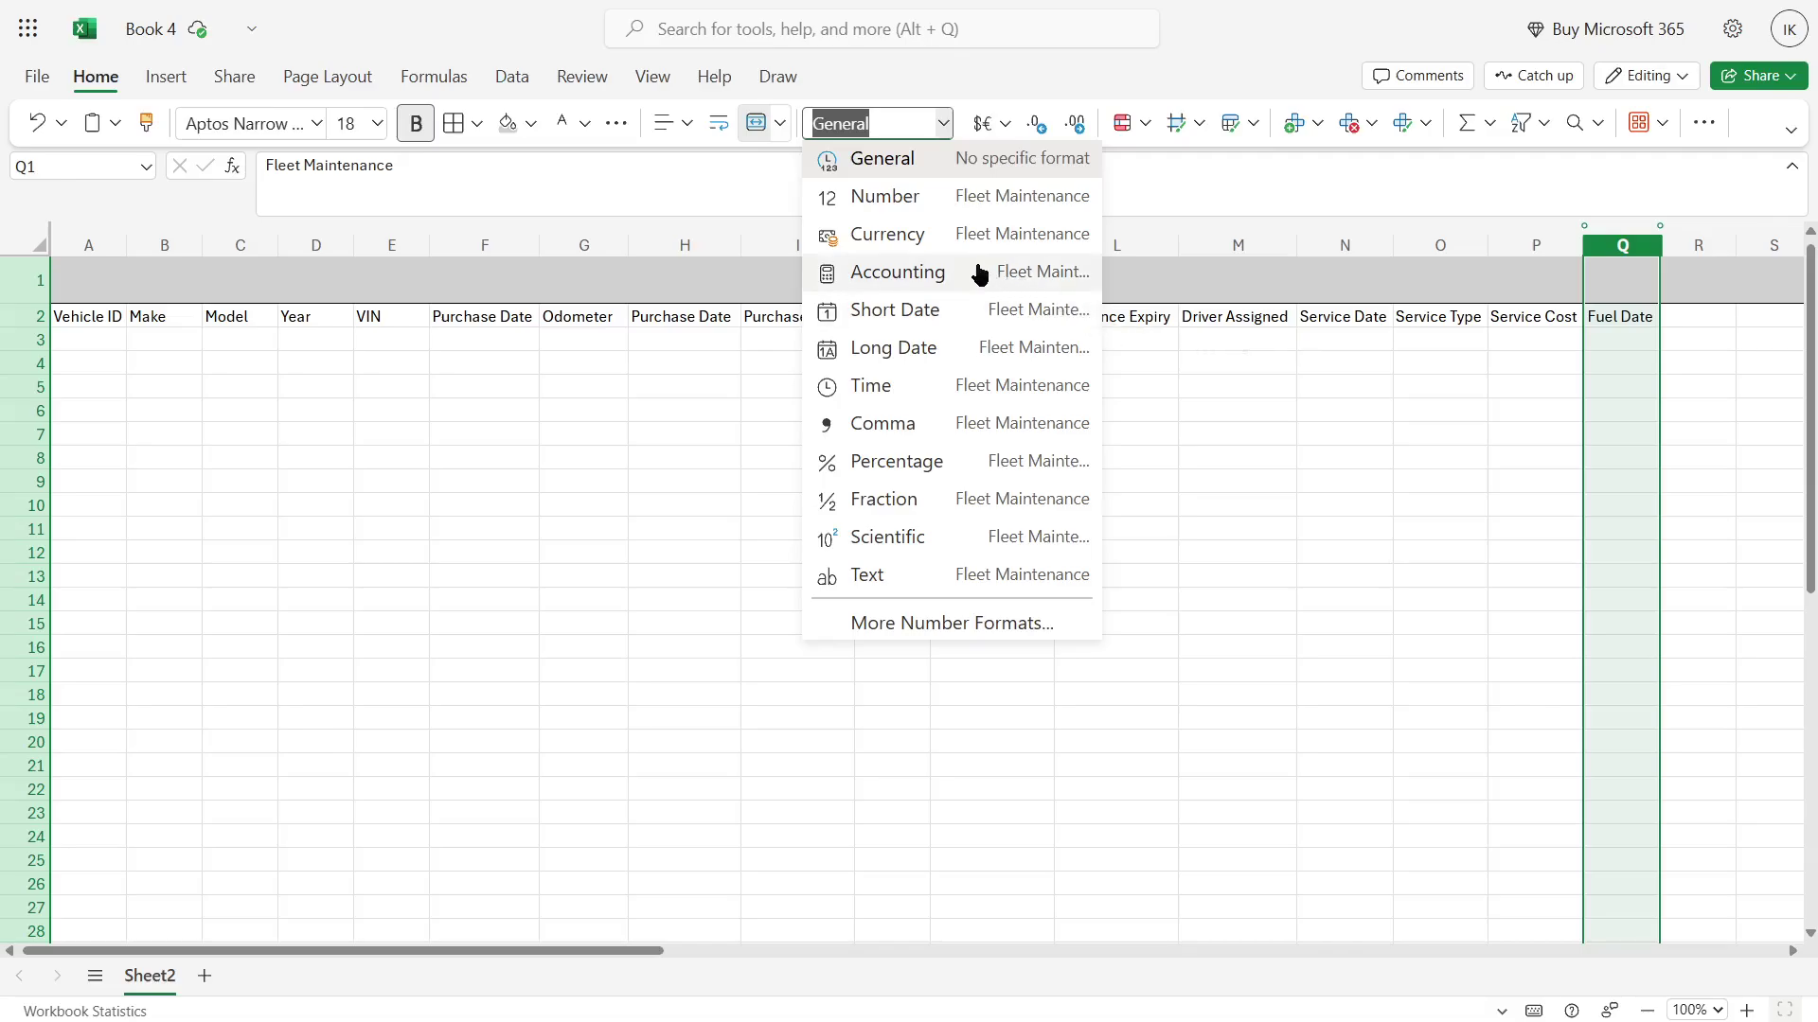
pyautogui.click(942, 347)
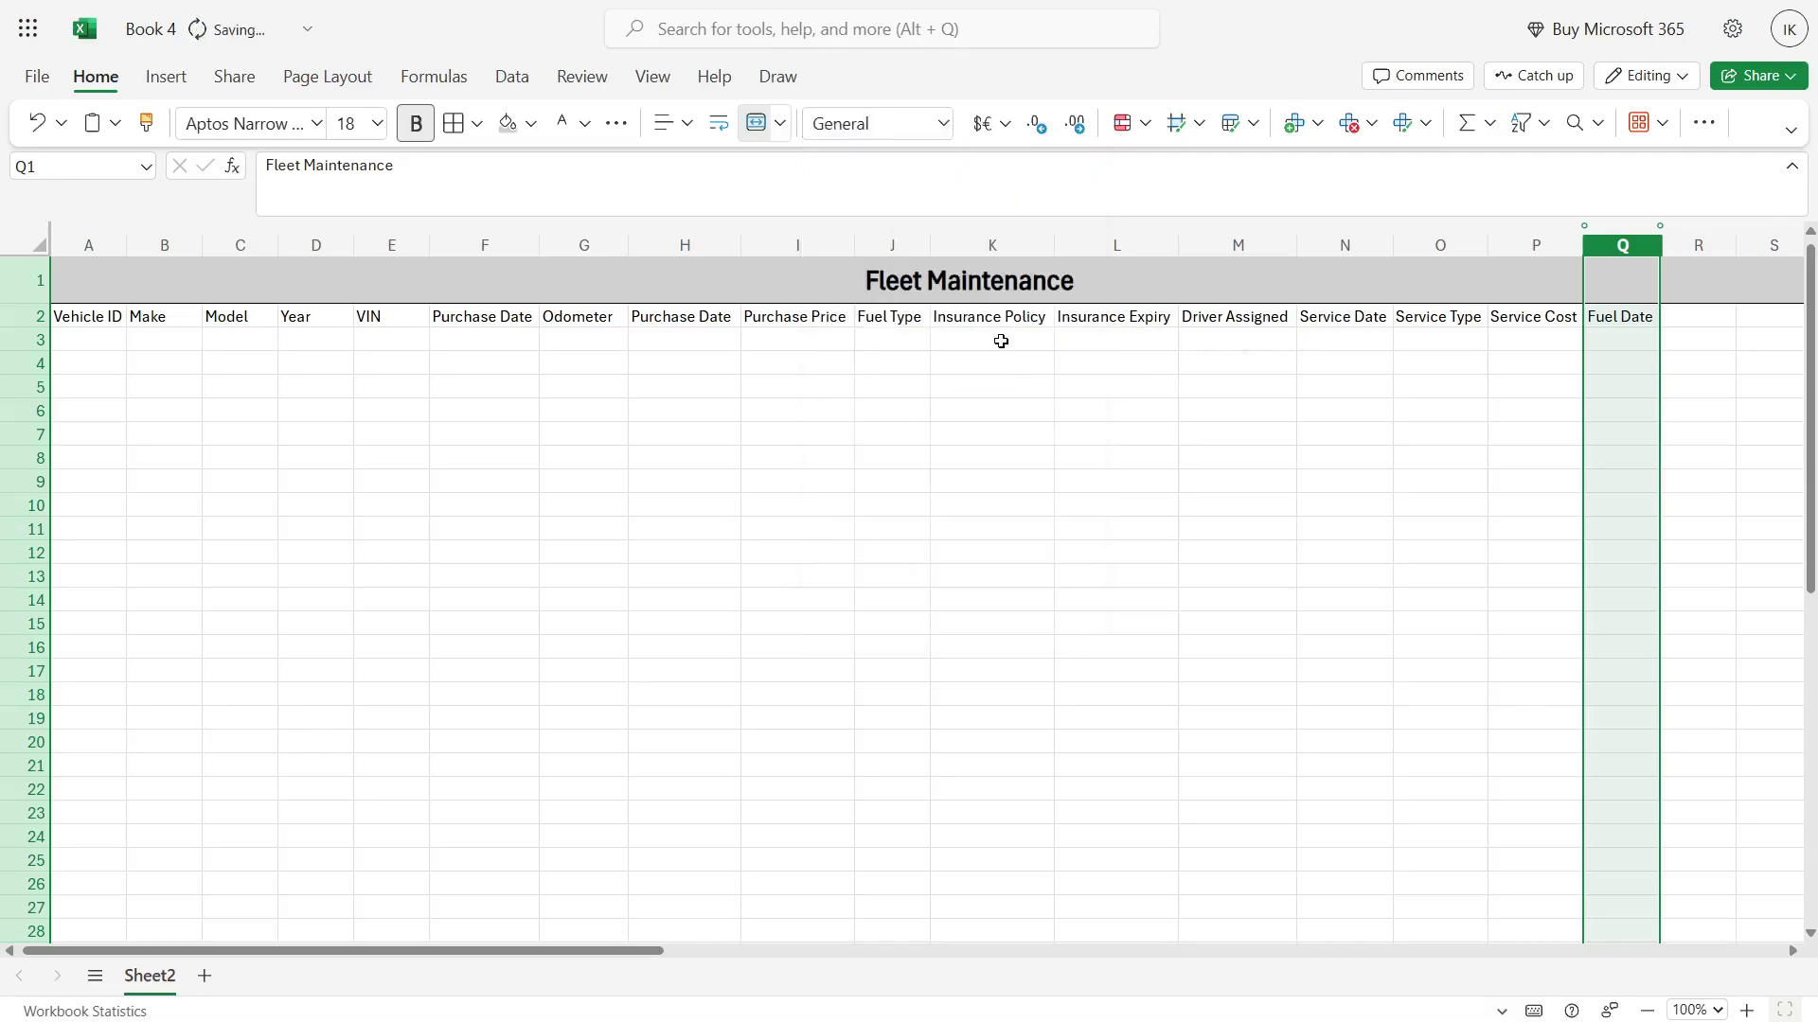
# Step: Enter Fuel Liters in R2, Fuel Cost in S2 and Notes in T2
pyautogui.click(1701, 322)
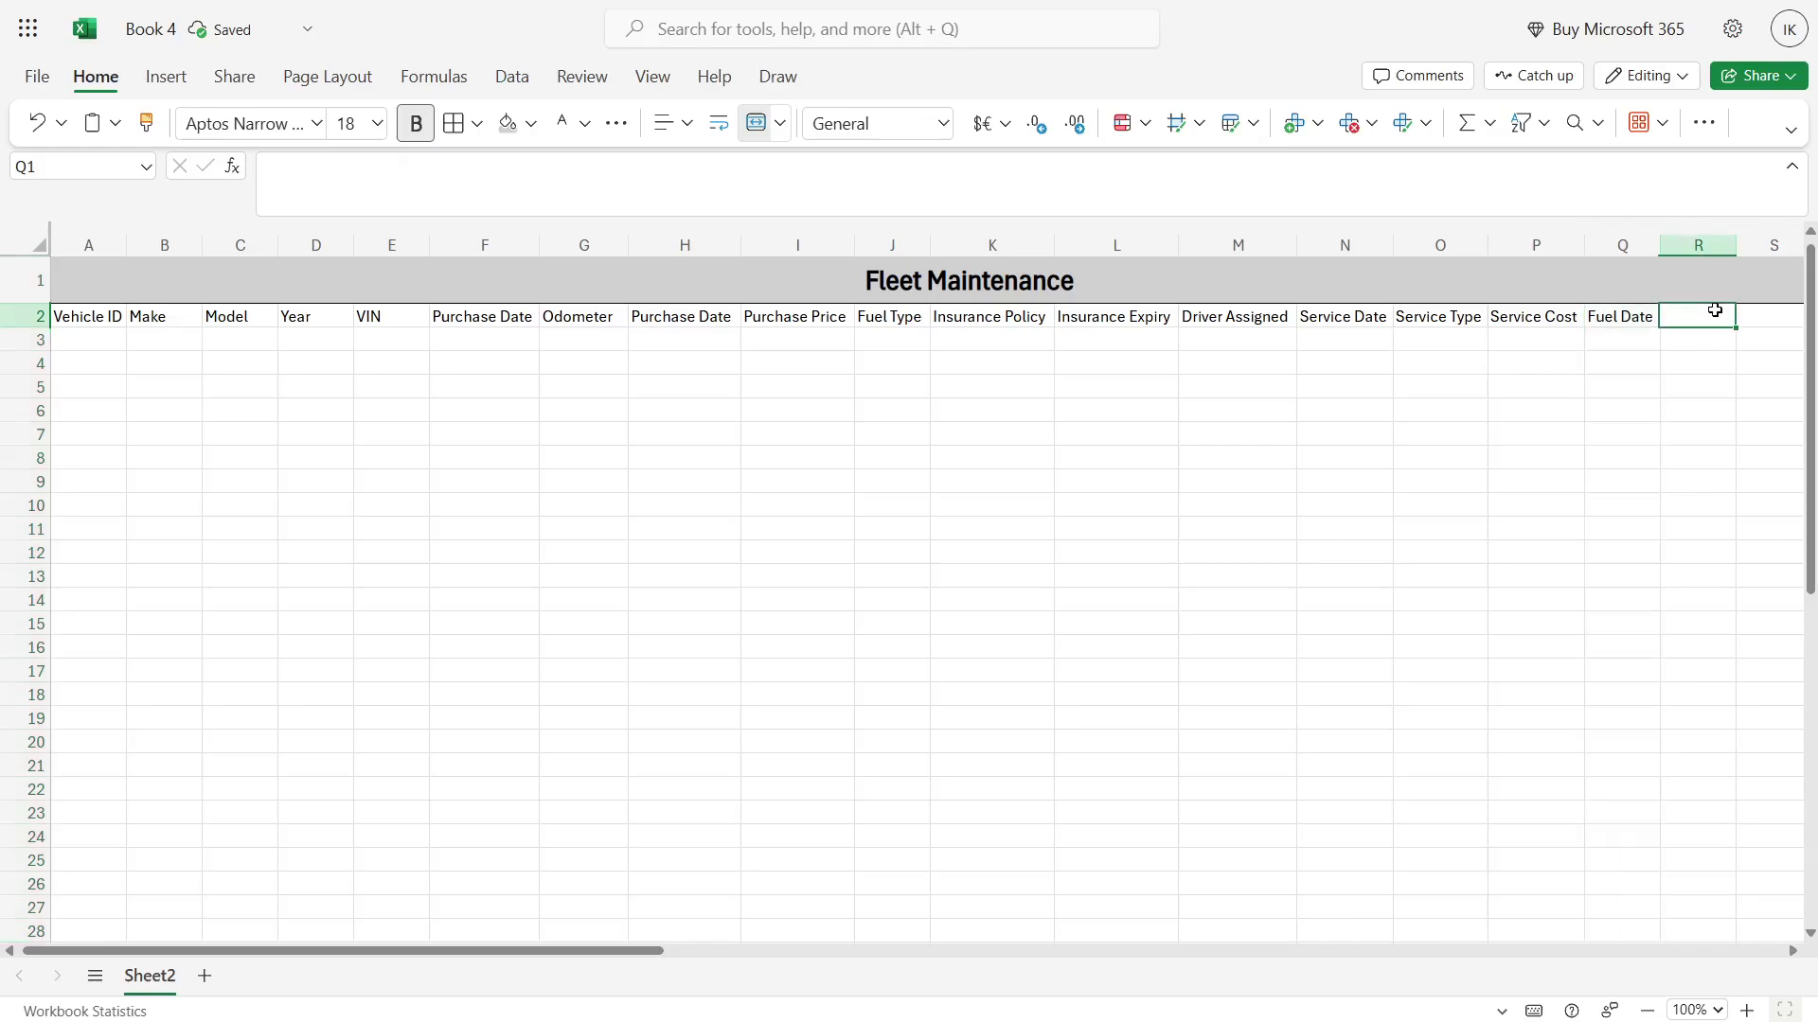
pyautogui.write('Fuel')
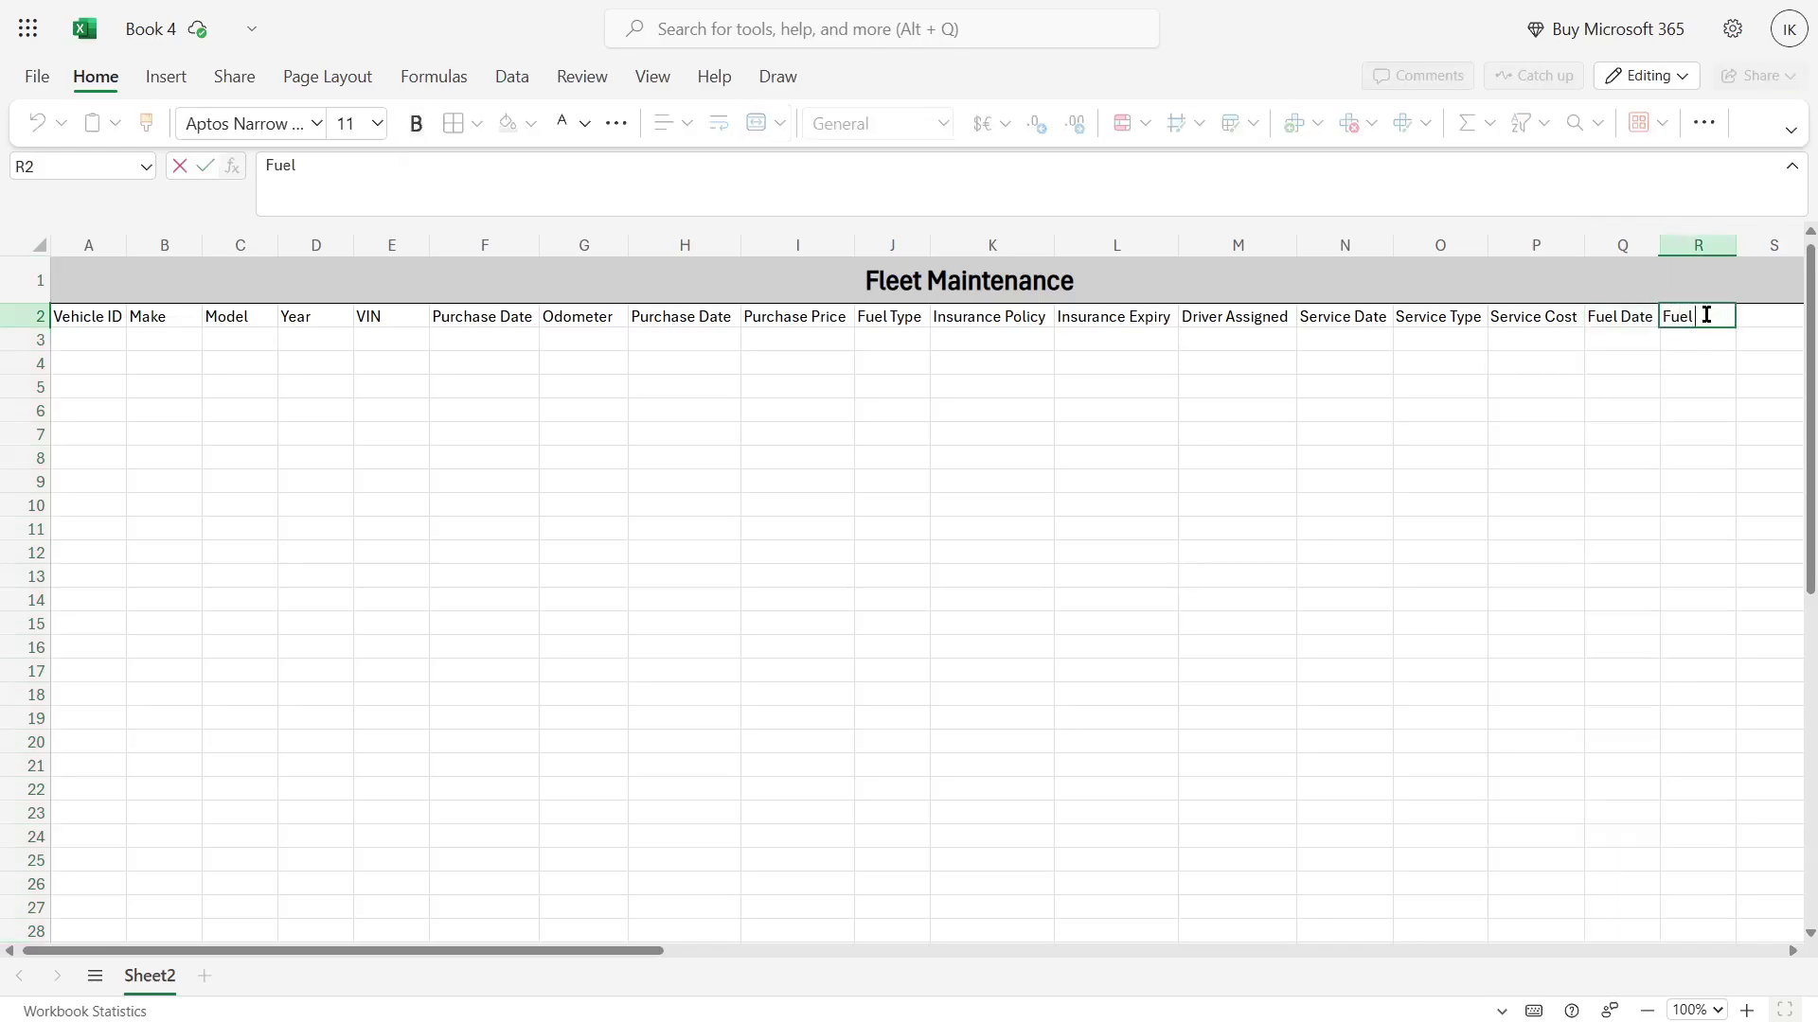
pyautogui.write(' Liters')
pyautogui.click(1785, 341)
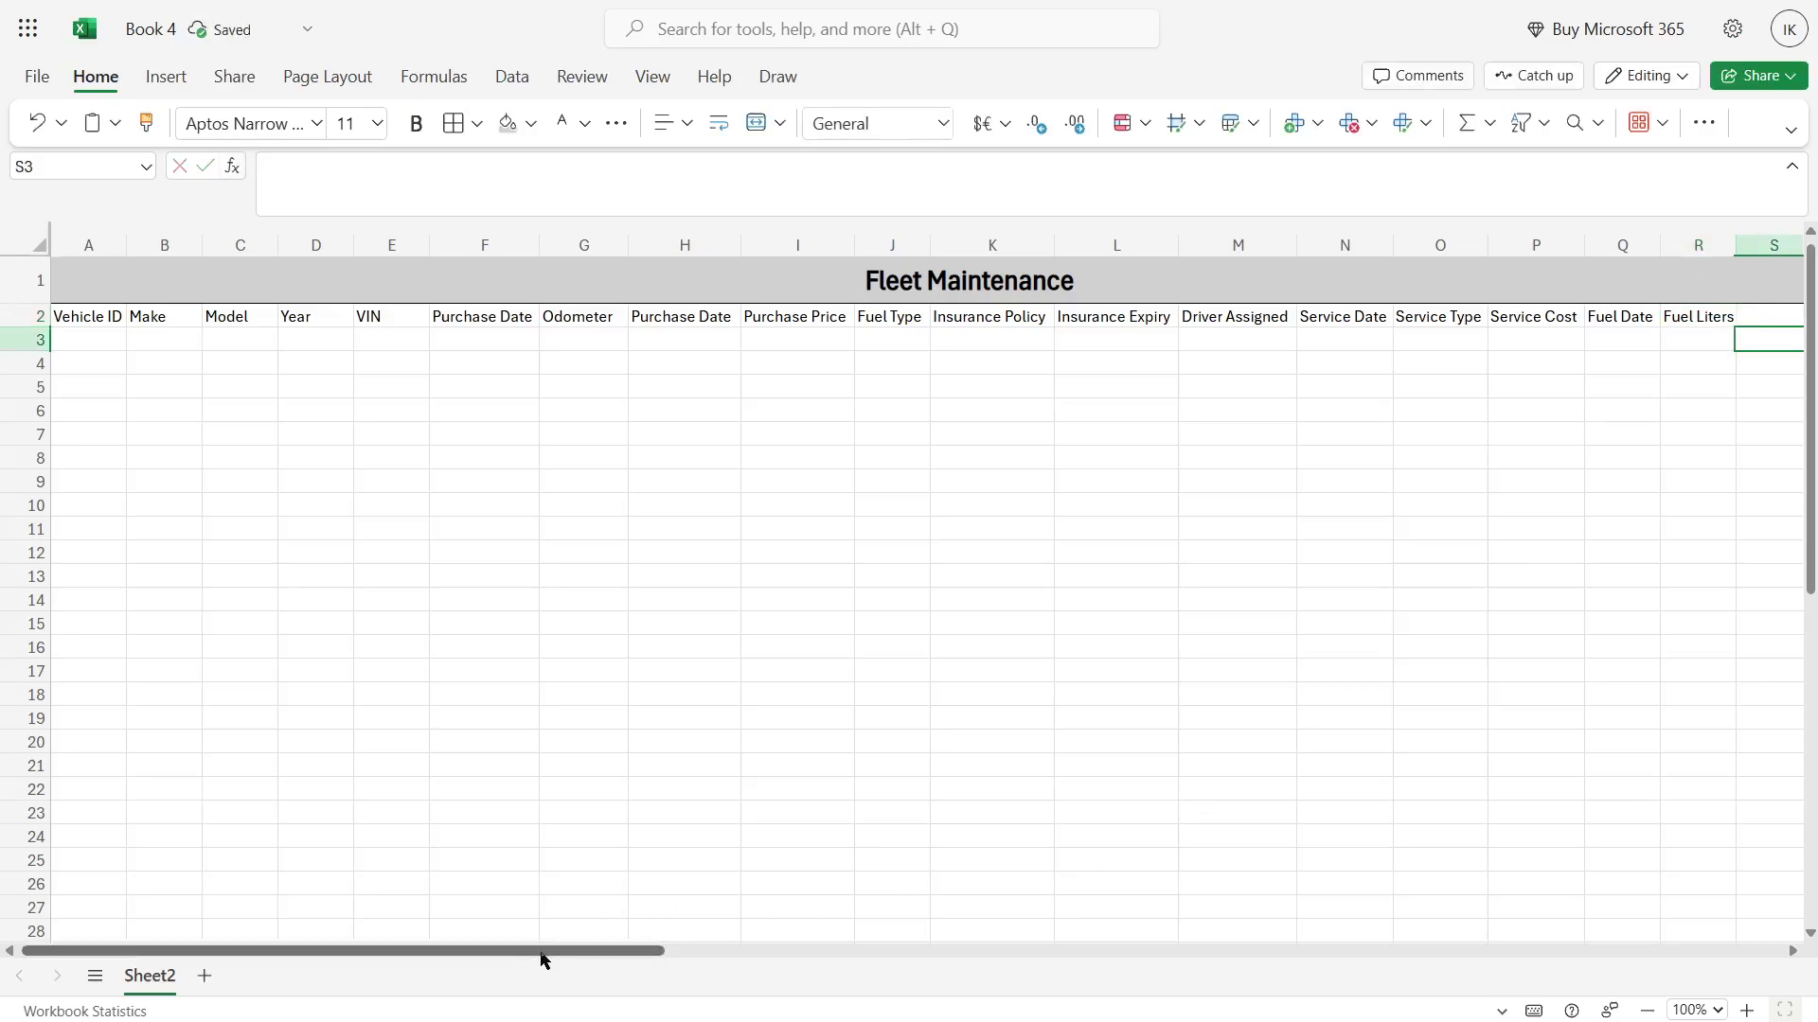
pyautogui.moveTo(539, 950); pyautogui.dragTo(632, 951)
pyautogui.click(1536, 322)
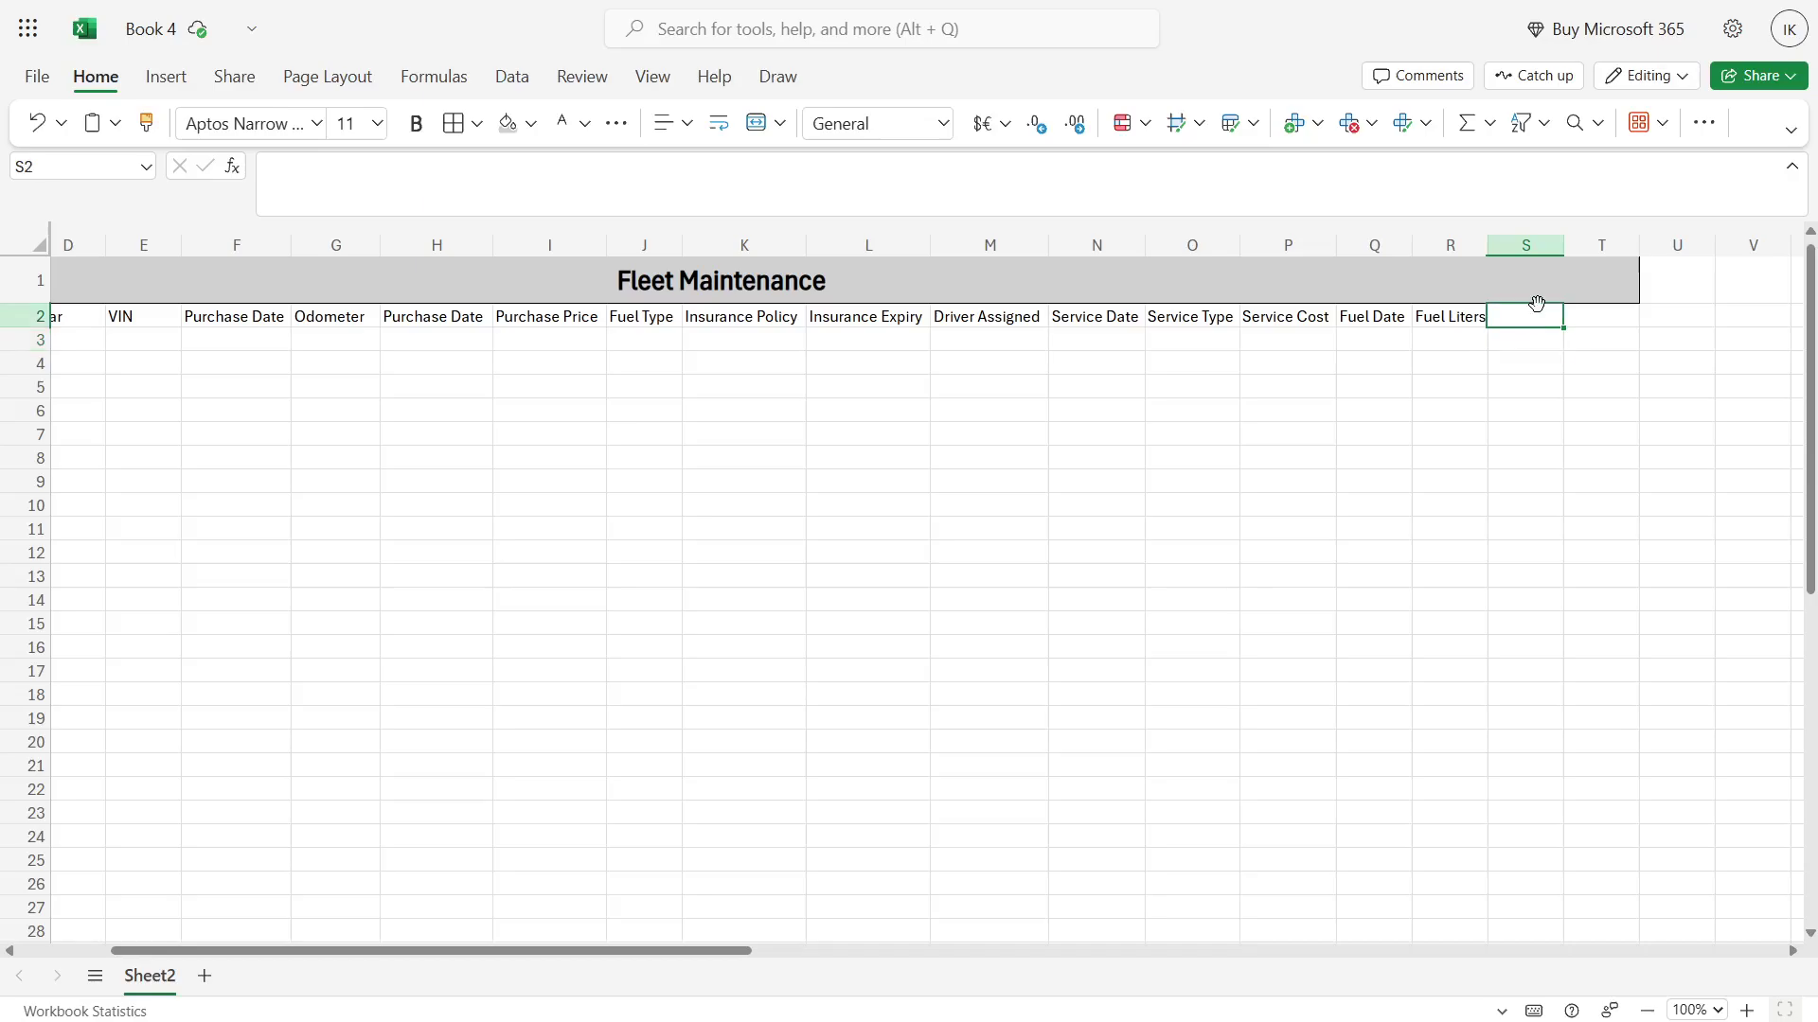
pyautogui.write('Fuel Cost')
pyautogui.click(1581, 314)
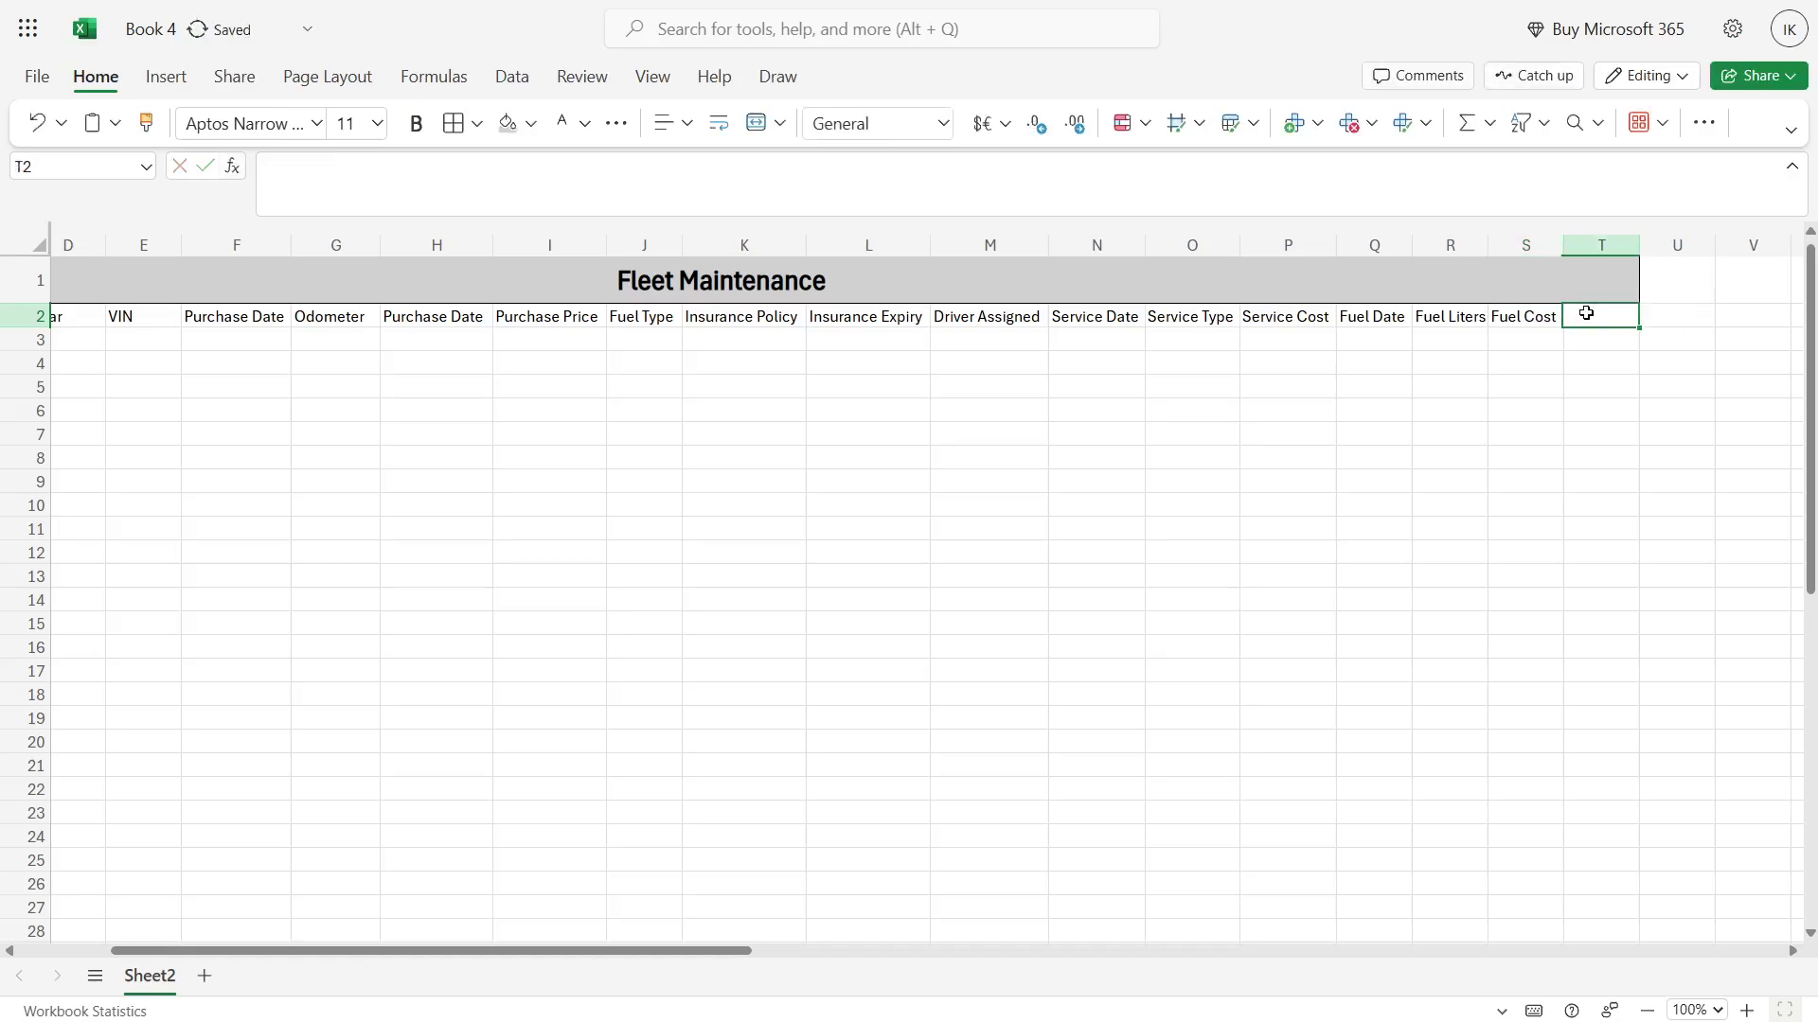
pyautogui.write('Notes')
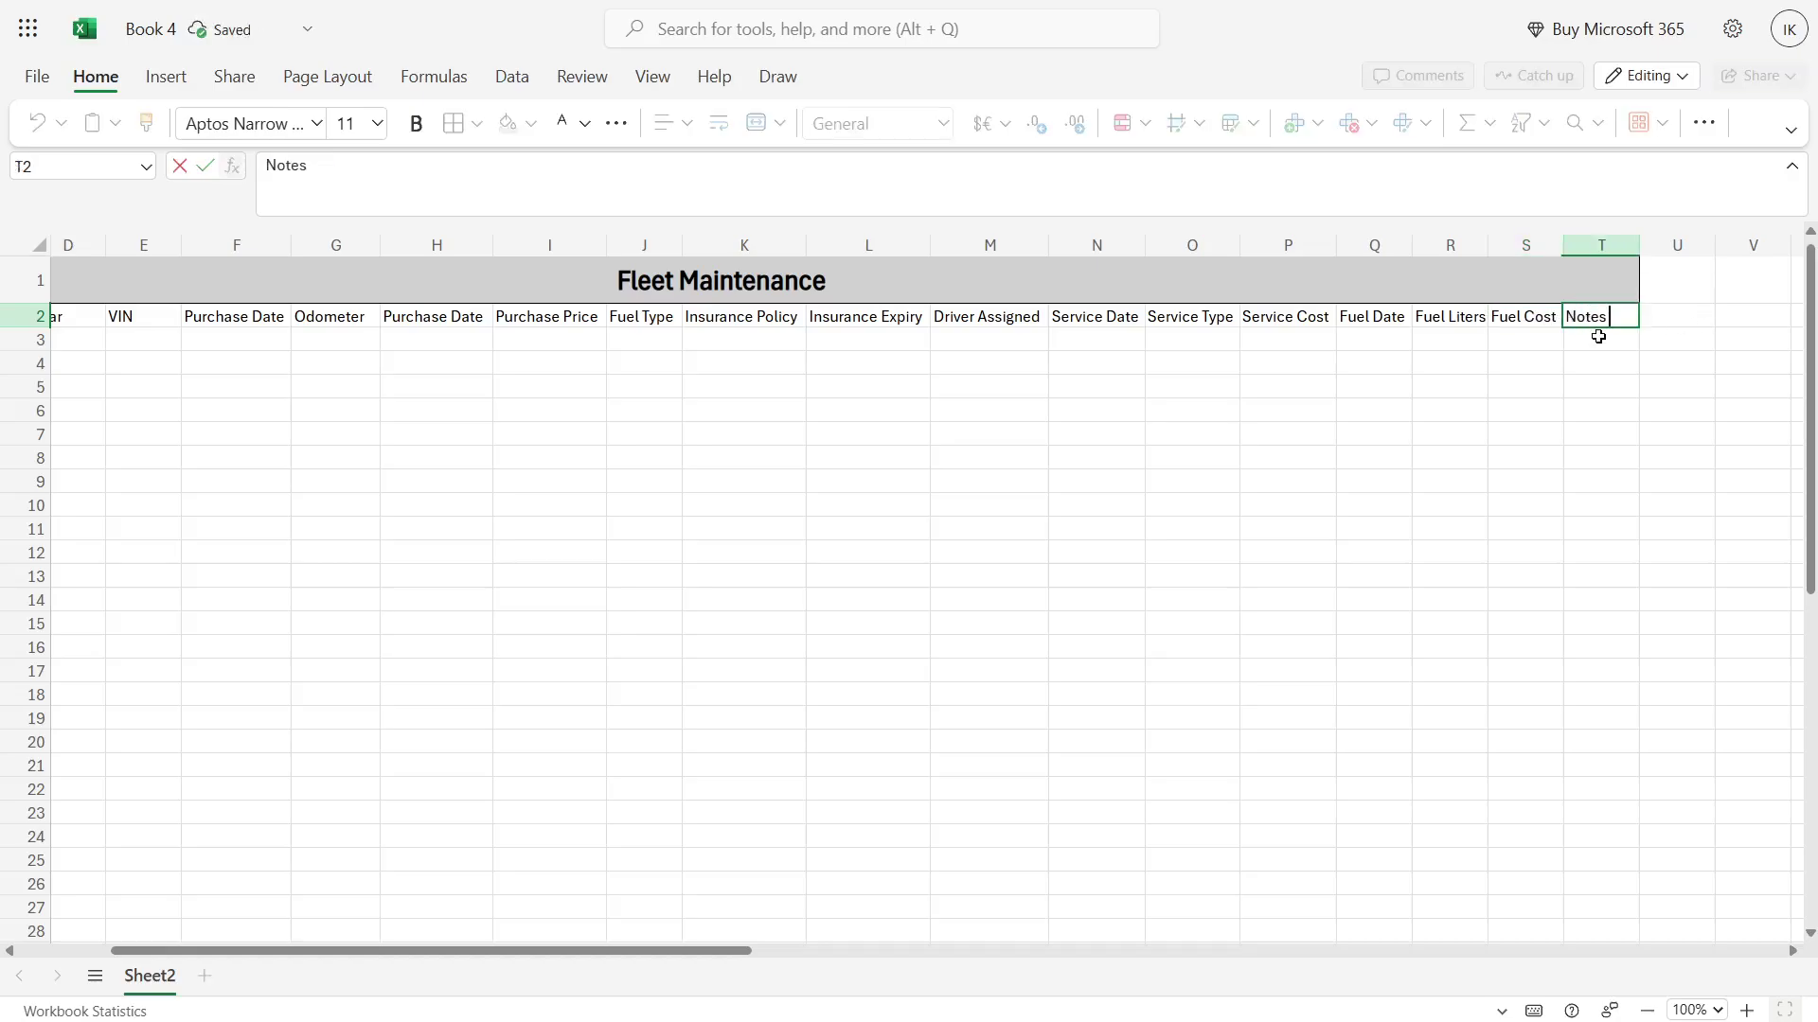
# Step: Commit the Notes header and widen column T
pyautogui.click(1638, 289)
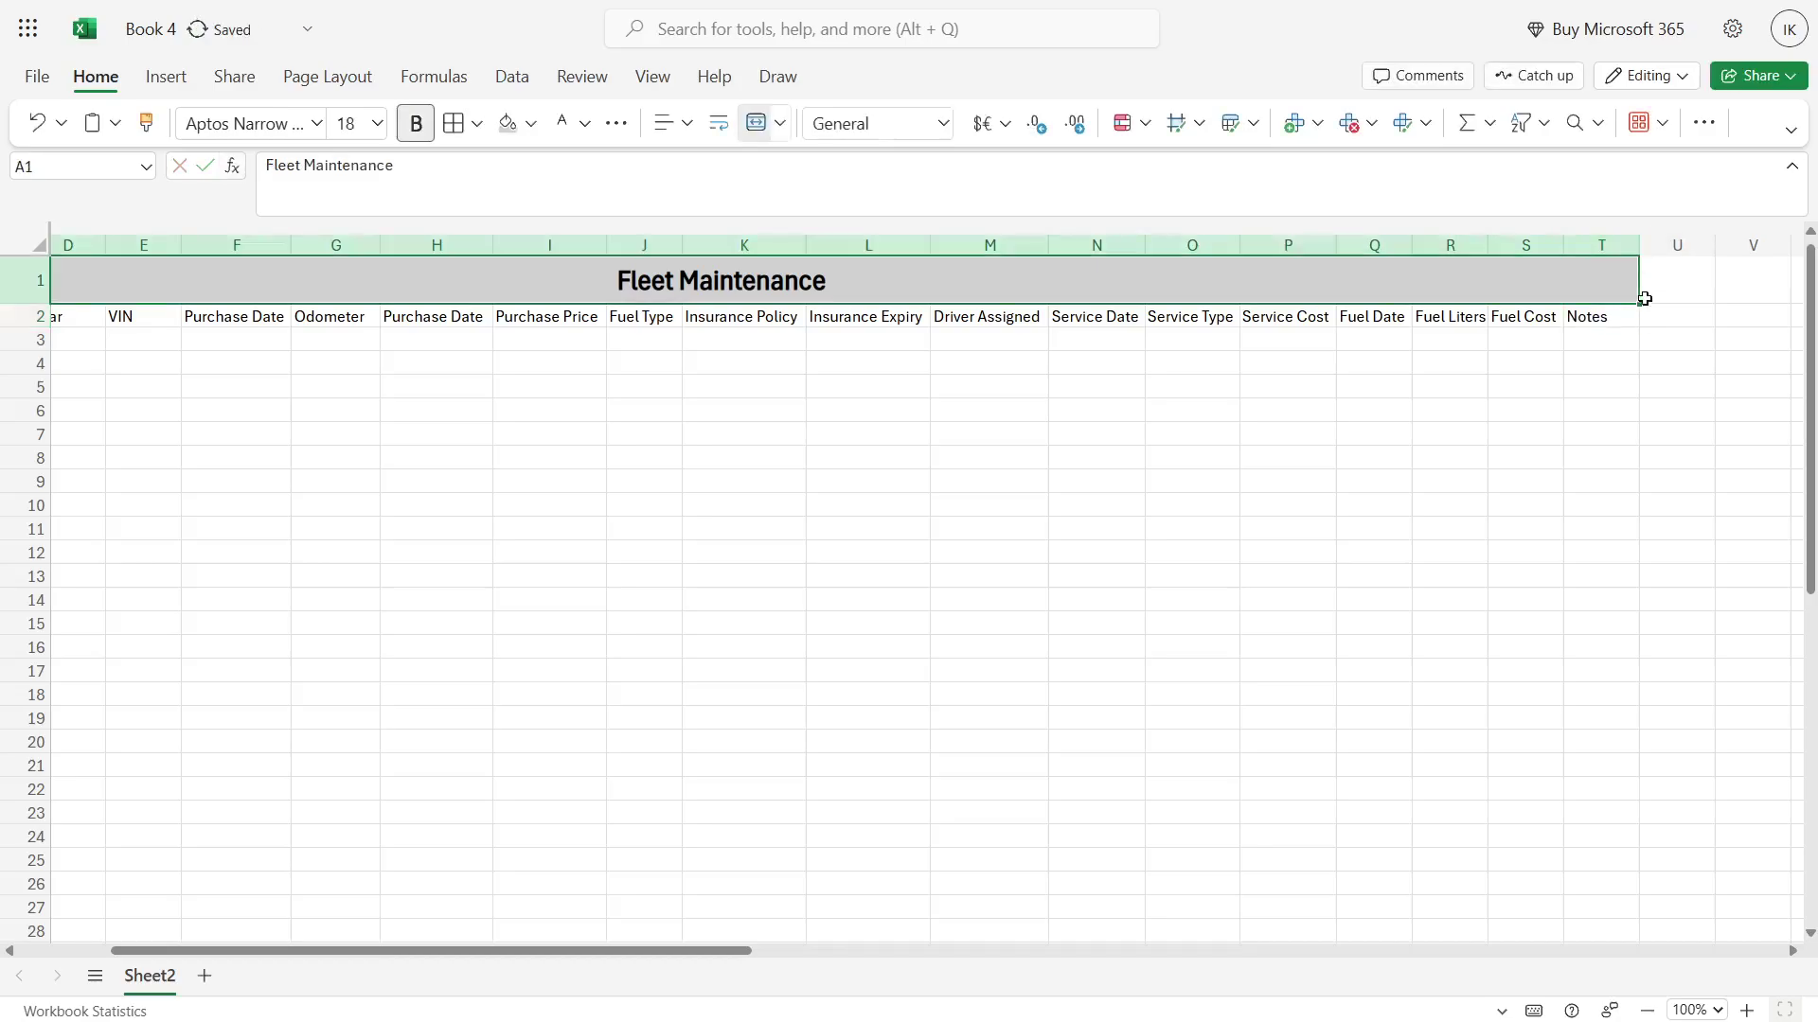
pyautogui.click(1636, 359)
pyautogui.moveTo(1639, 244); pyautogui.dragTo(1789, 244)
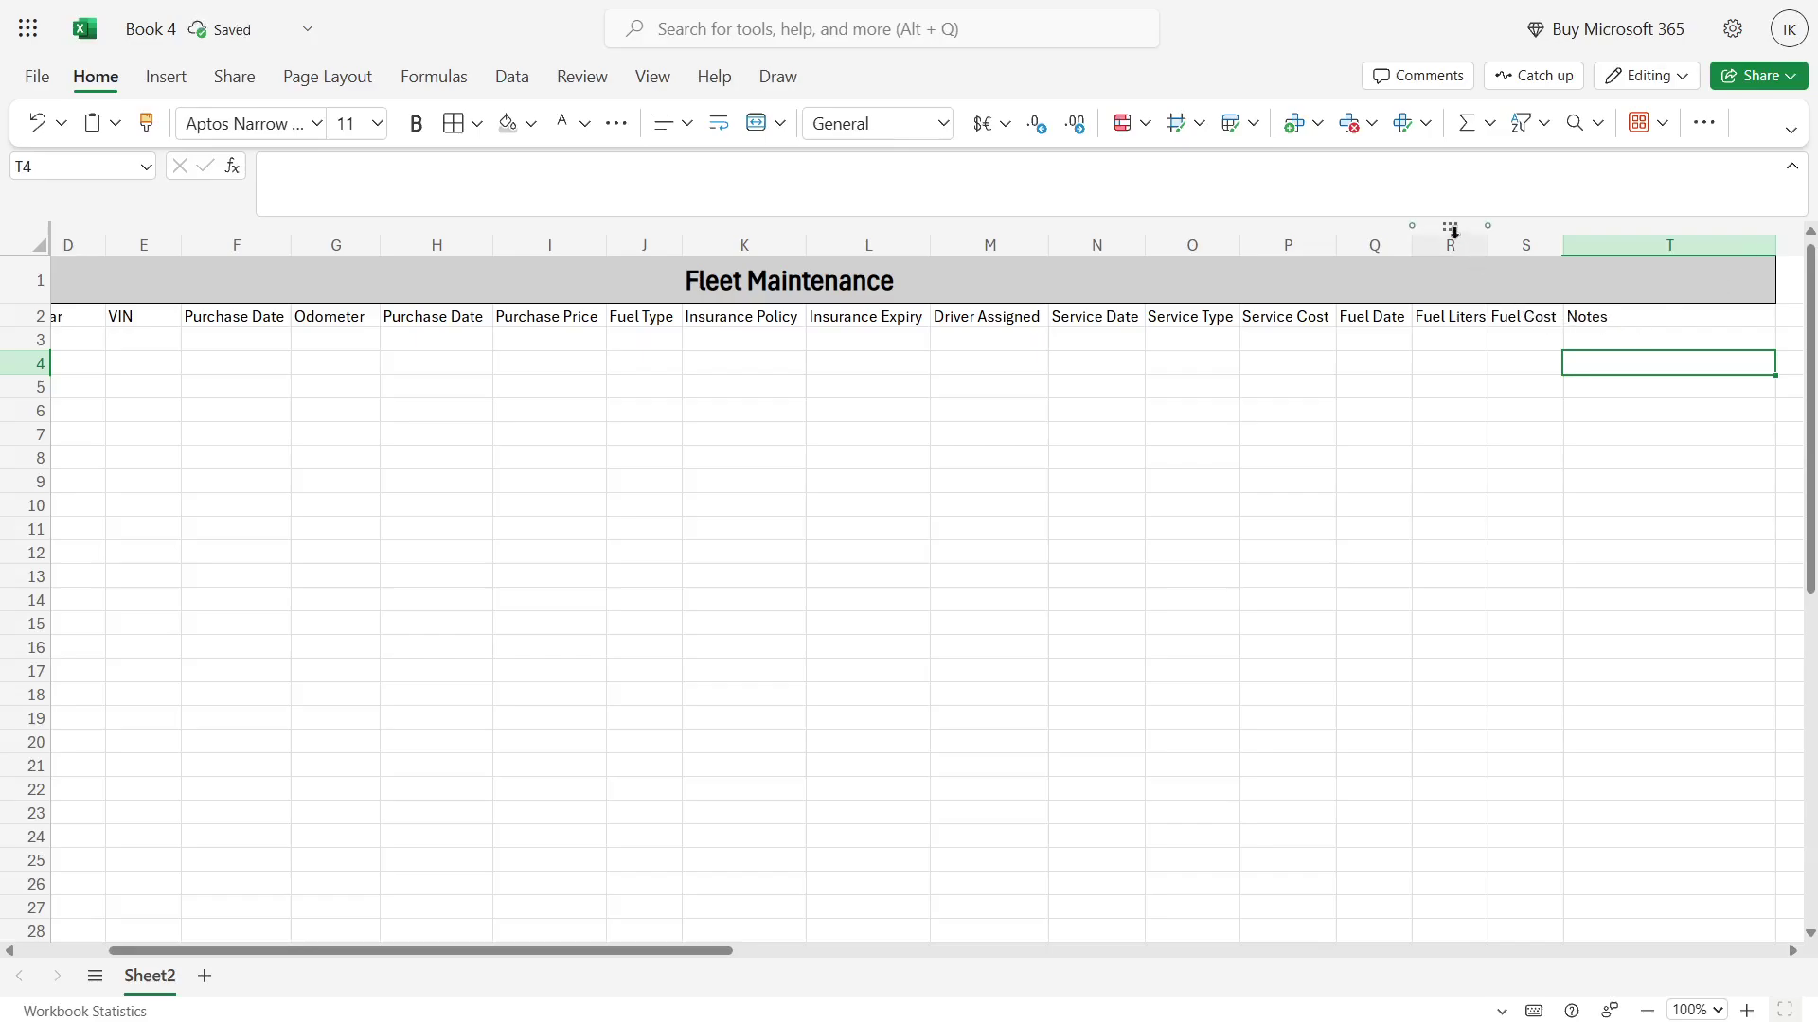
# Step: Apply the Number format to the Fuel Liters and Fuel Cost columns R and S
pyautogui.click(1452, 241)
pyautogui.keyDown('shift'); pyautogui.click(1525, 245); pyautogui.keyUp('shift')
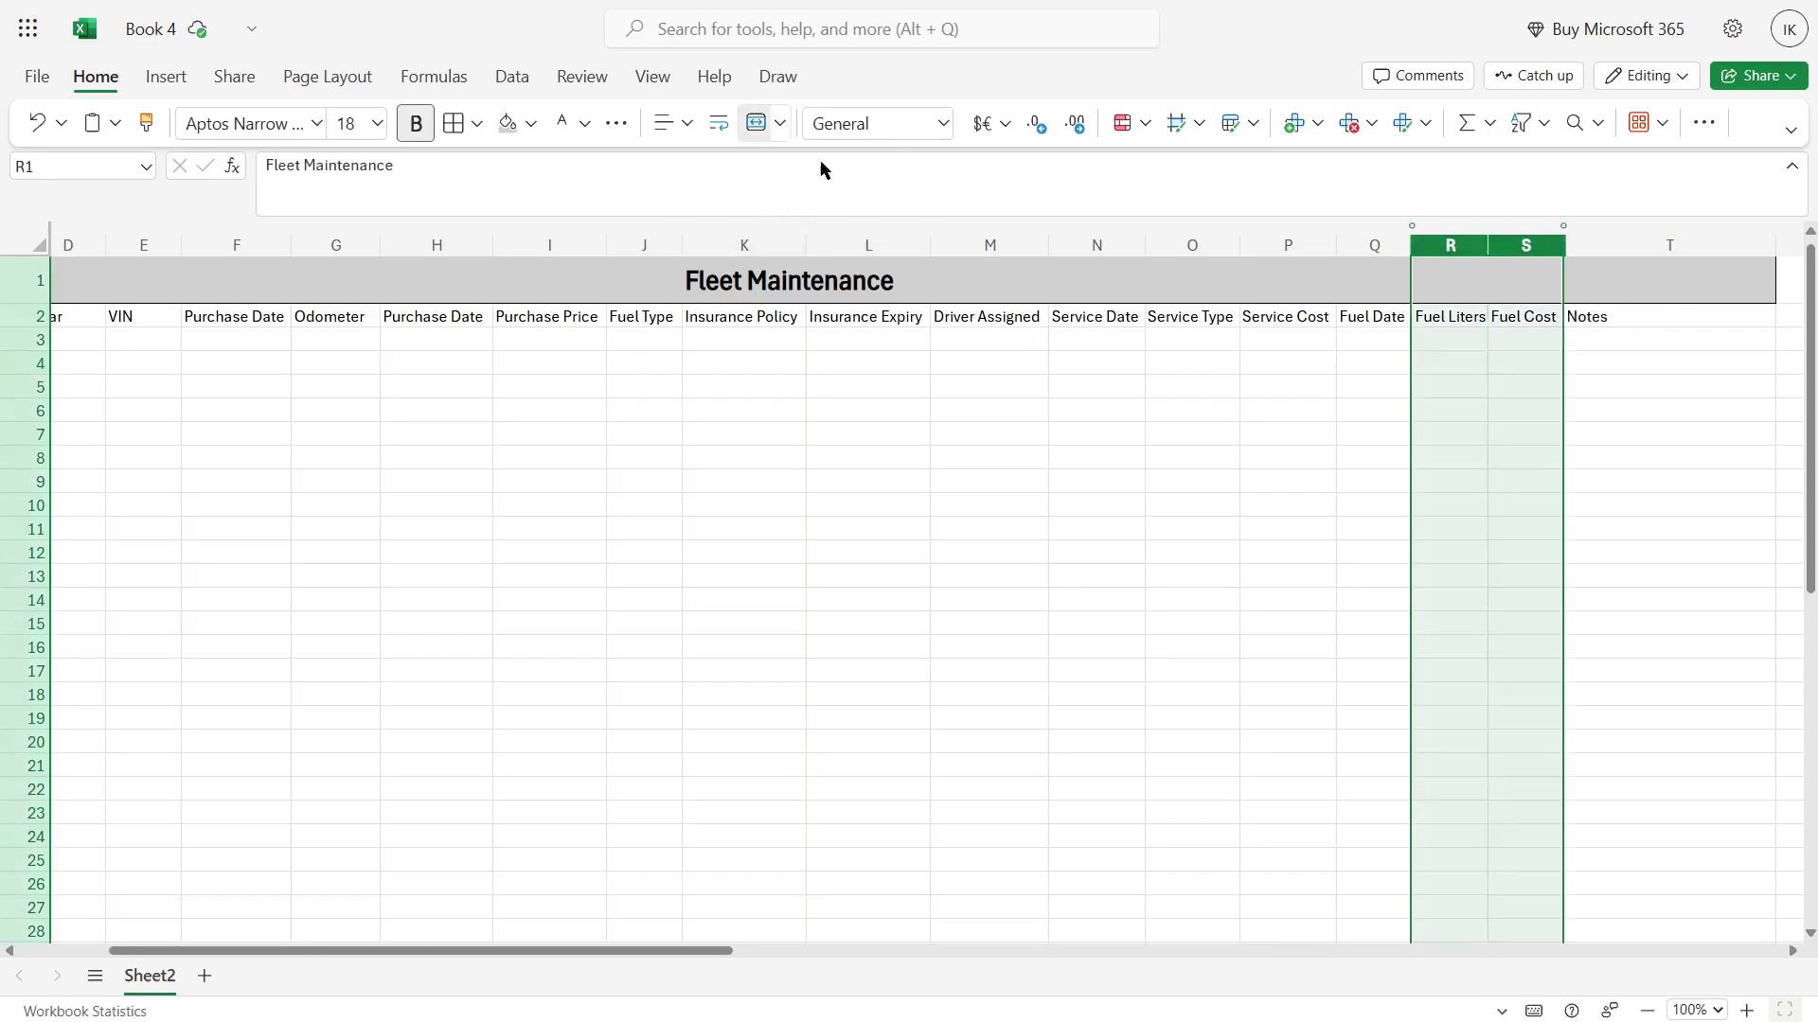
pyautogui.click(944, 124)
pyautogui.click(912, 198)
pyautogui.click(1289, 367)
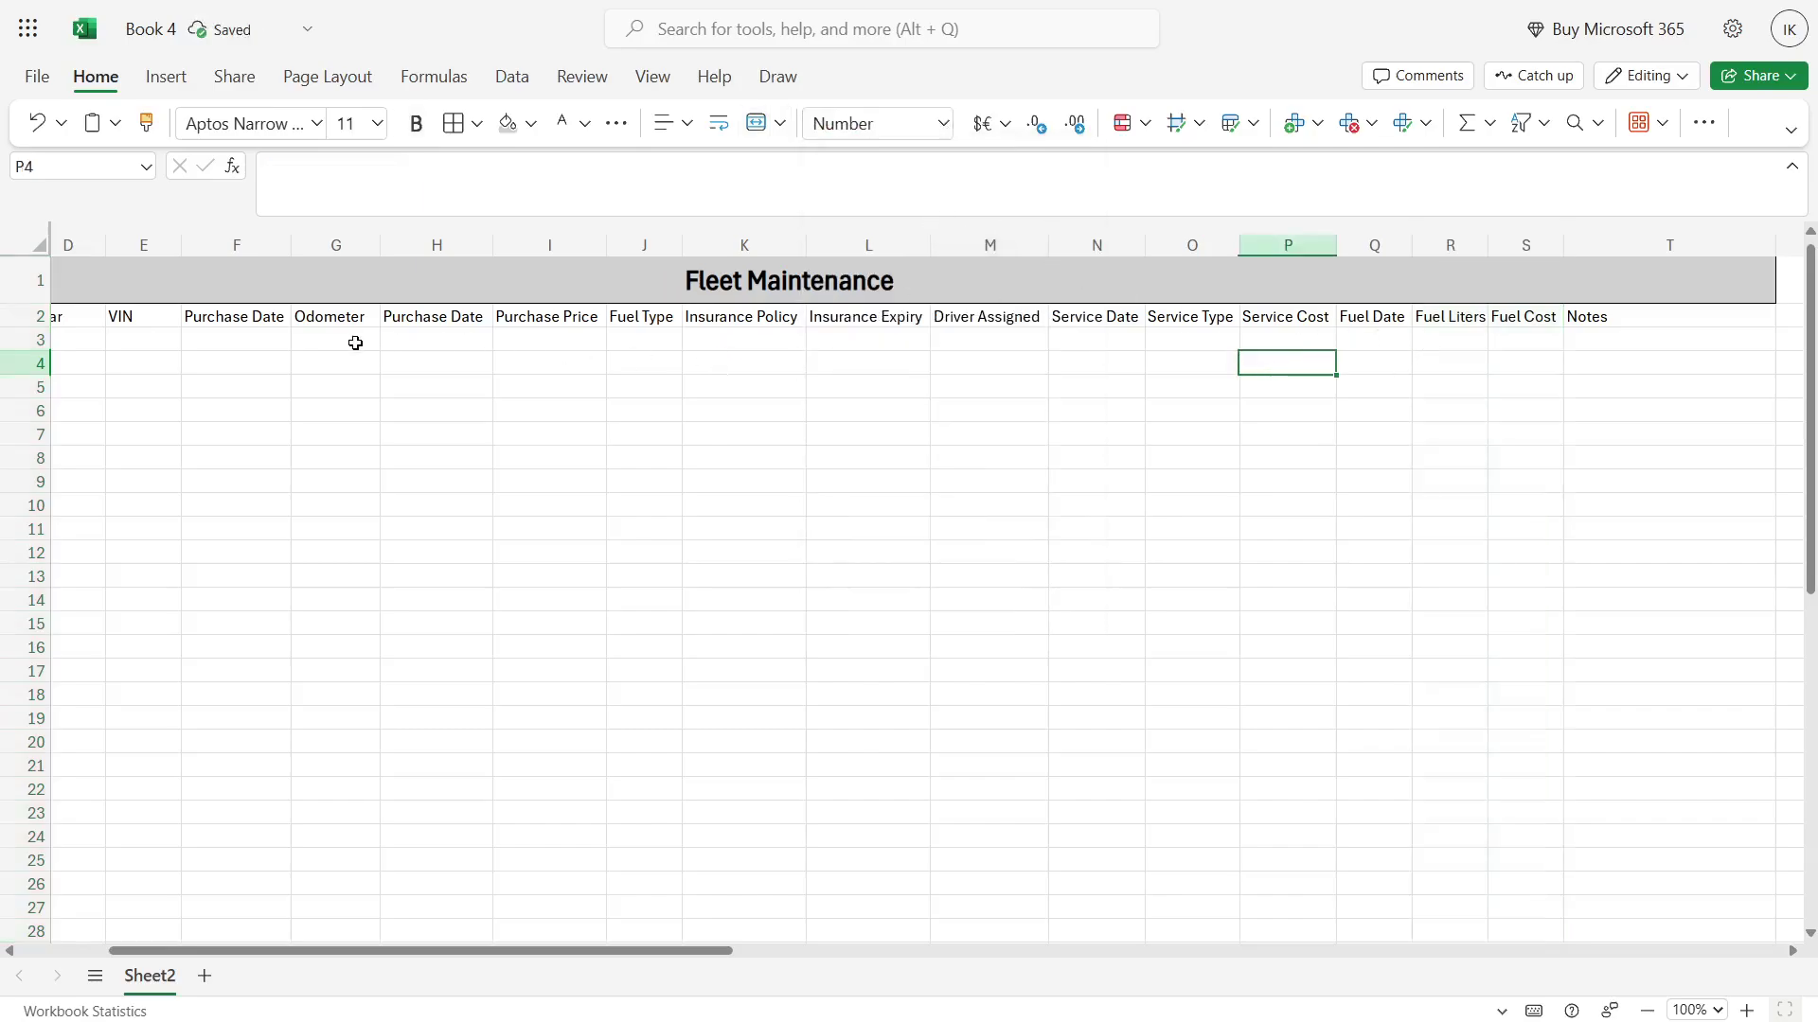
# Step: Zoom out to 90% and apply All Borders to every cell in A2:T24
pyautogui.click(1648, 1011)
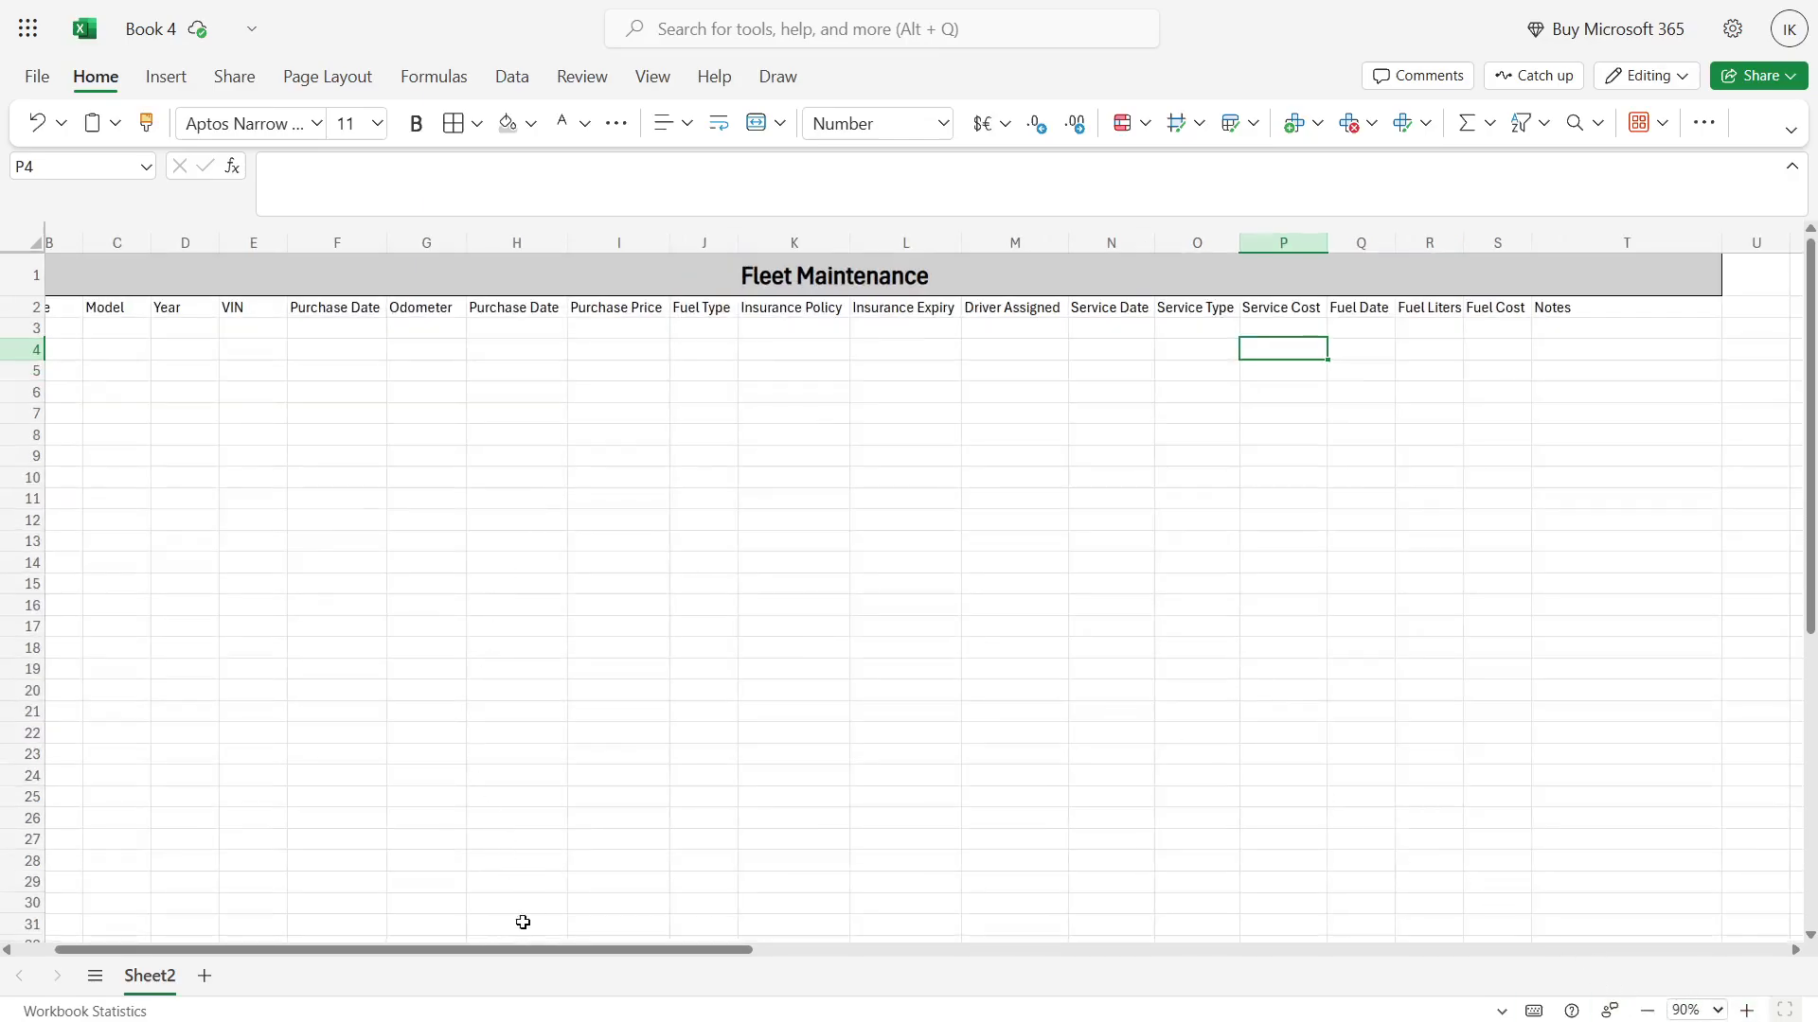
pyautogui.moveTo(516, 951); pyautogui.dragTo(456, 952)
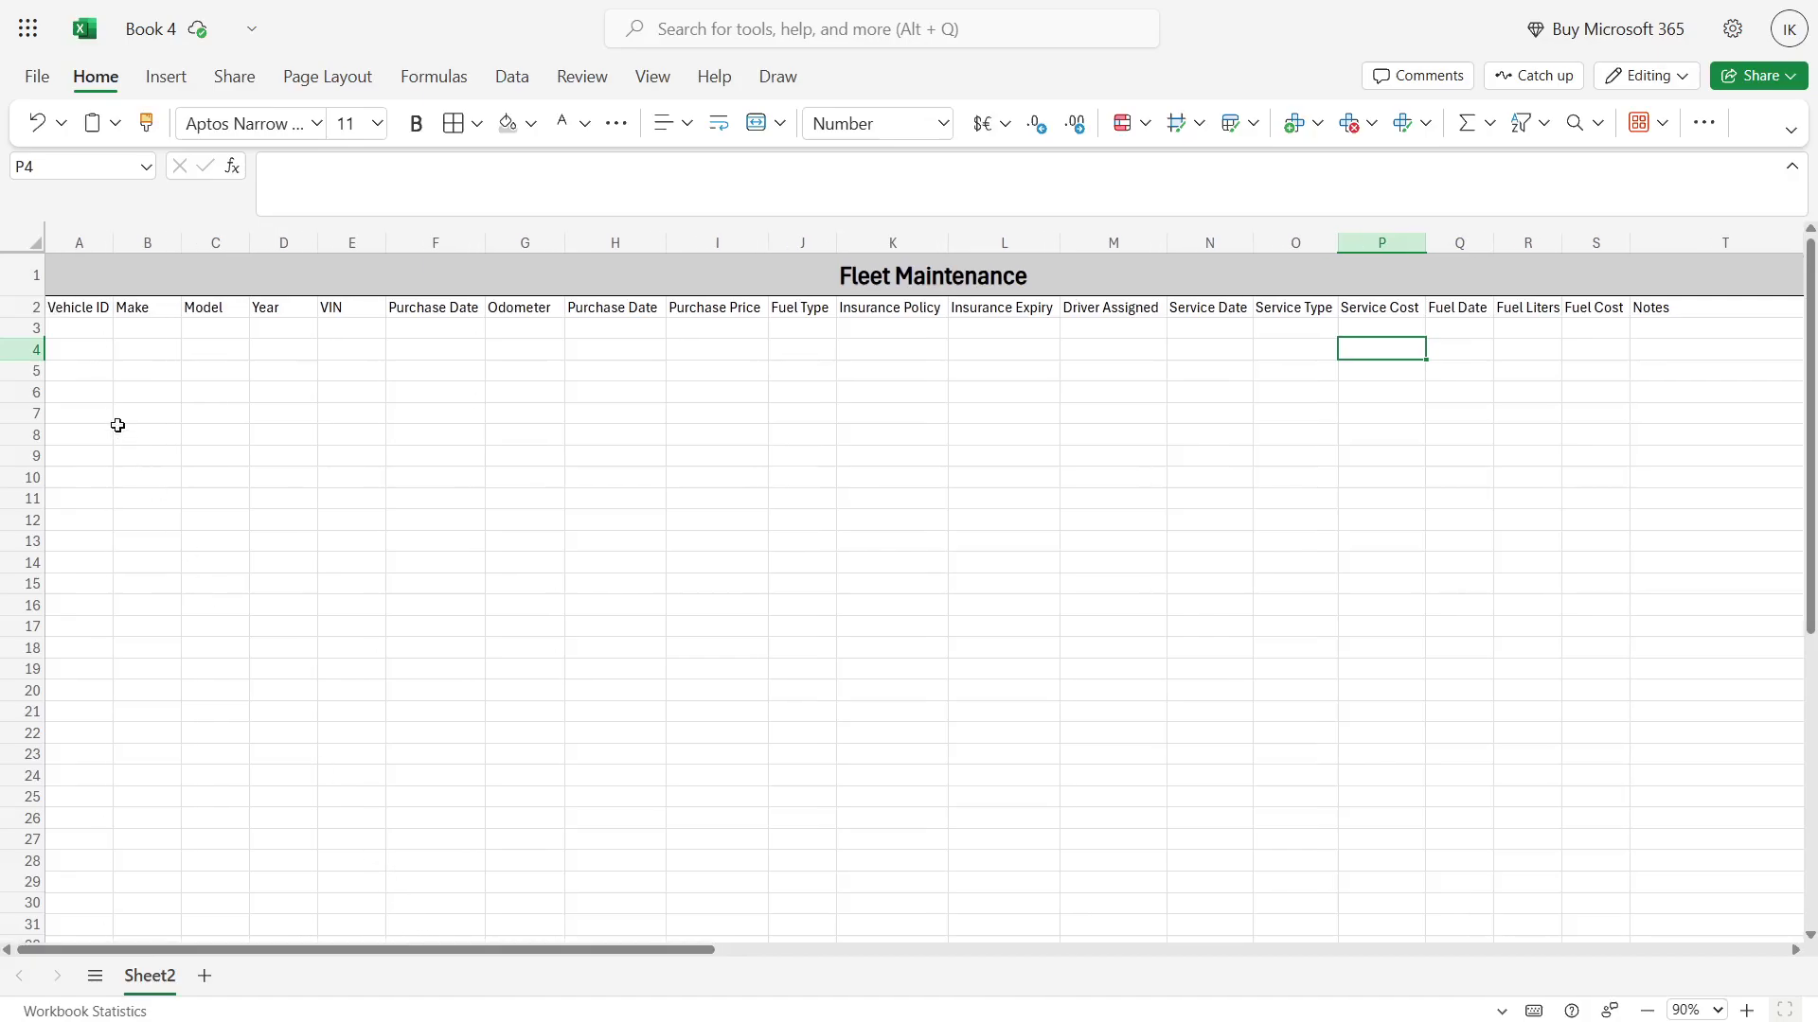
pyautogui.moveTo(93, 310); pyautogui.dragTo(1666, 307)
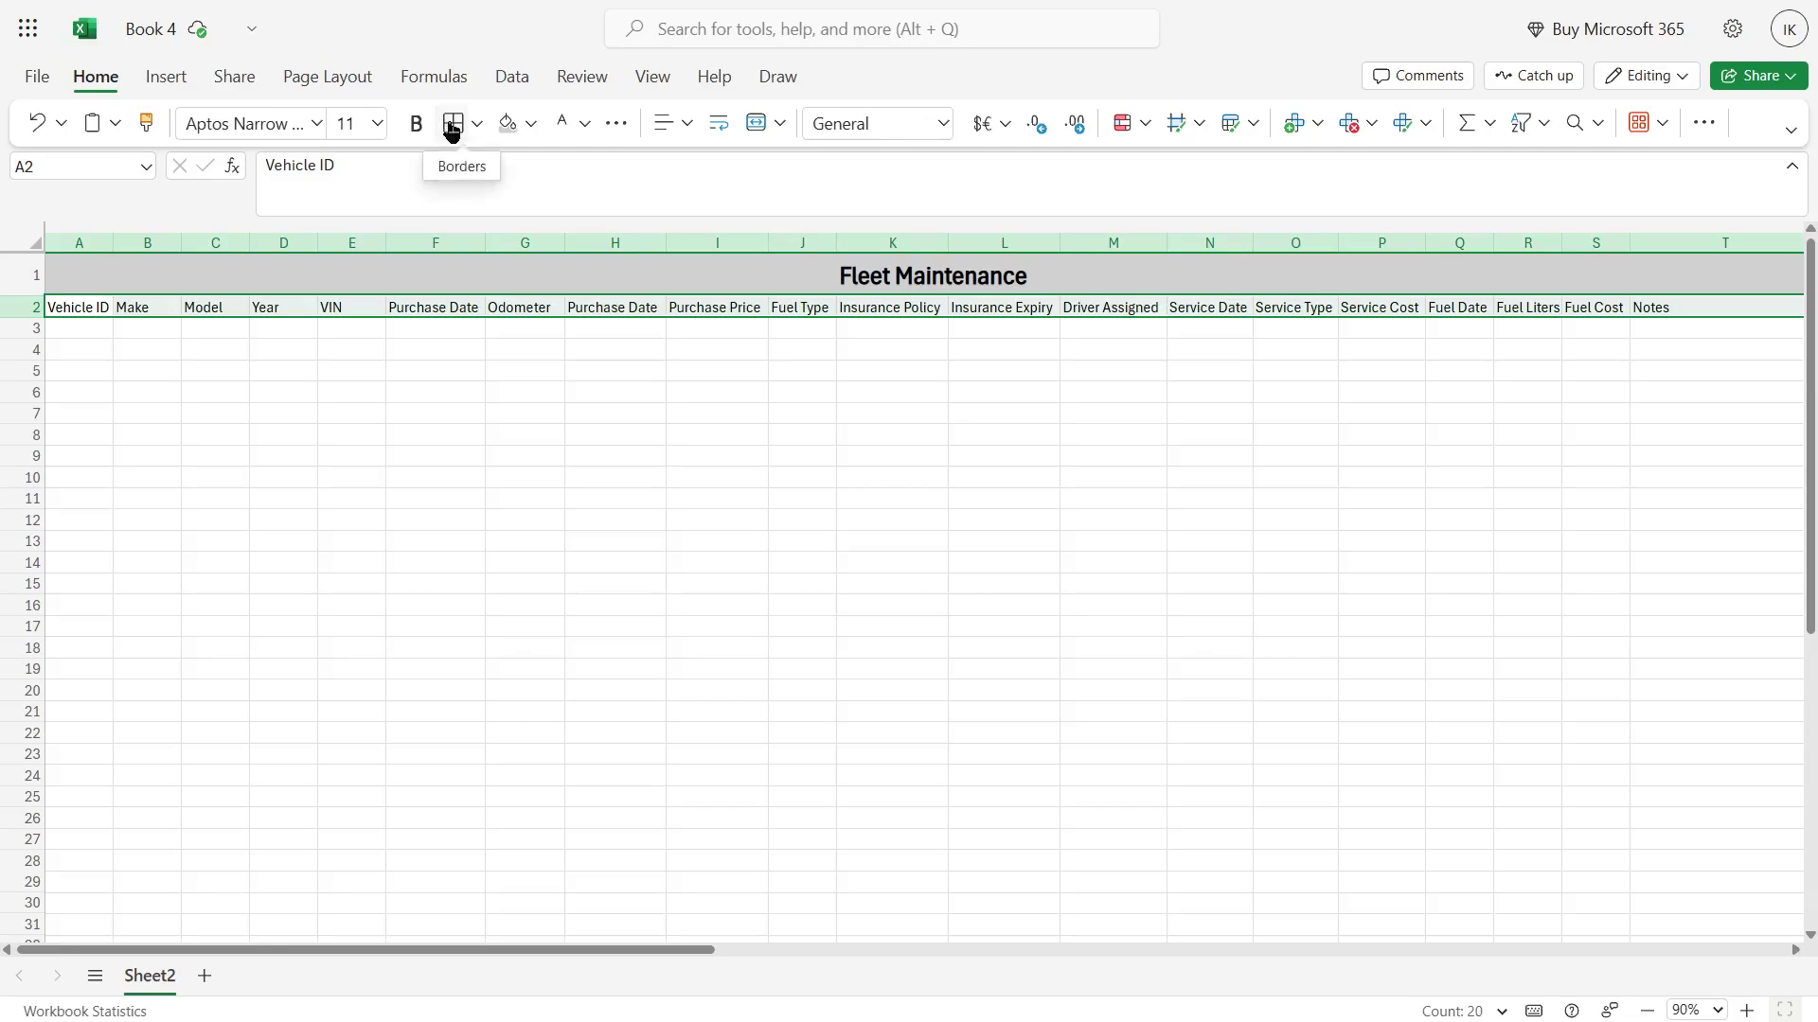
pyautogui.moveTo(81, 313); pyautogui.dragTo(1704, 779)
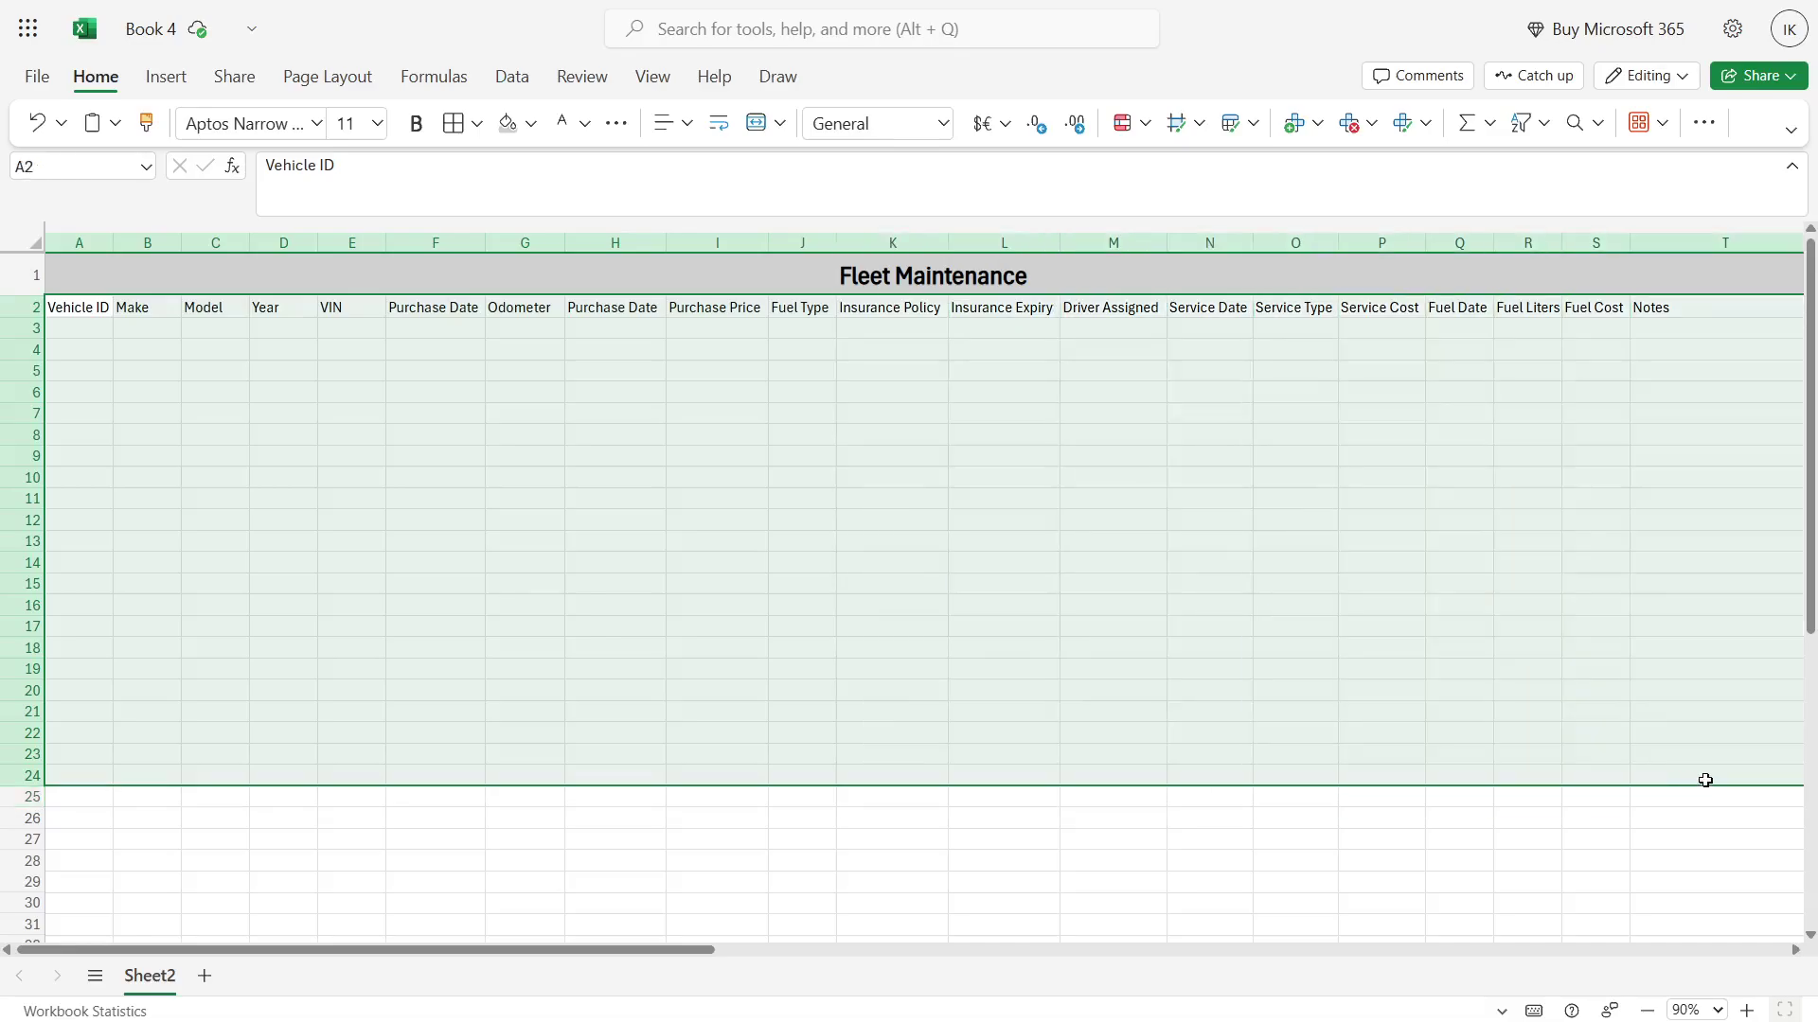
pyautogui.click(452, 127)
pyautogui.click(376, 349)
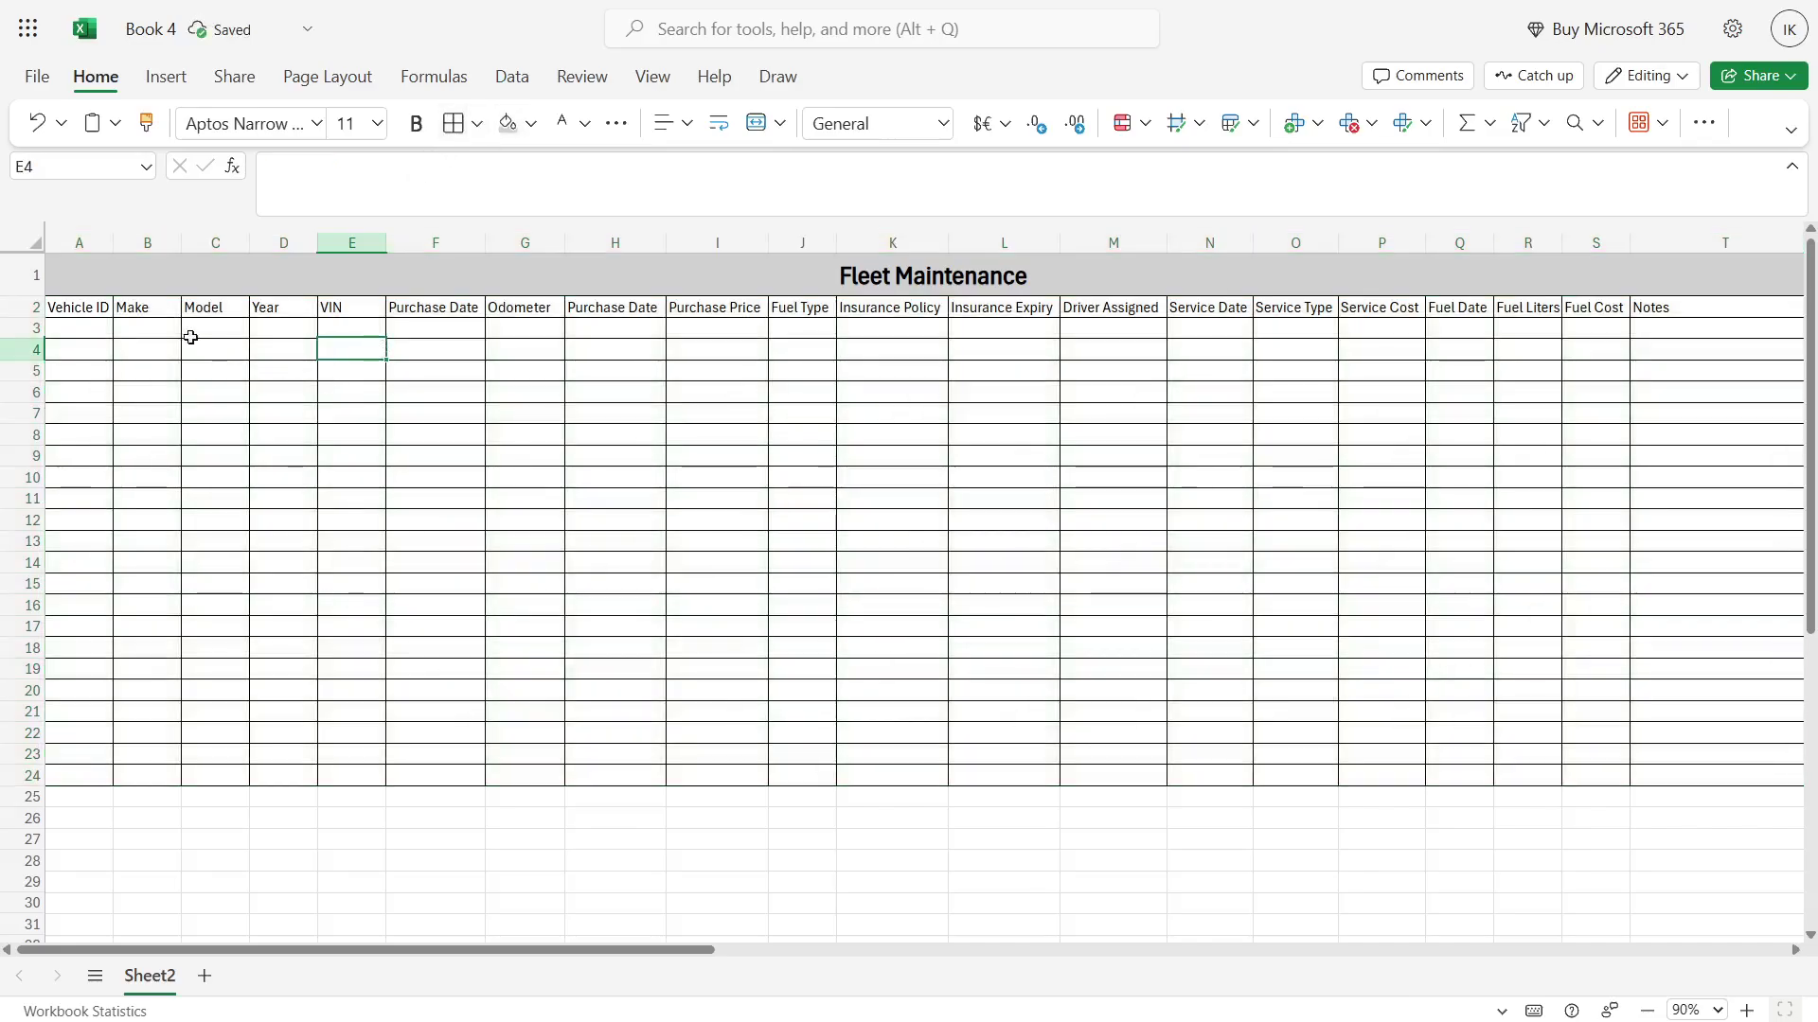
pyautogui.moveTo(81, 307); pyautogui.dragTo(1652, 310)
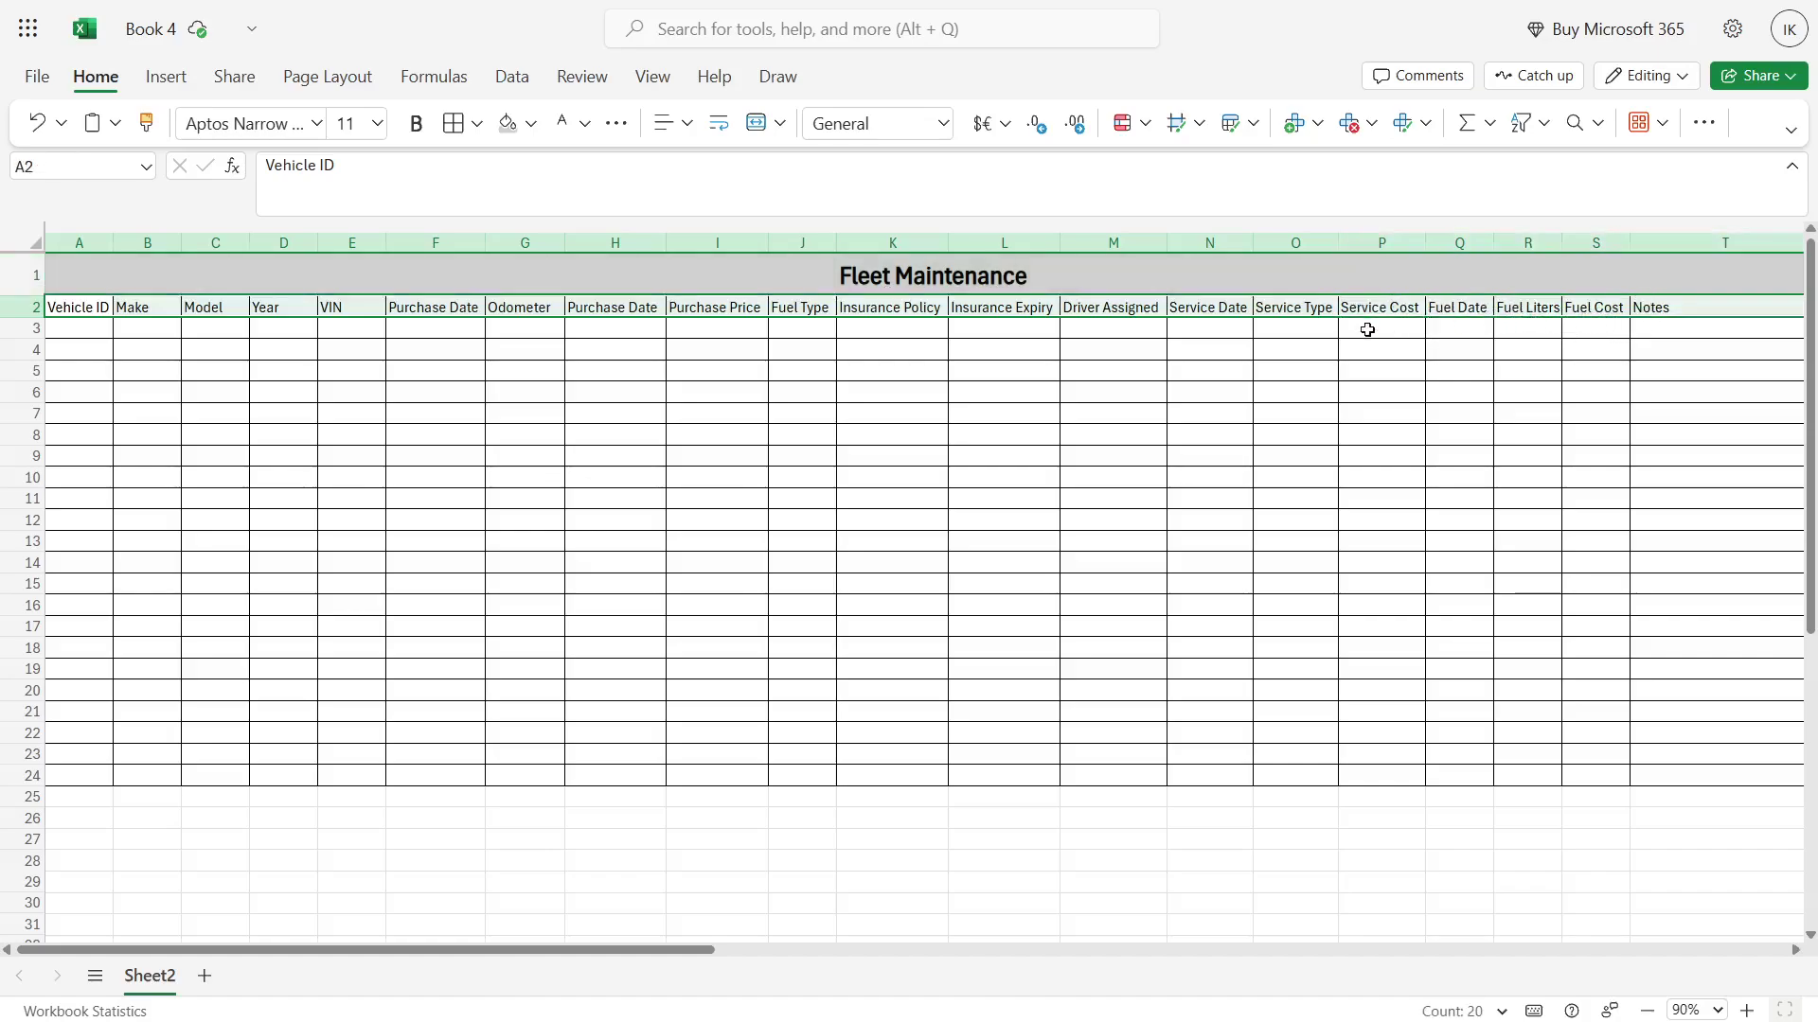
# Step: Make the A2:T2 headers bold in Browallia New at size 12
pyautogui.hotkey('ctrl', 'b')
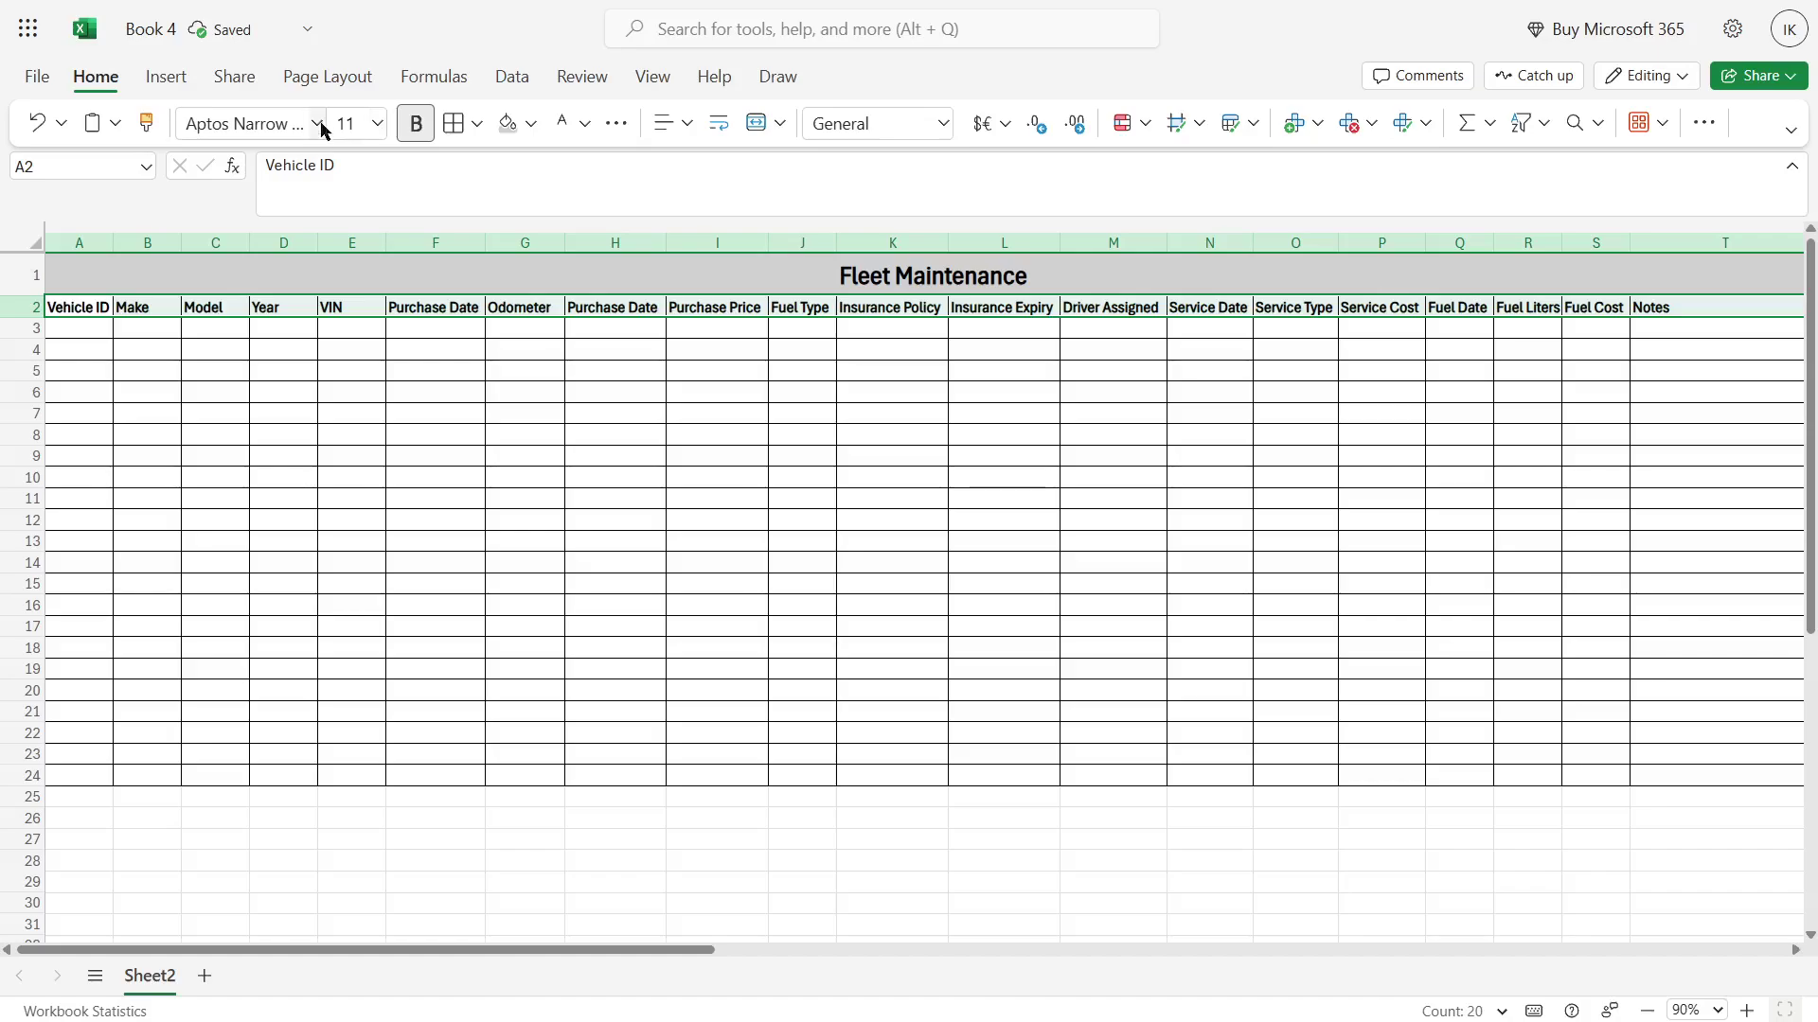
pyautogui.click(319, 124)
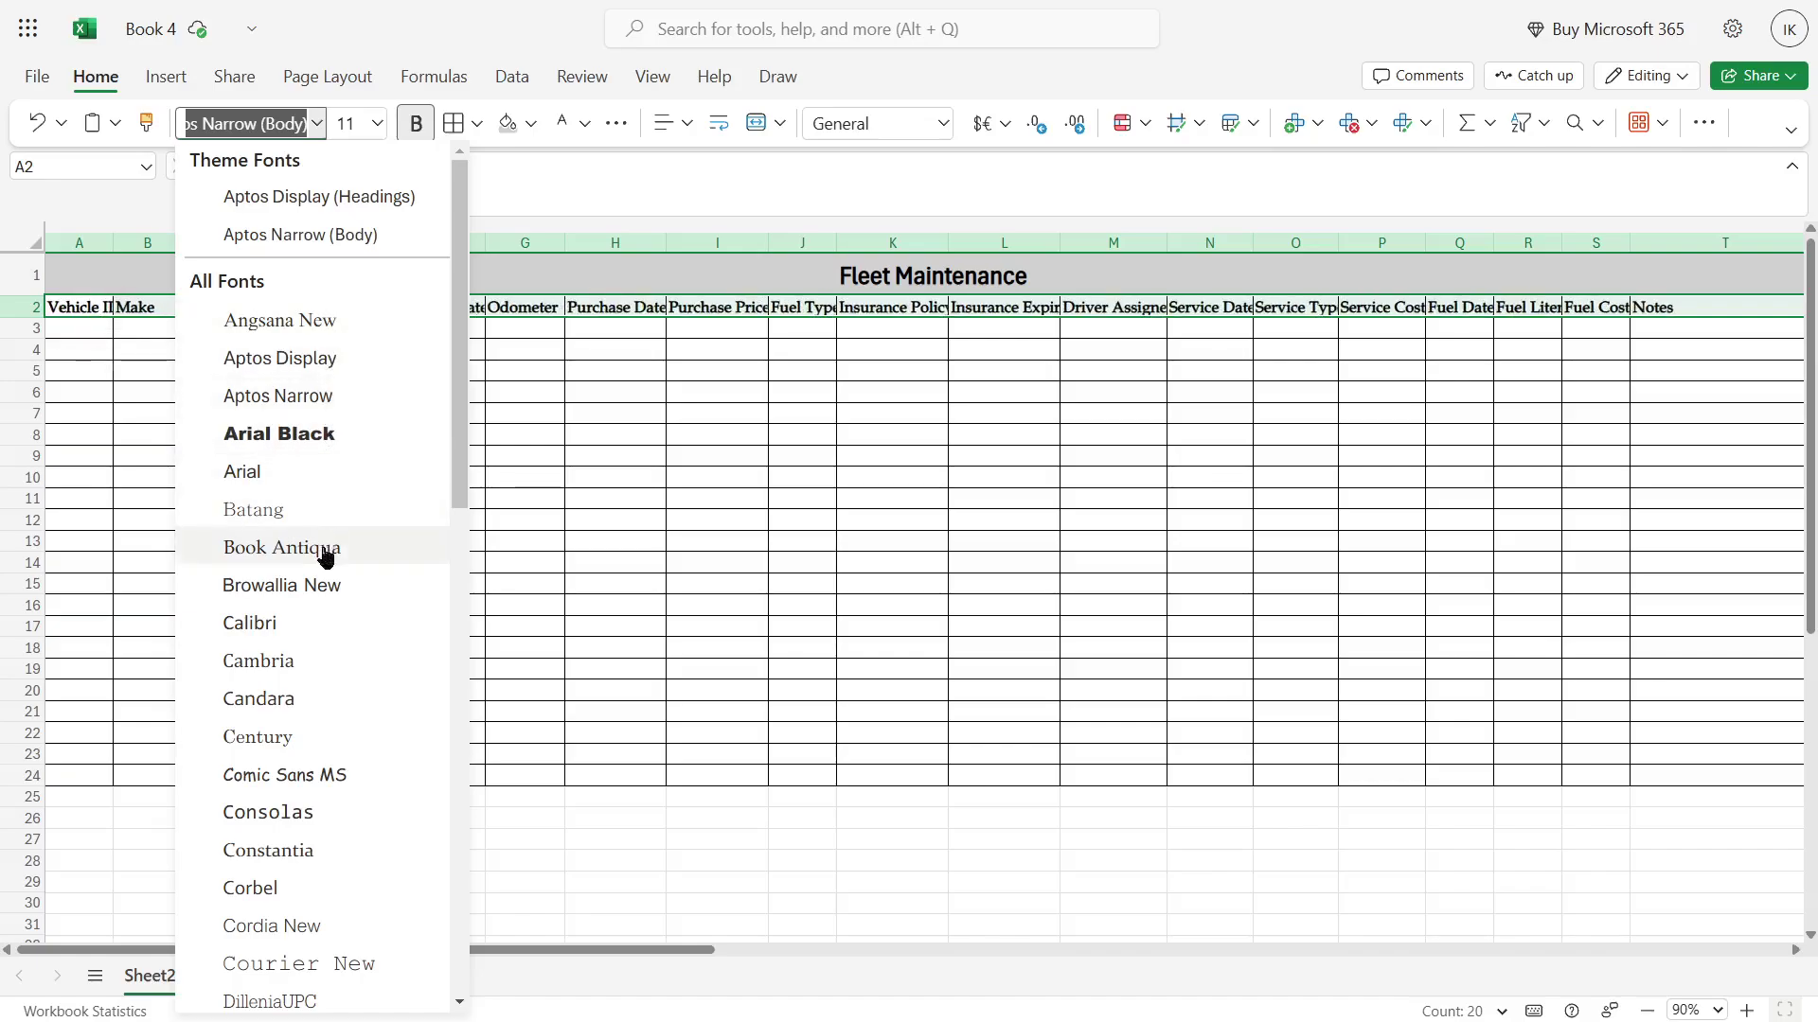
pyautogui.click(315, 587)
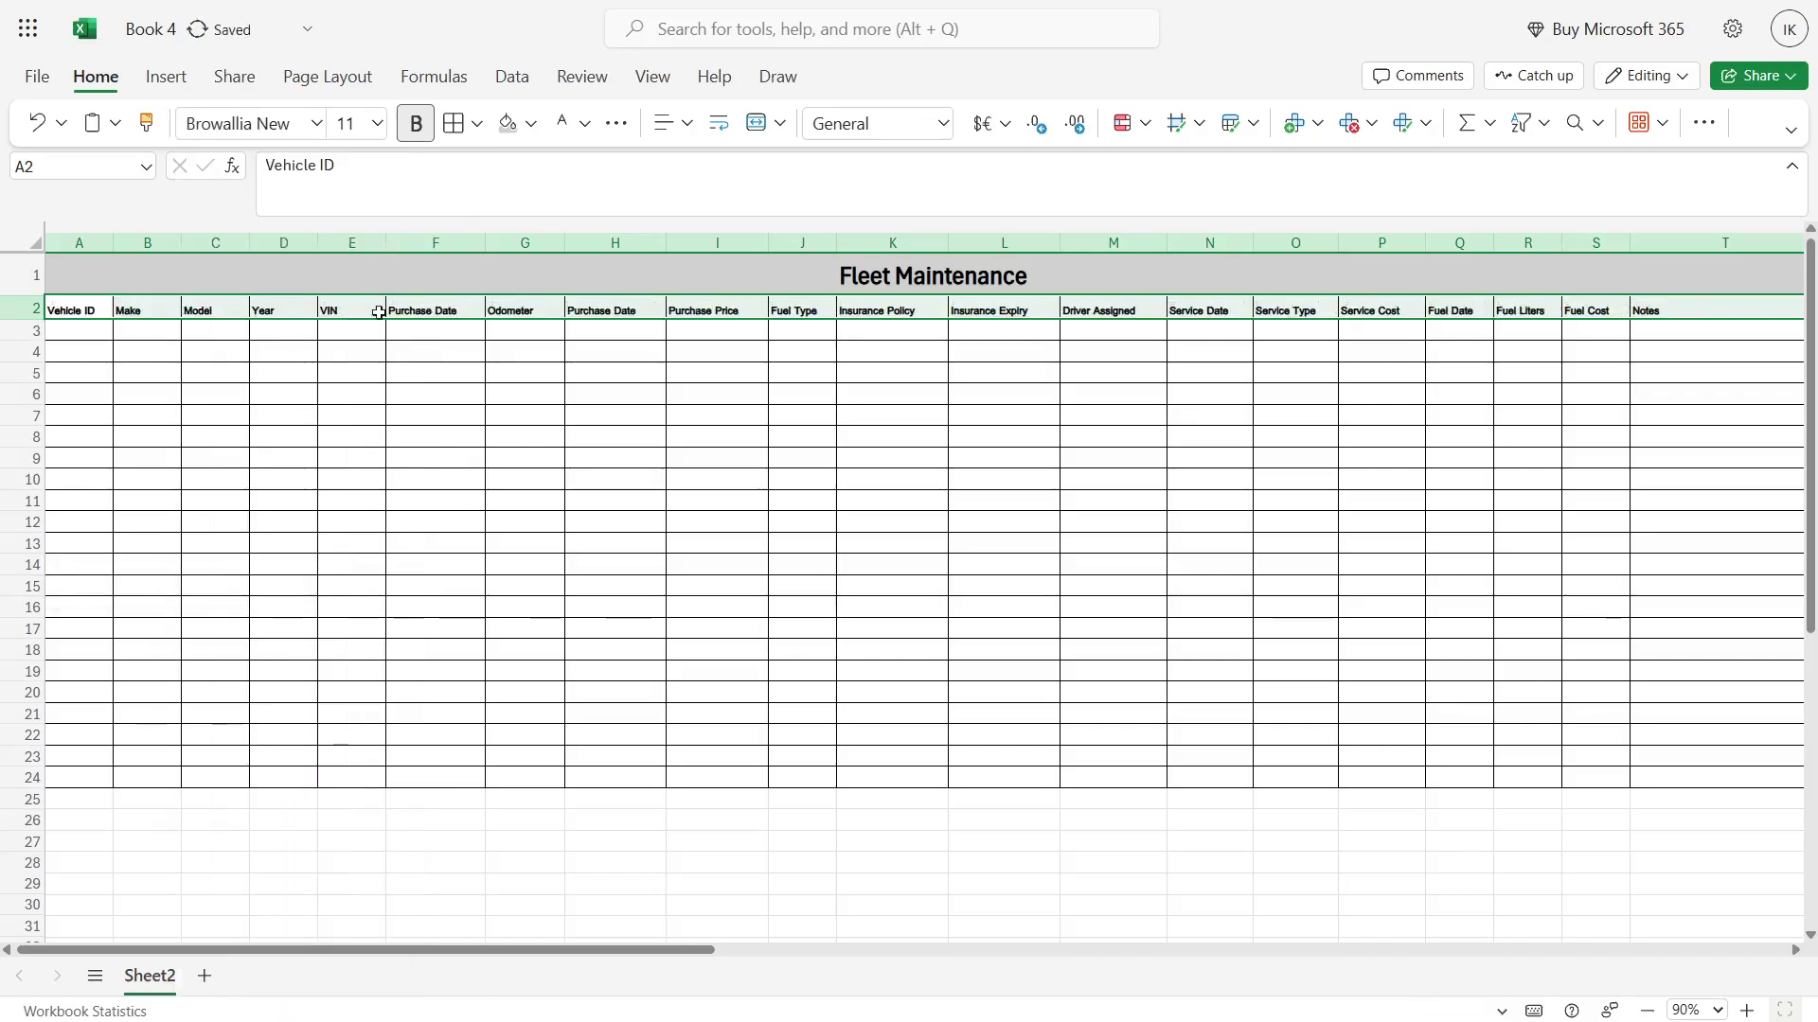
pyautogui.click(376, 123)
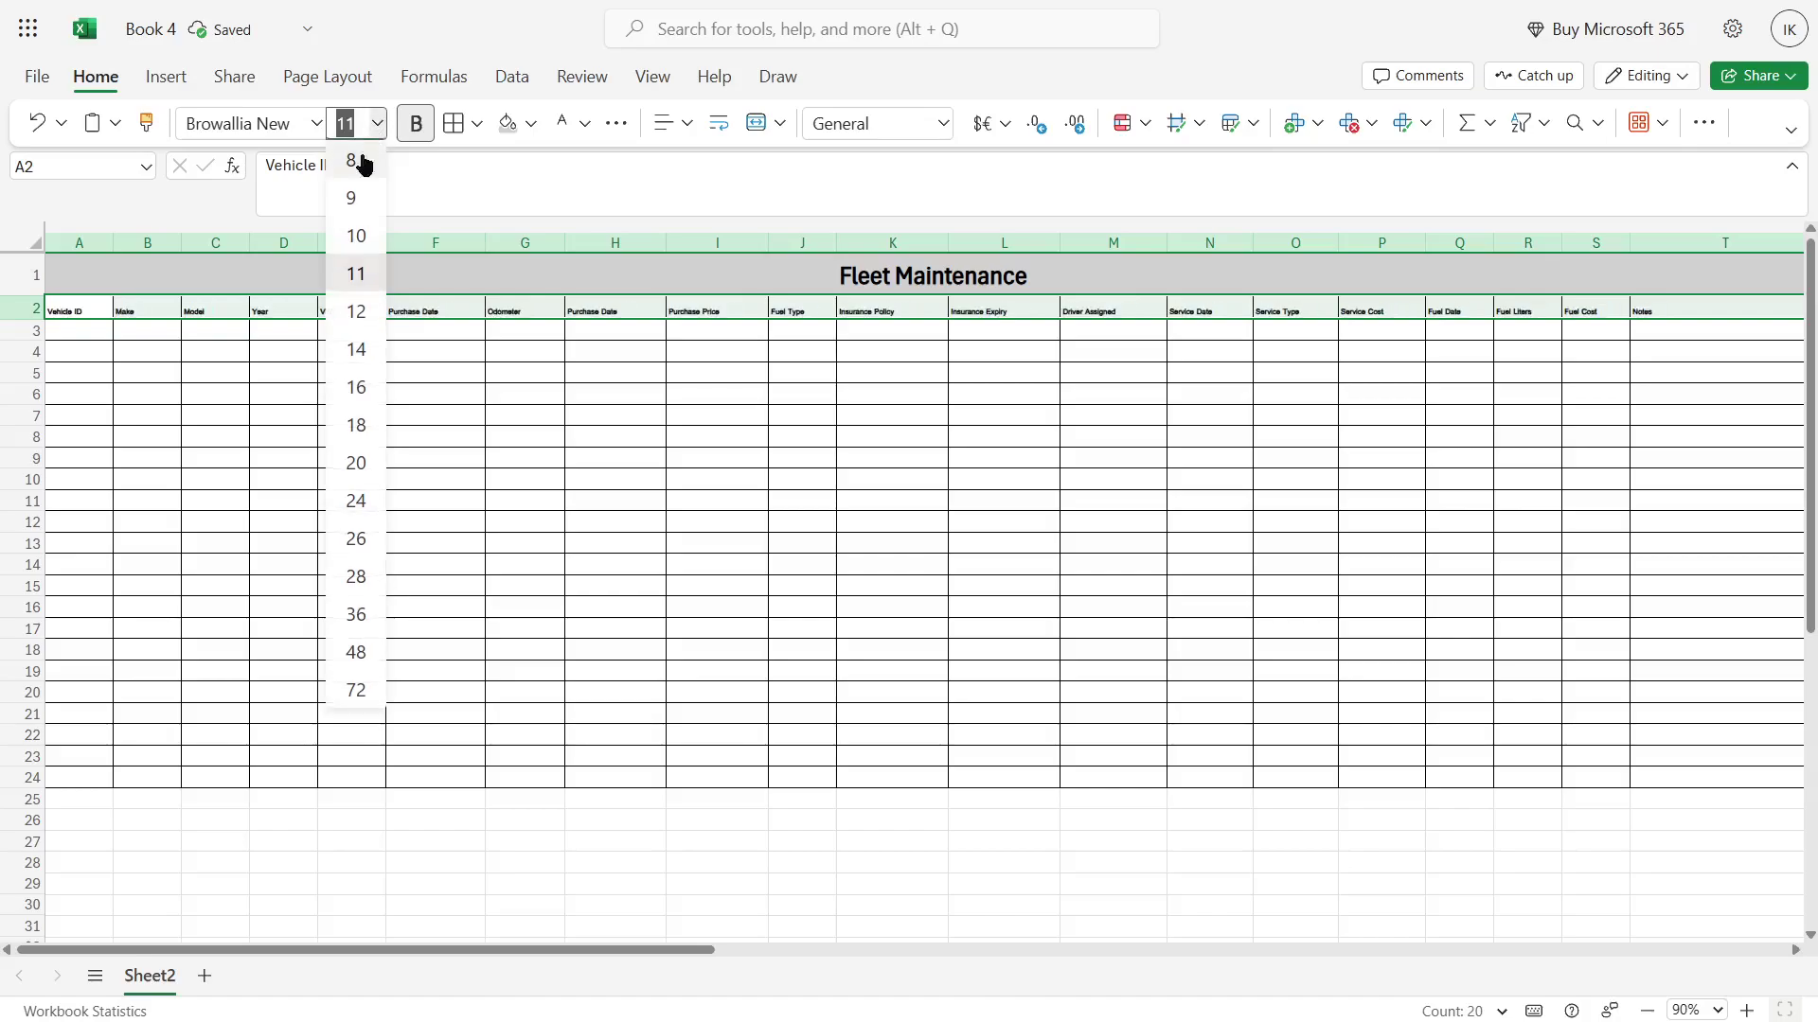
pyautogui.click(356, 322)
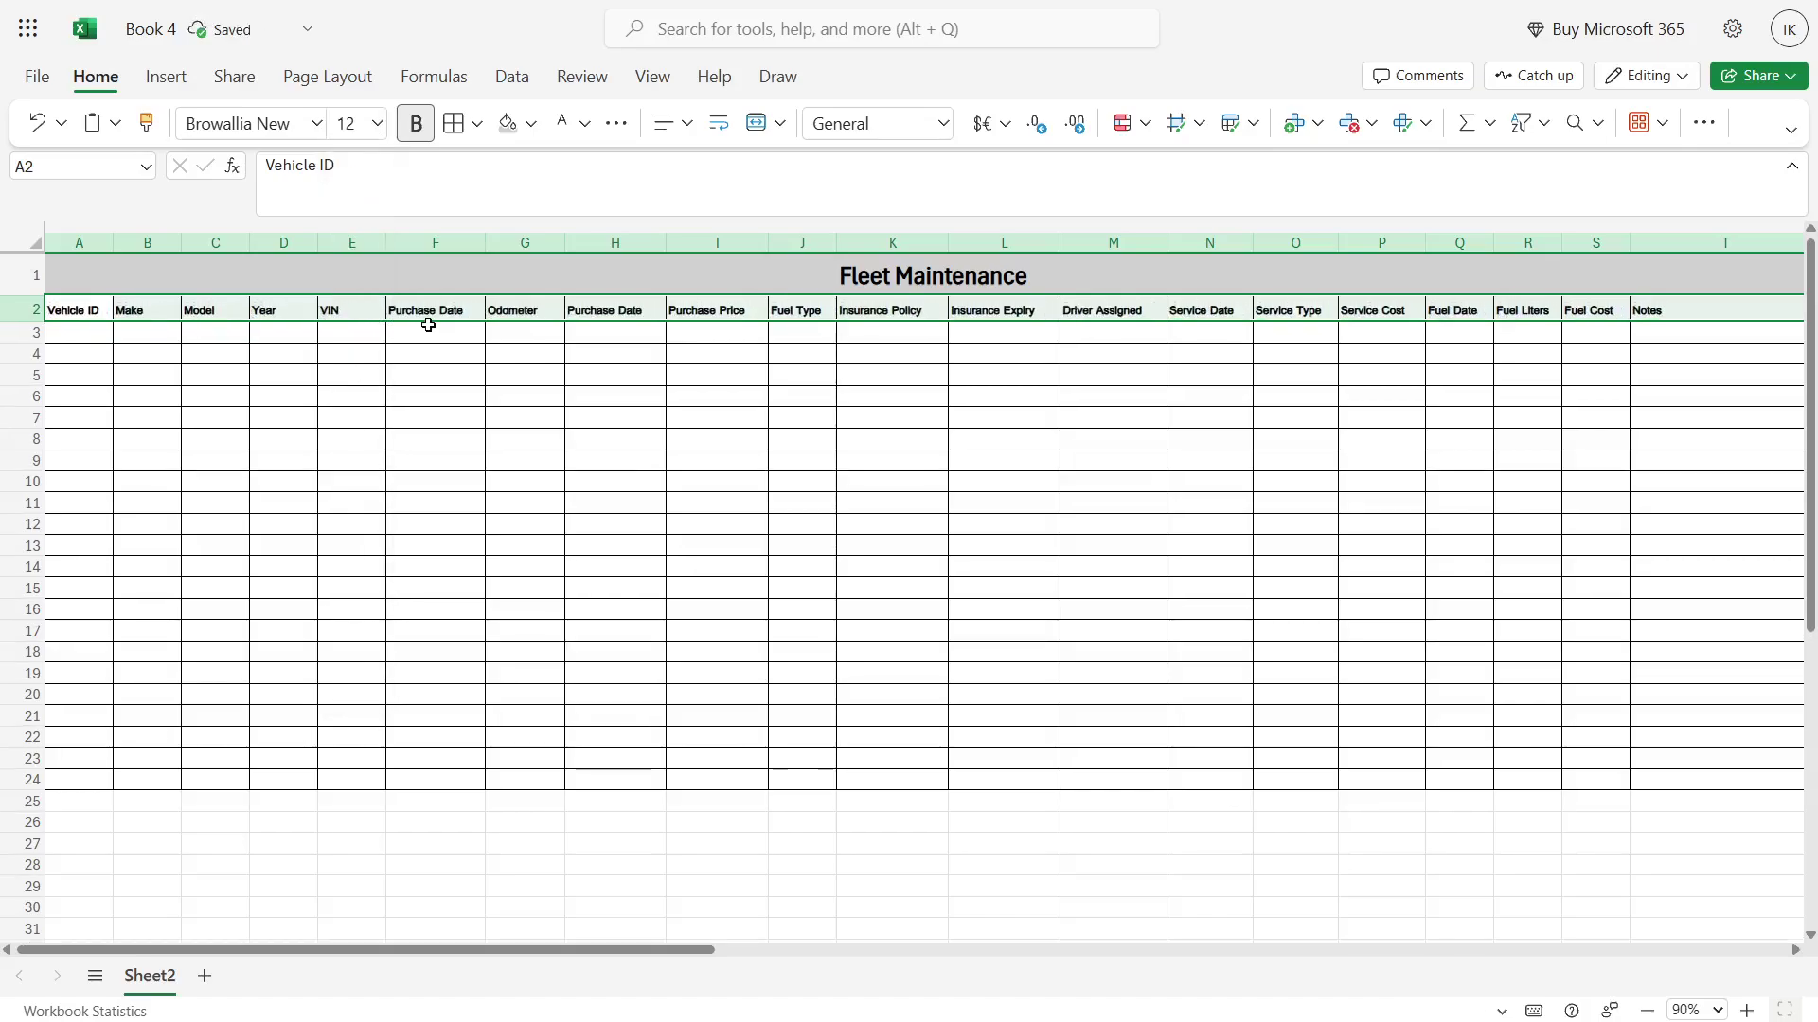
# Step: Center the header text horizontally and vertically in each cell
pyautogui.click(619, 129)
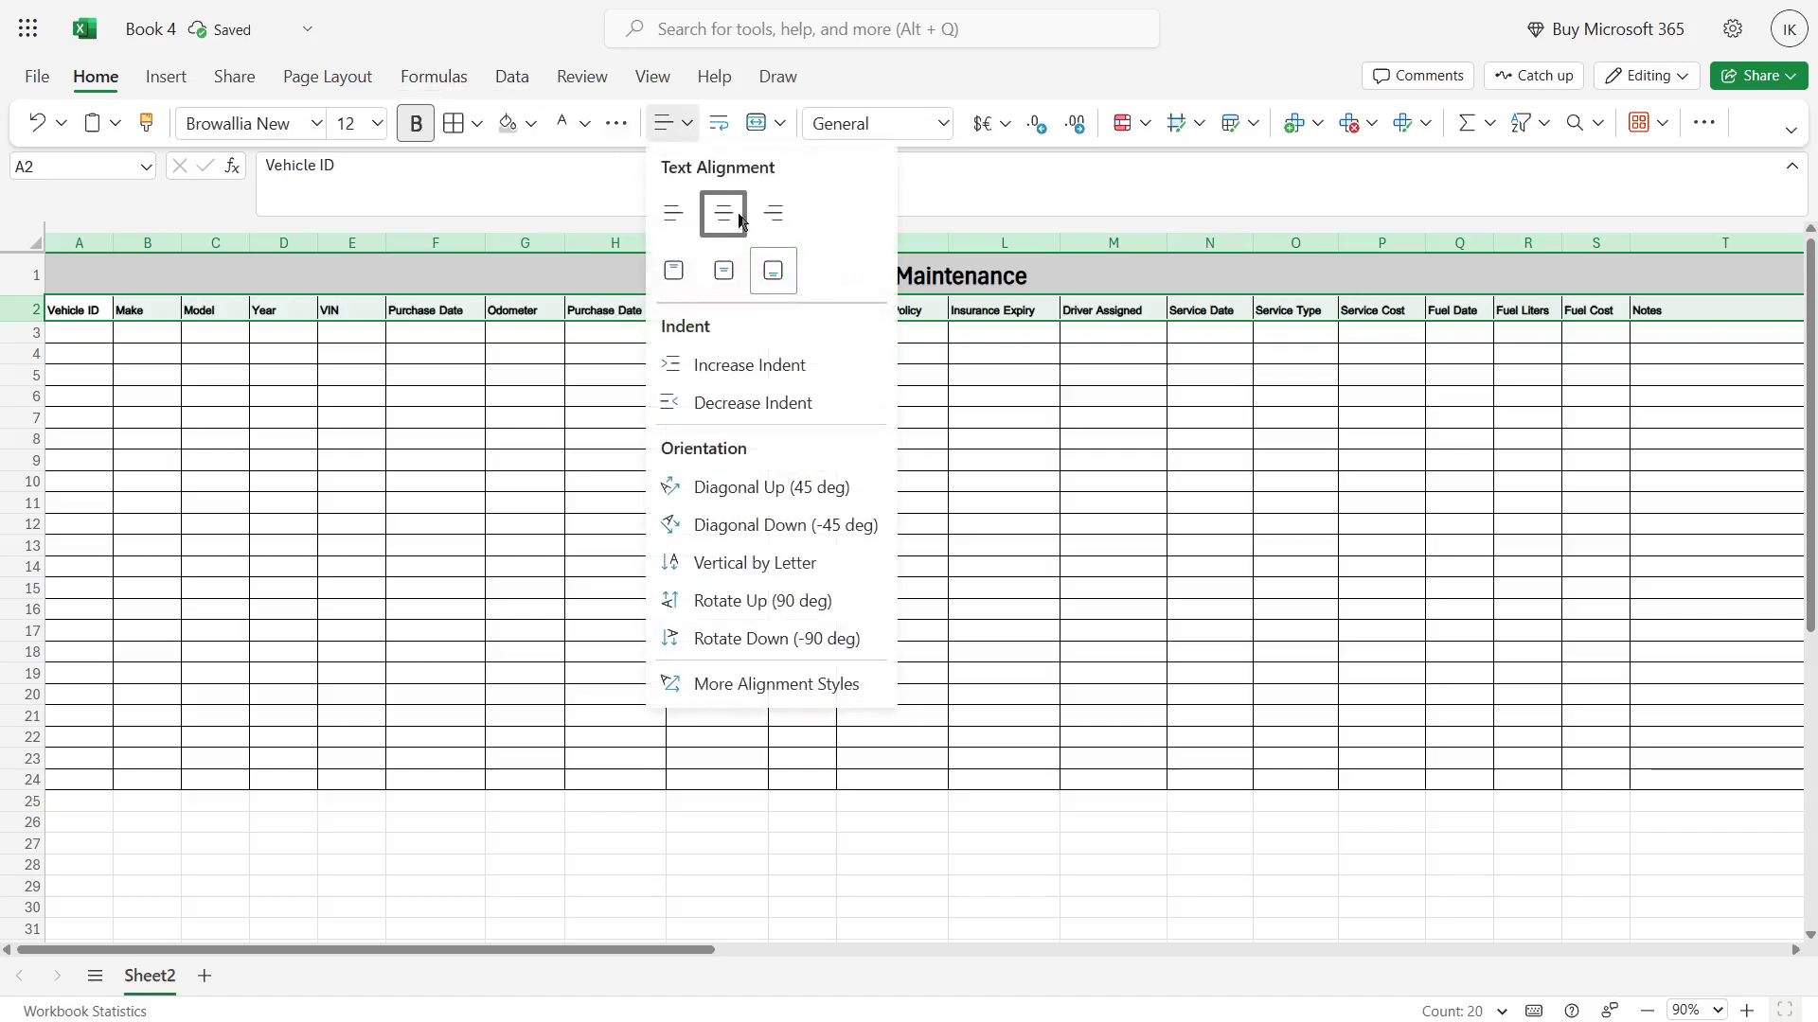
pyautogui.click(723, 212)
pyautogui.click(669, 124)
pyautogui.click(718, 268)
pyautogui.click(580, 309)
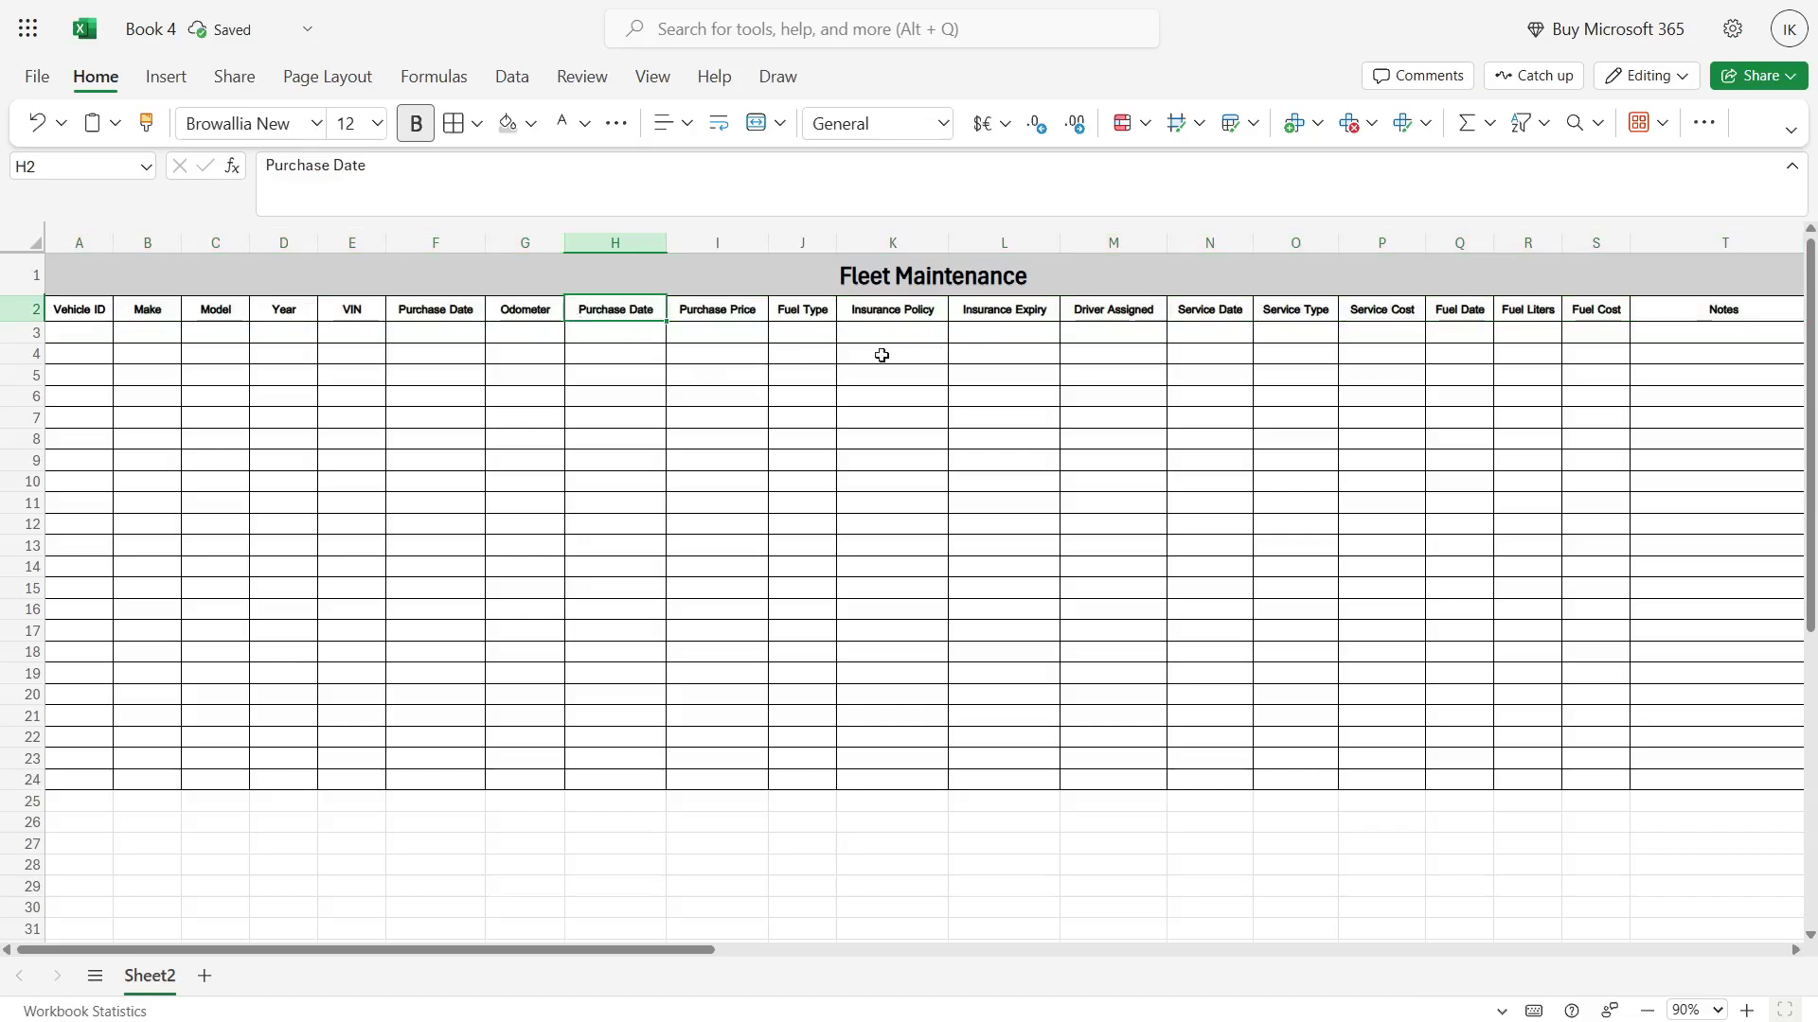
pyautogui.click(56, 343)
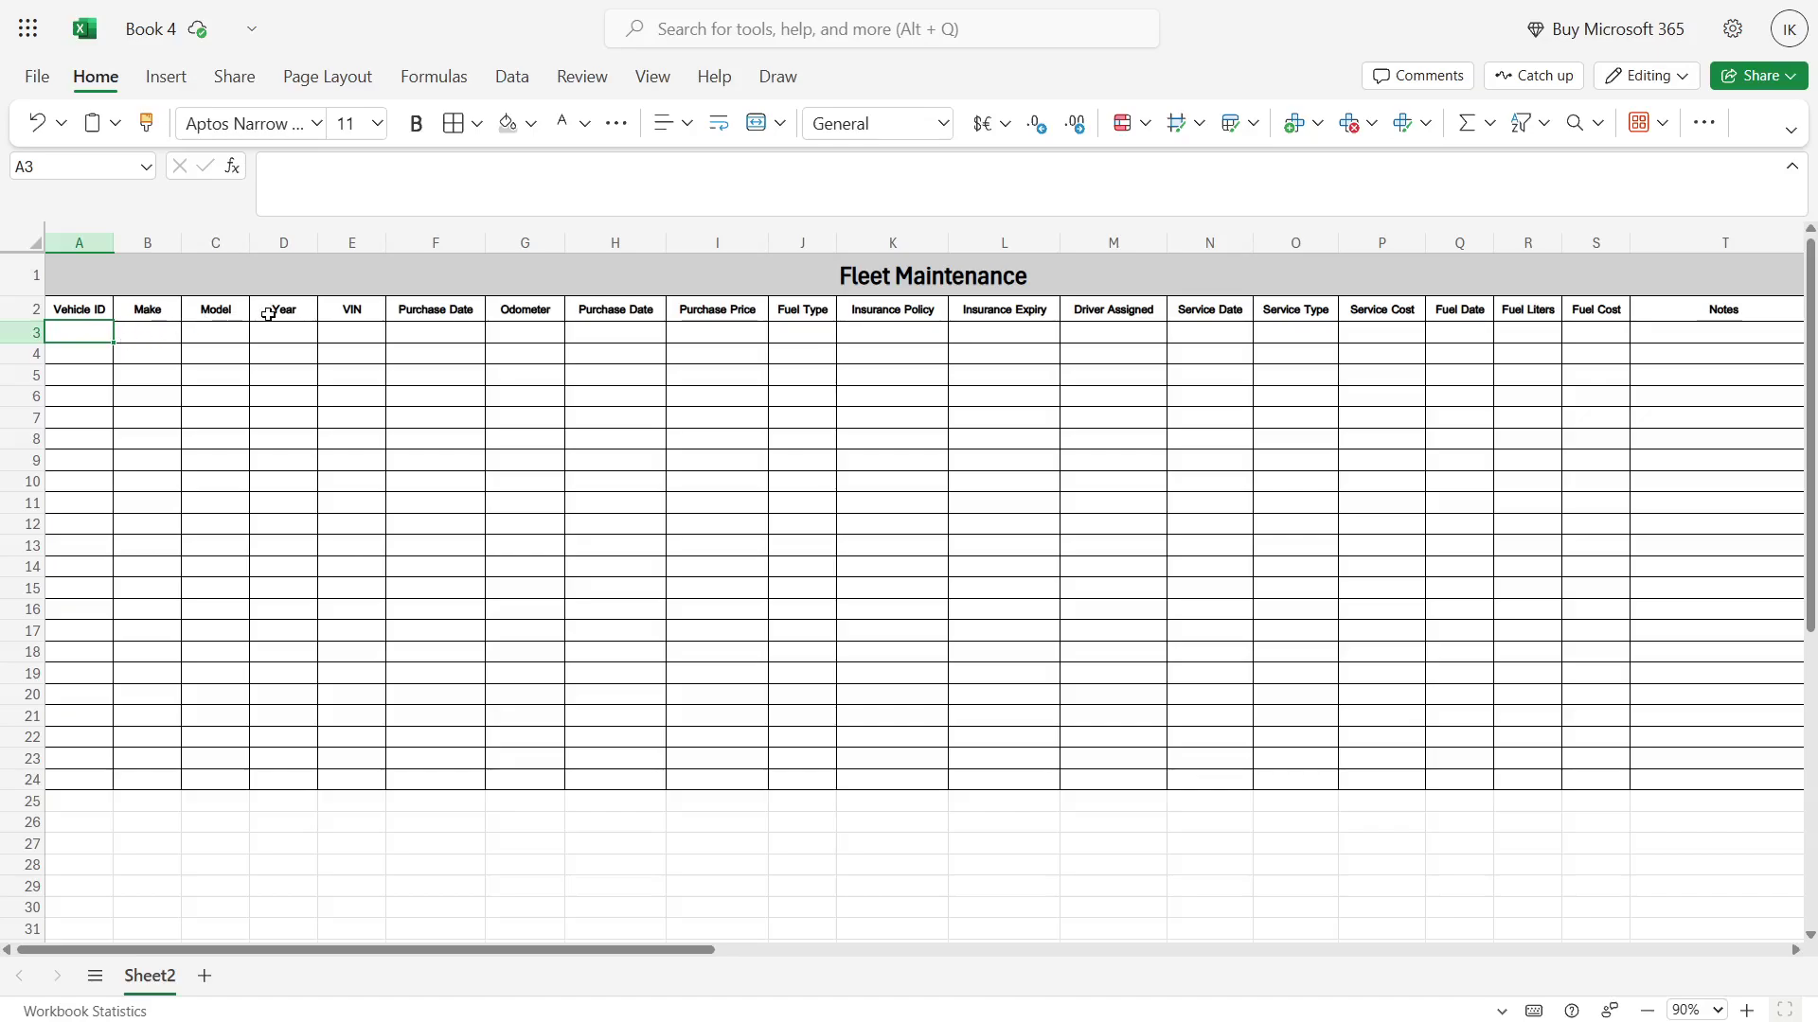
# Step: Enter V001, Ford, F-150 and 2022 into A3:D3 as the first vehicle record
pyautogui.write('V0012')
pyautogui.press('BackSpace')
pyautogui.press('Tab')
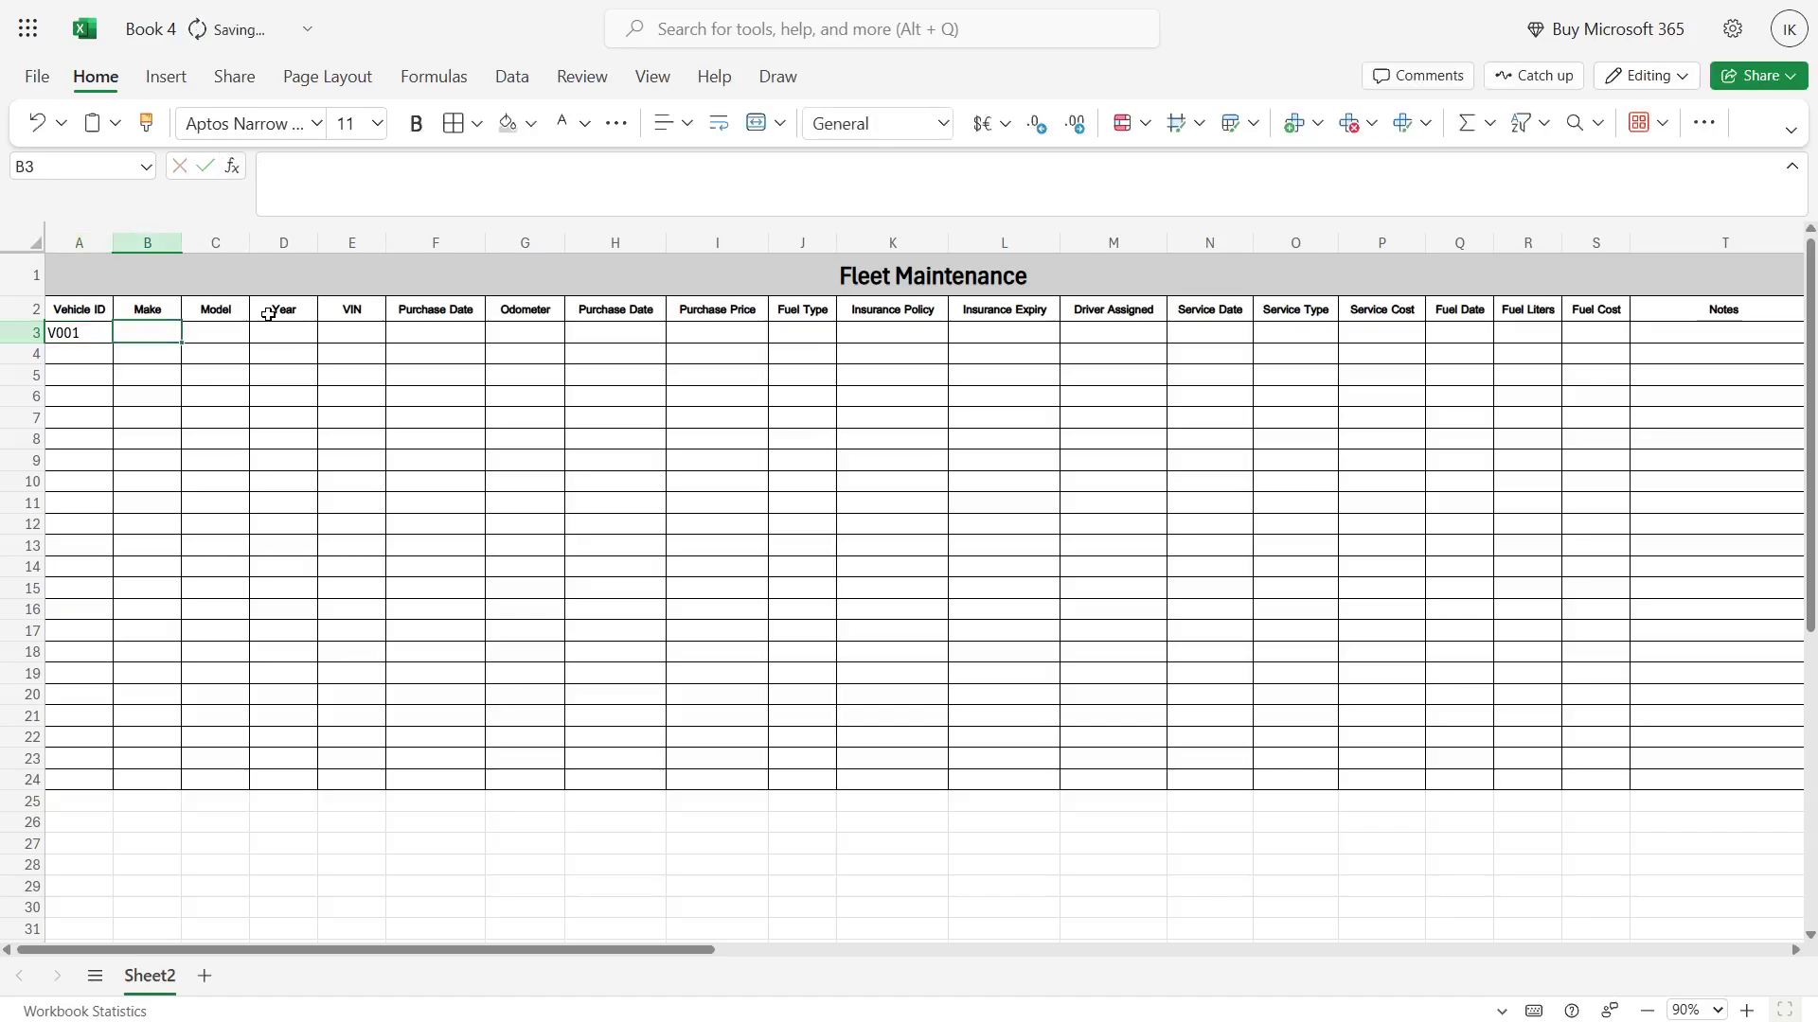
pyautogui.click(77, 368)
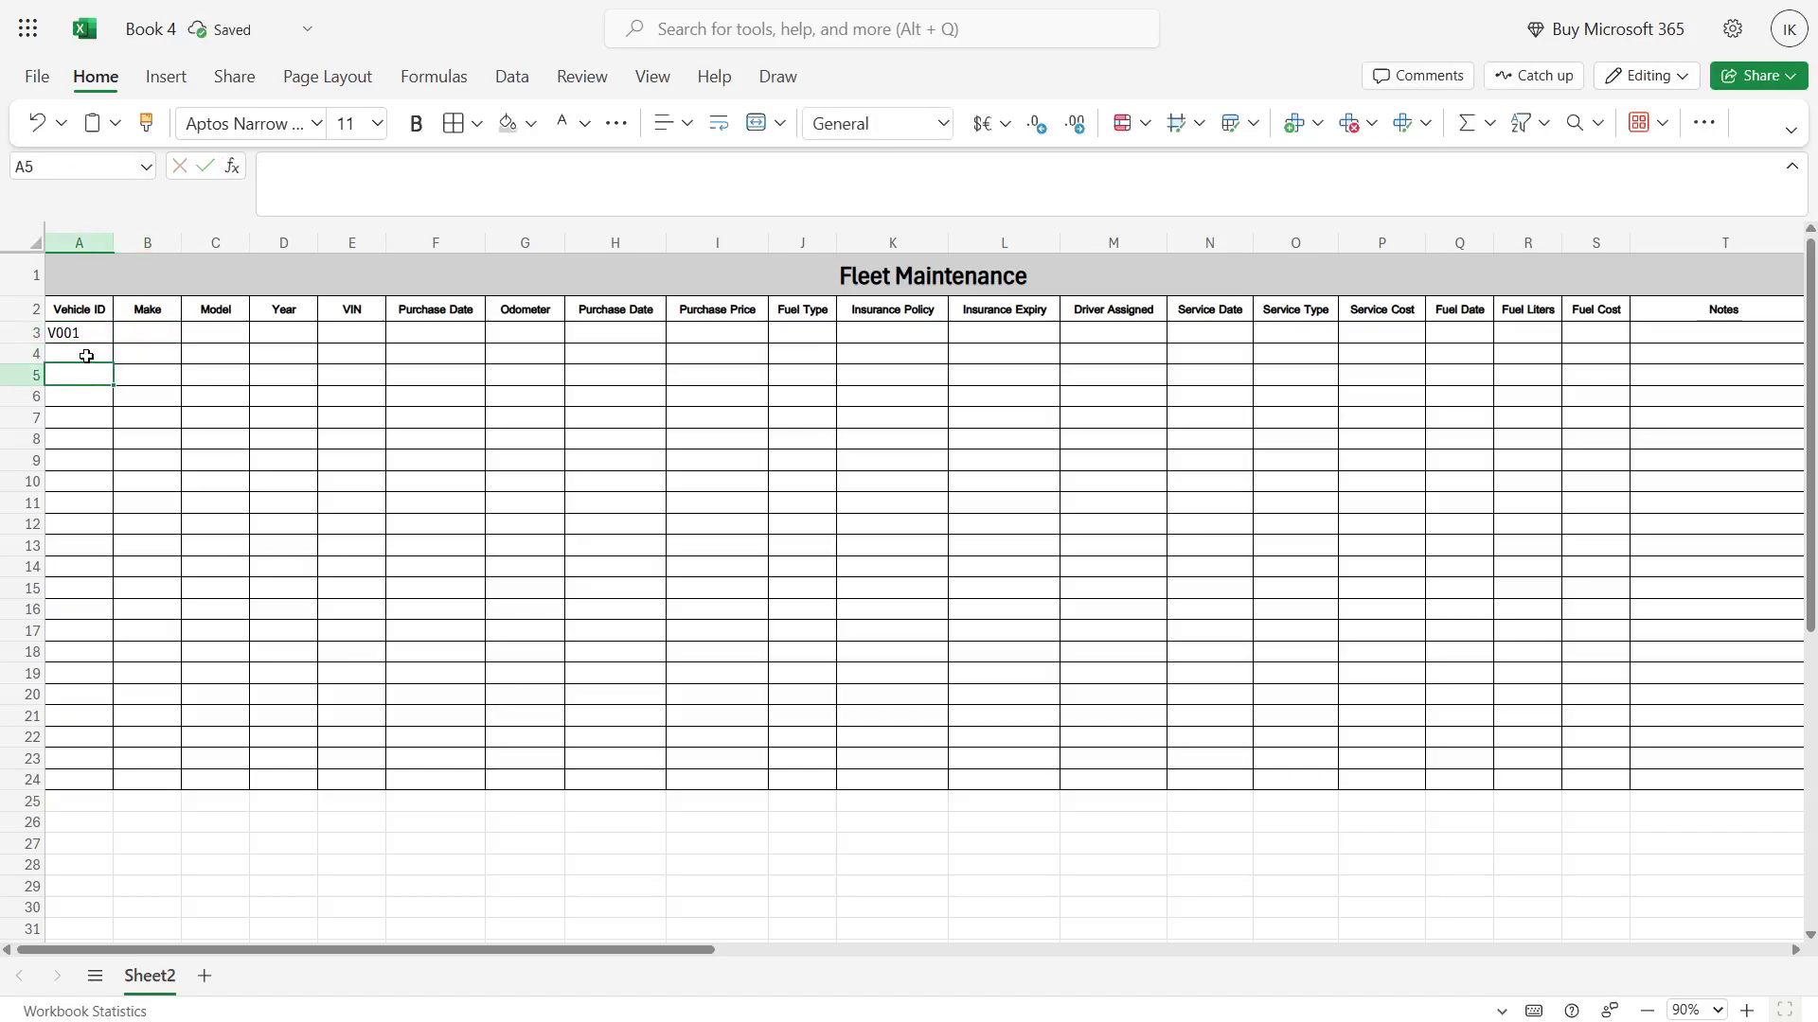
pyautogui.click(82, 357)
pyautogui.click(147, 329)
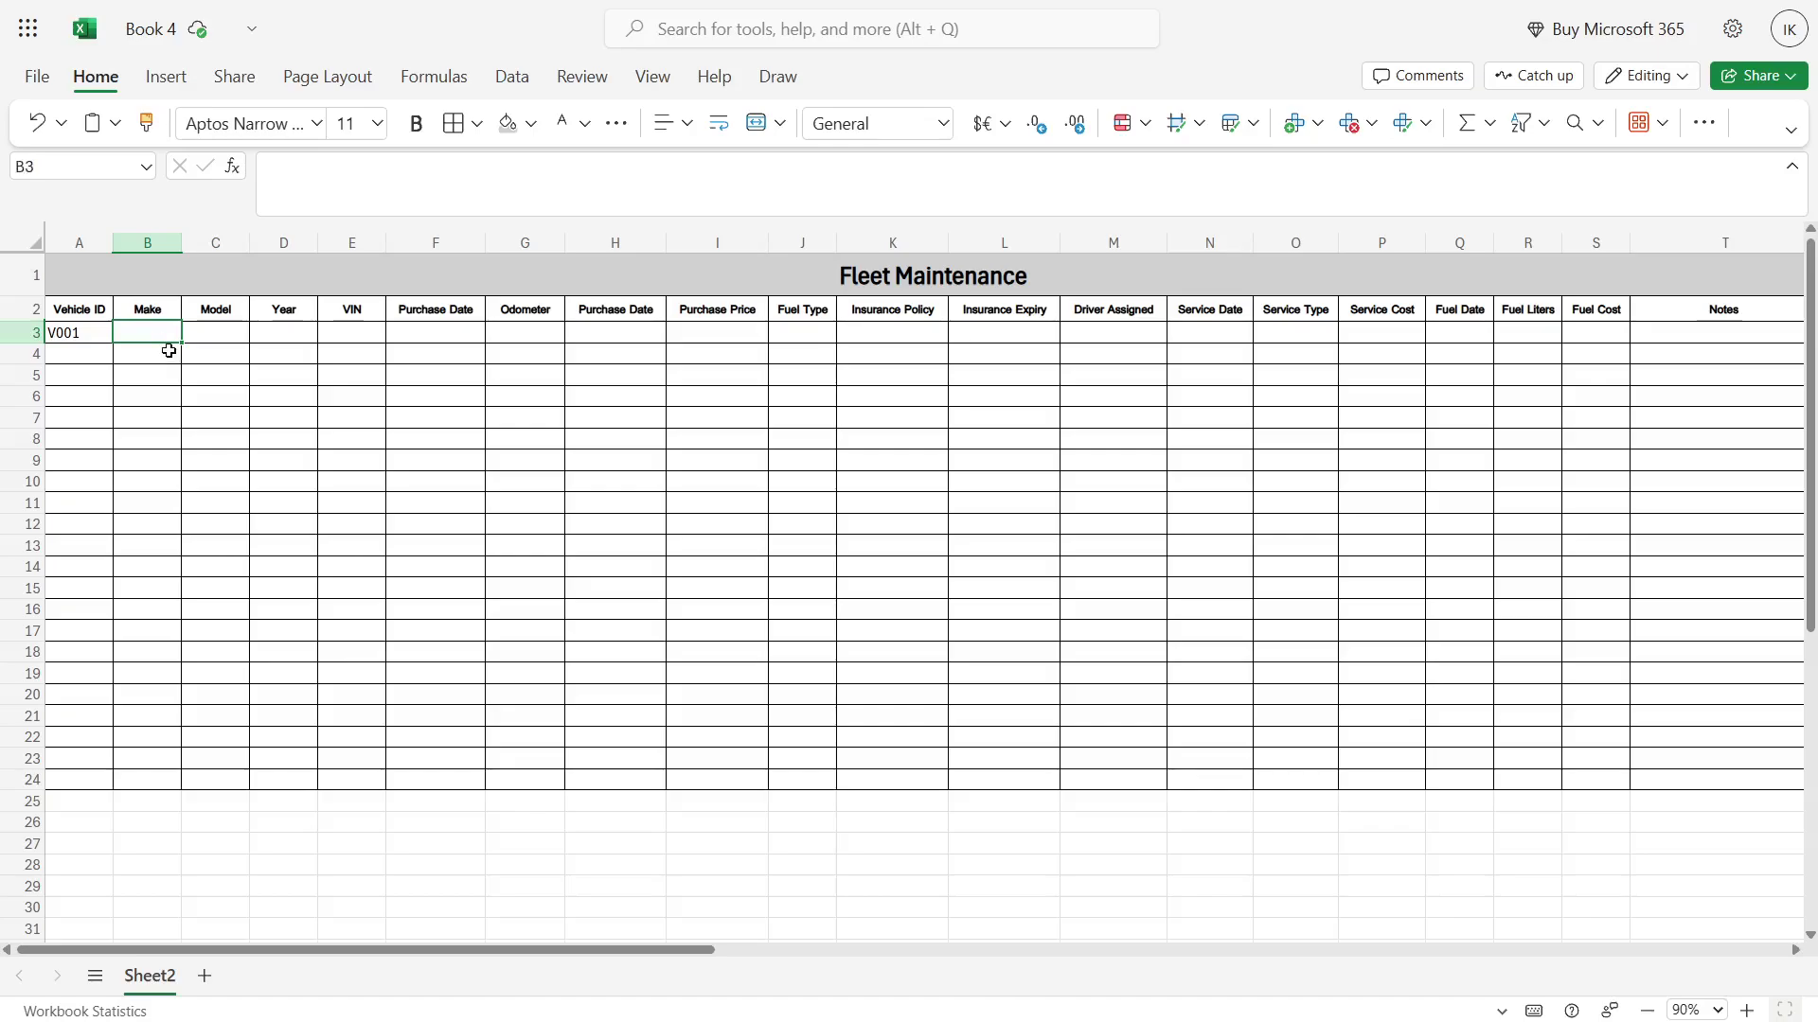
pyautogui.write('Ford')
pyautogui.click(211, 327)
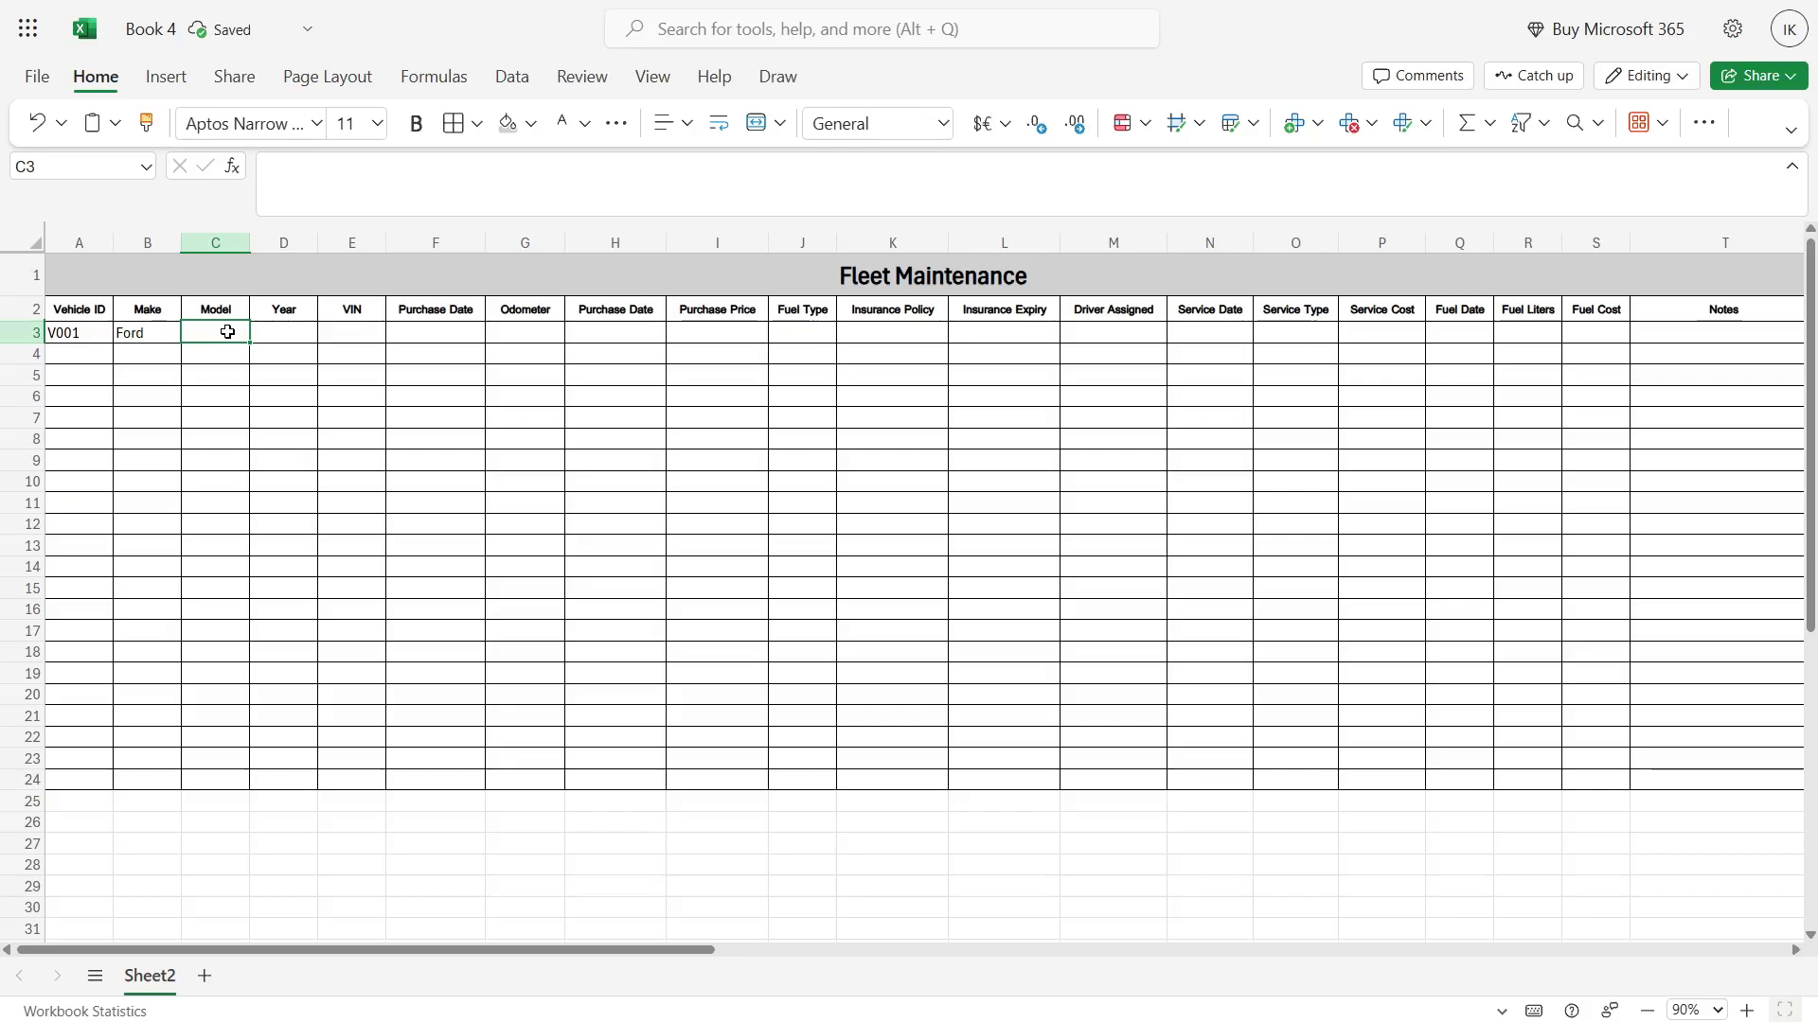
pyautogui.write('F')
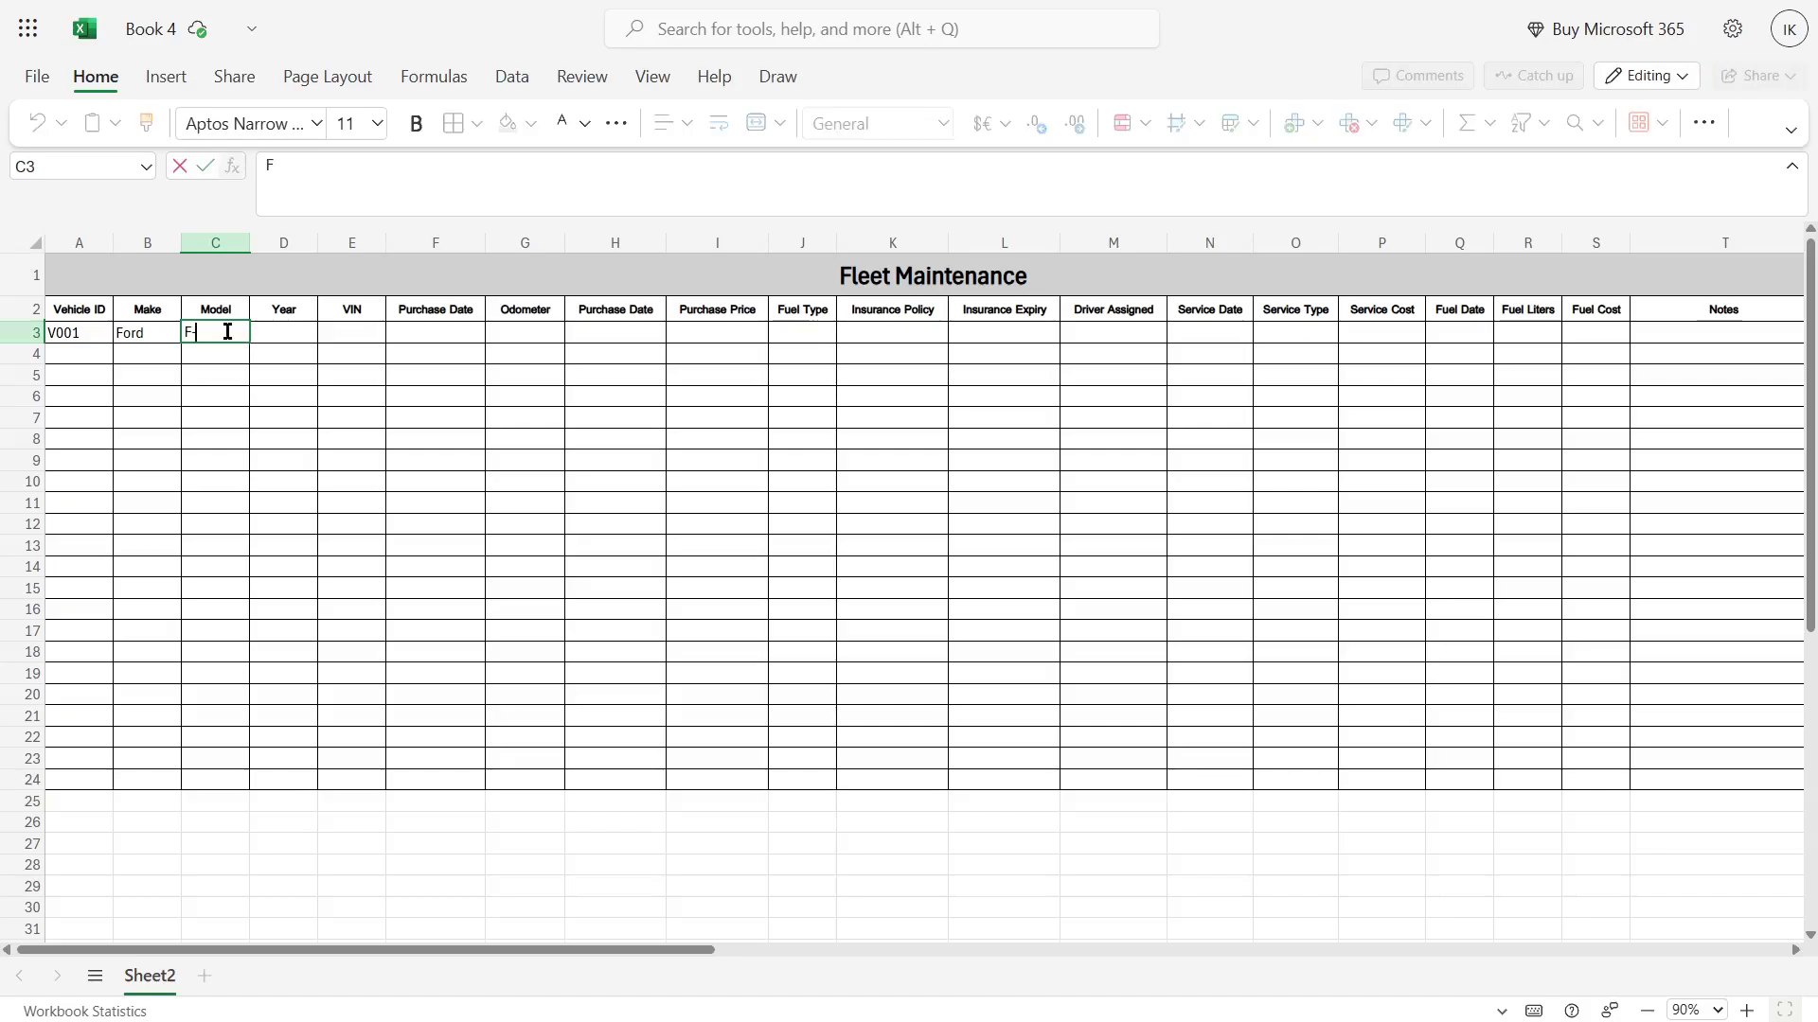
pyautogui.write('-150')
pyautogui.click(293, 338)
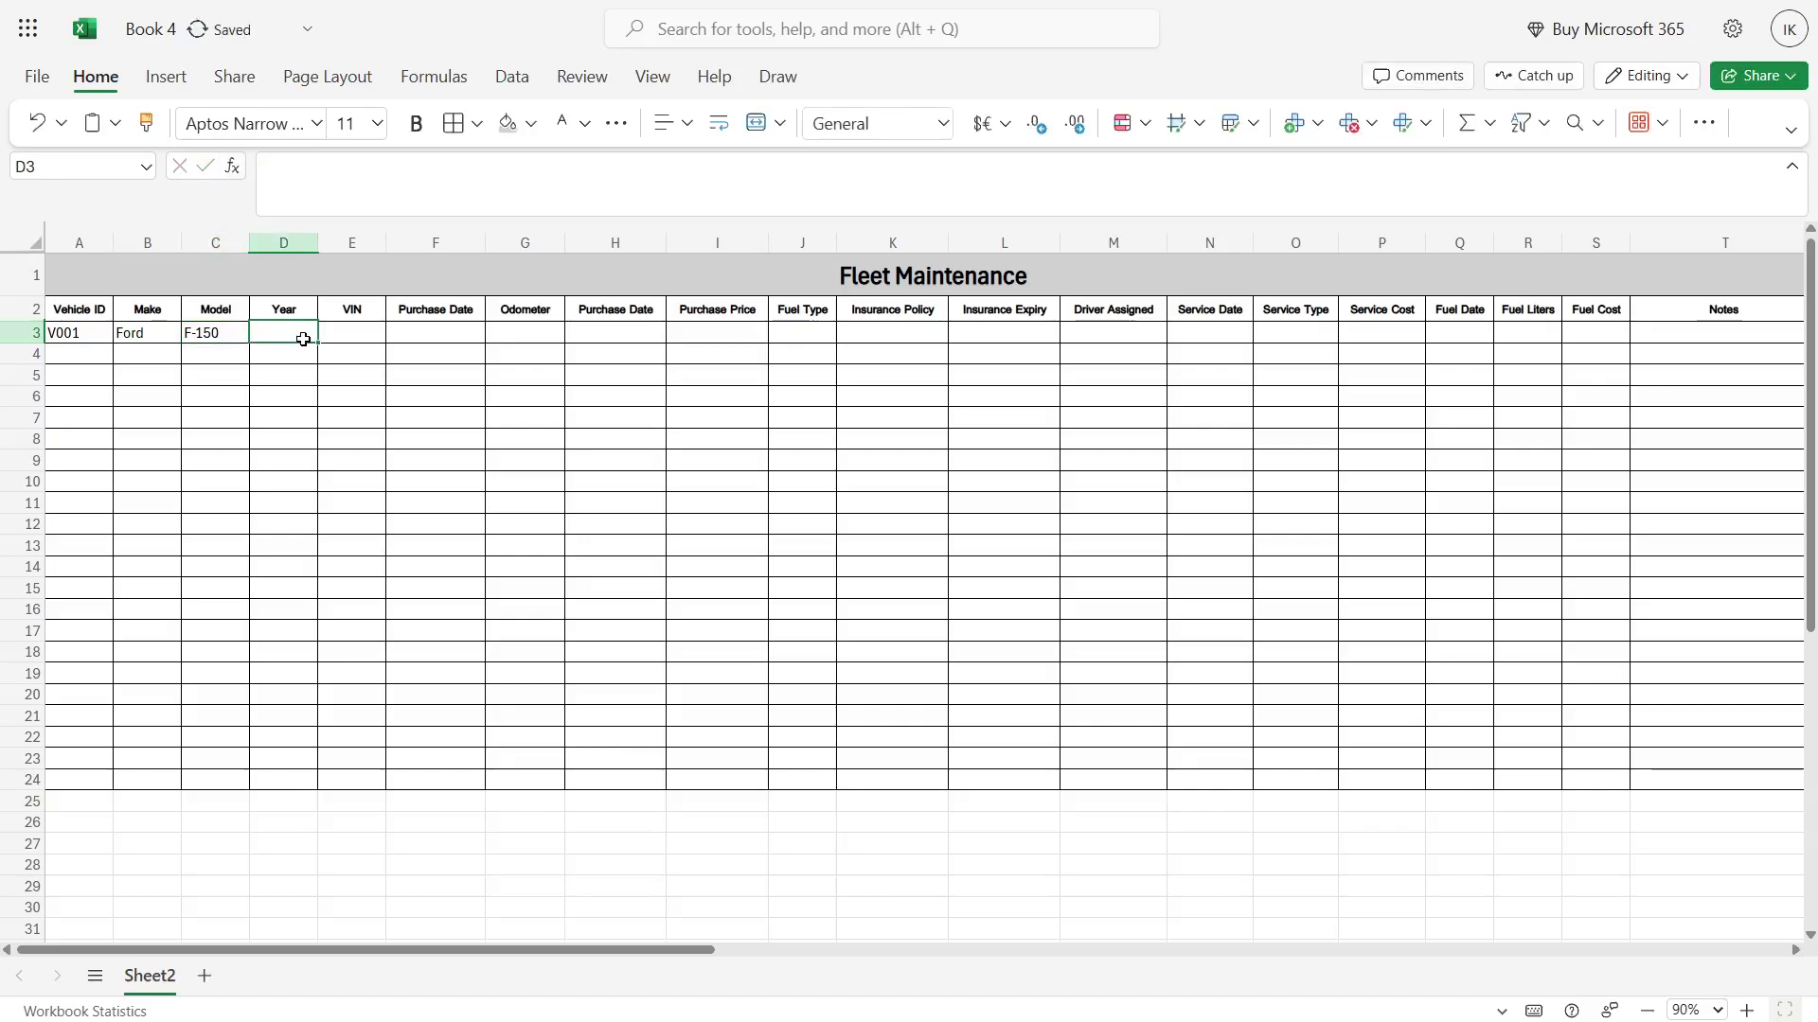
pyautogui.write('20222')
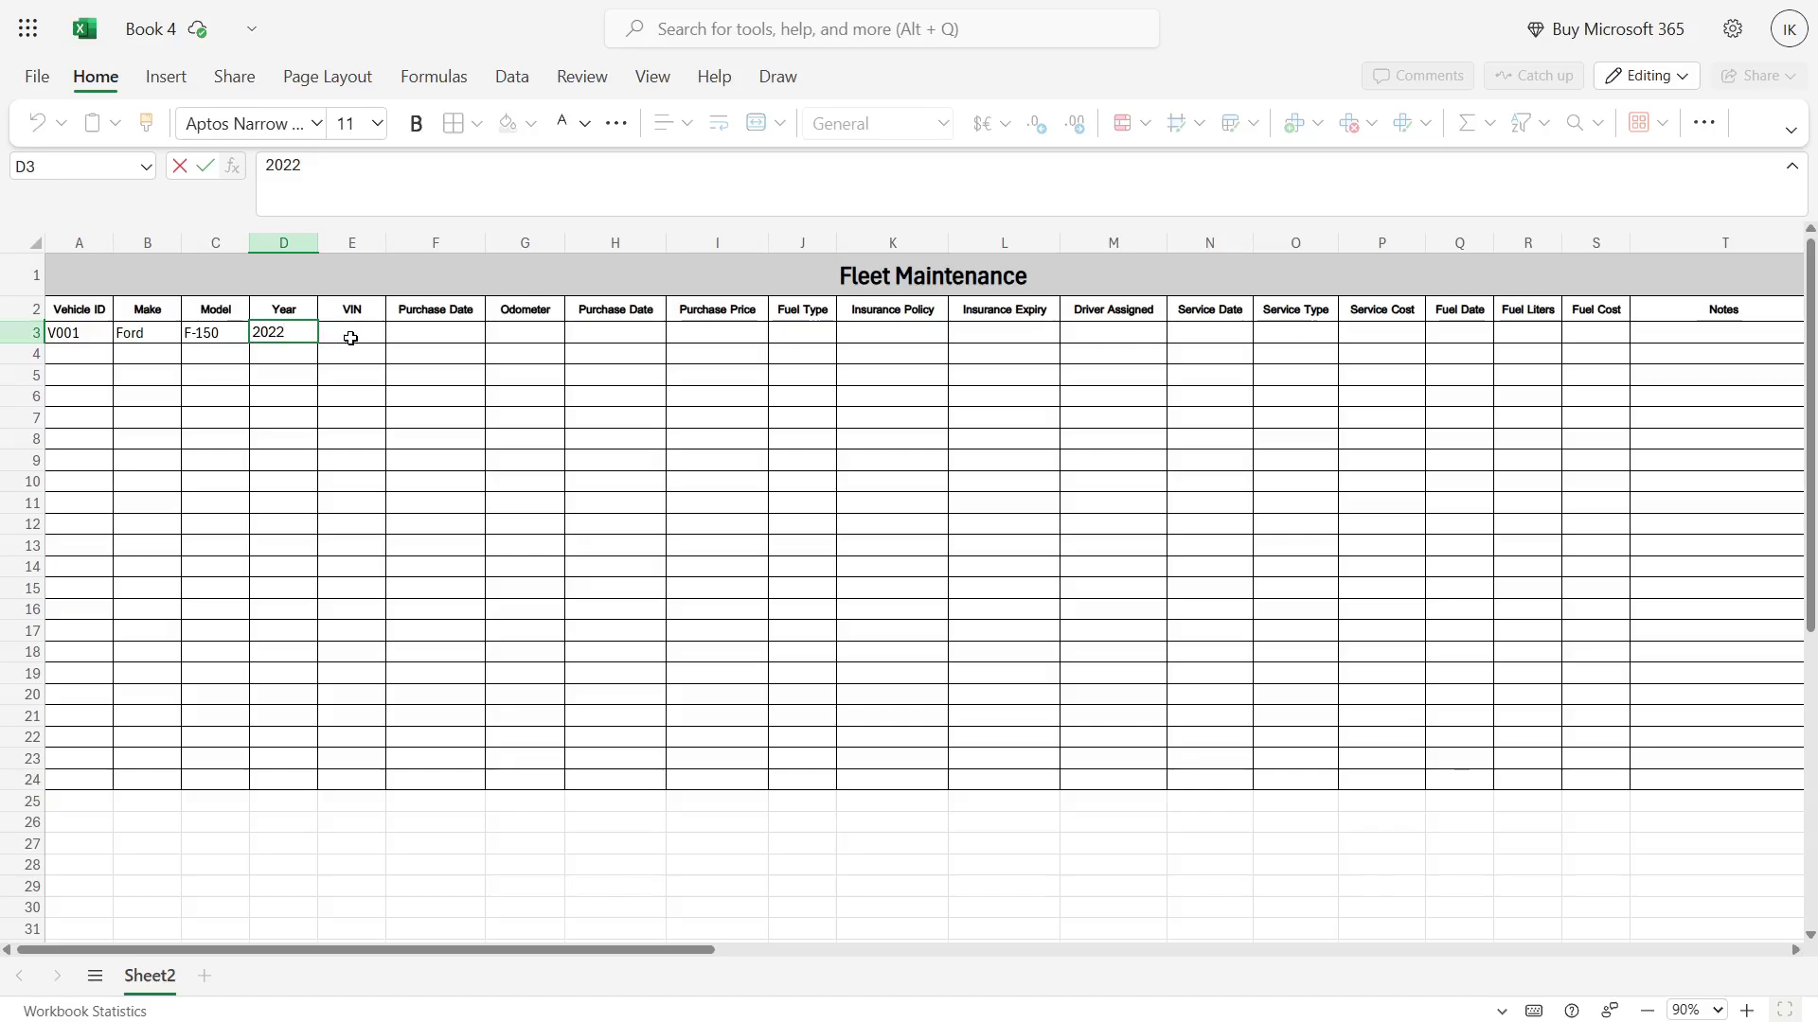
pyautogui.click(350, 337)
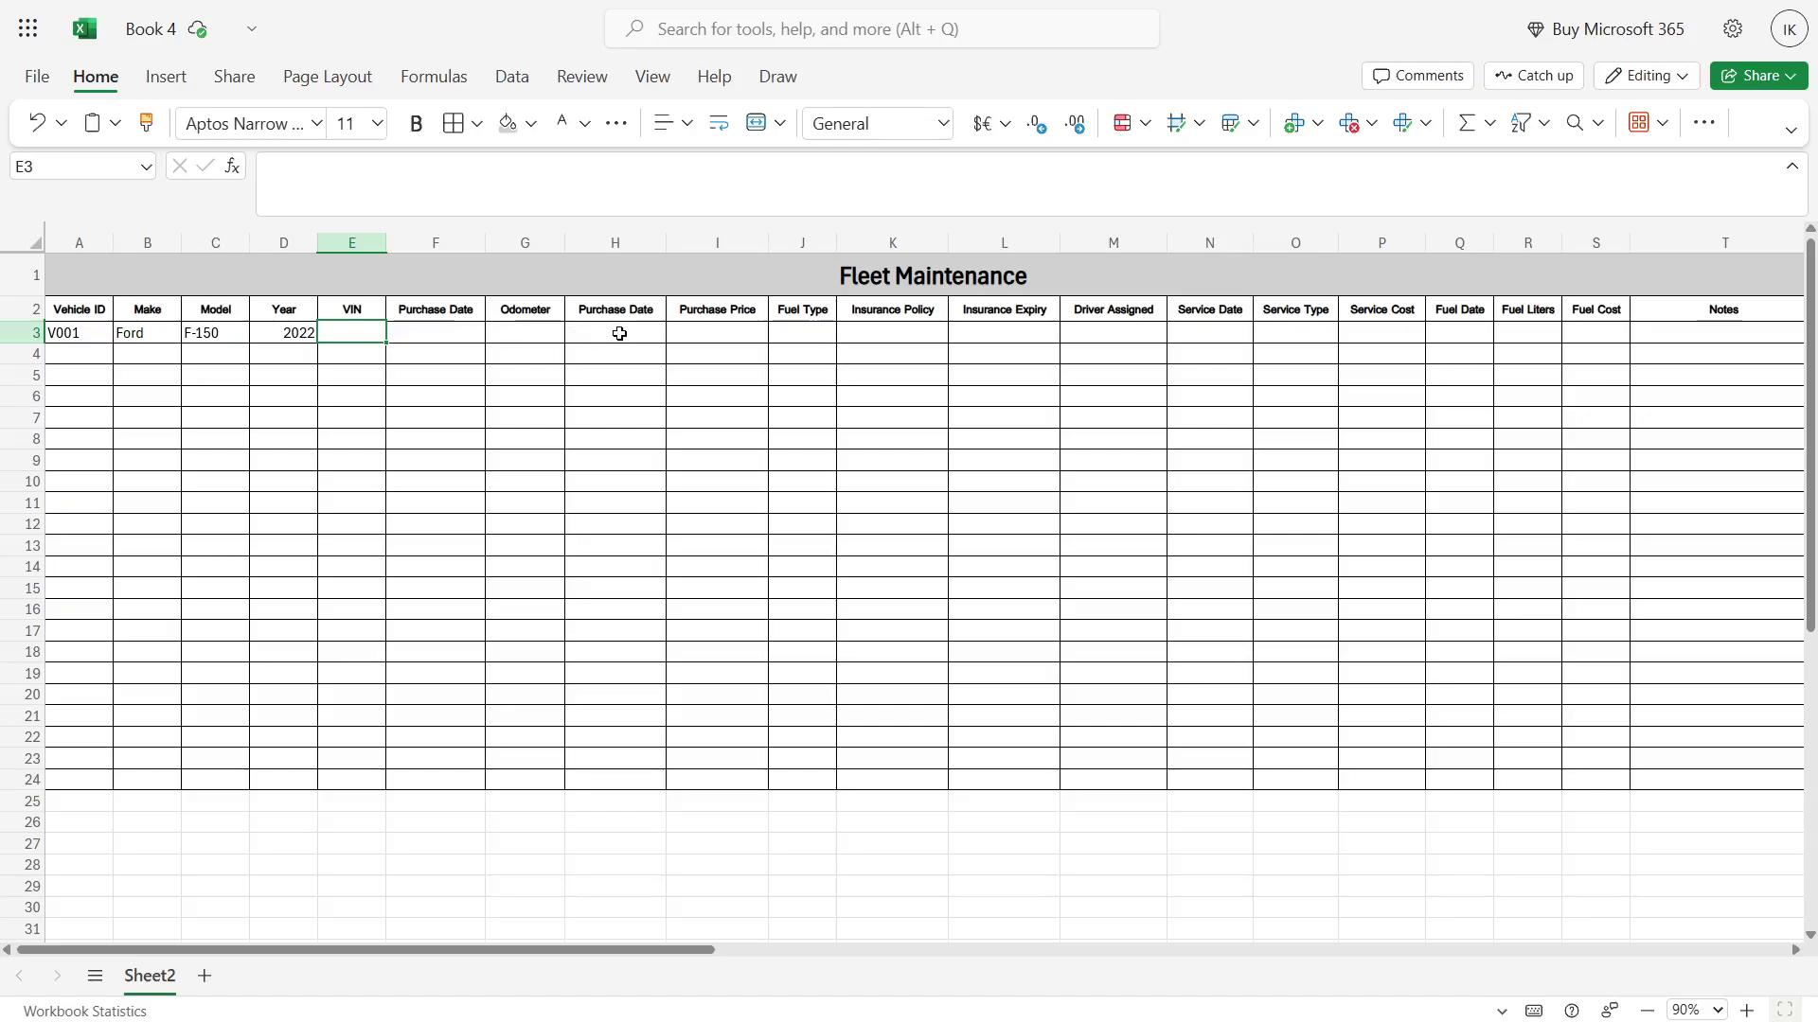
pyautogui.click(440, 241)
pyautogui.press('Delete')
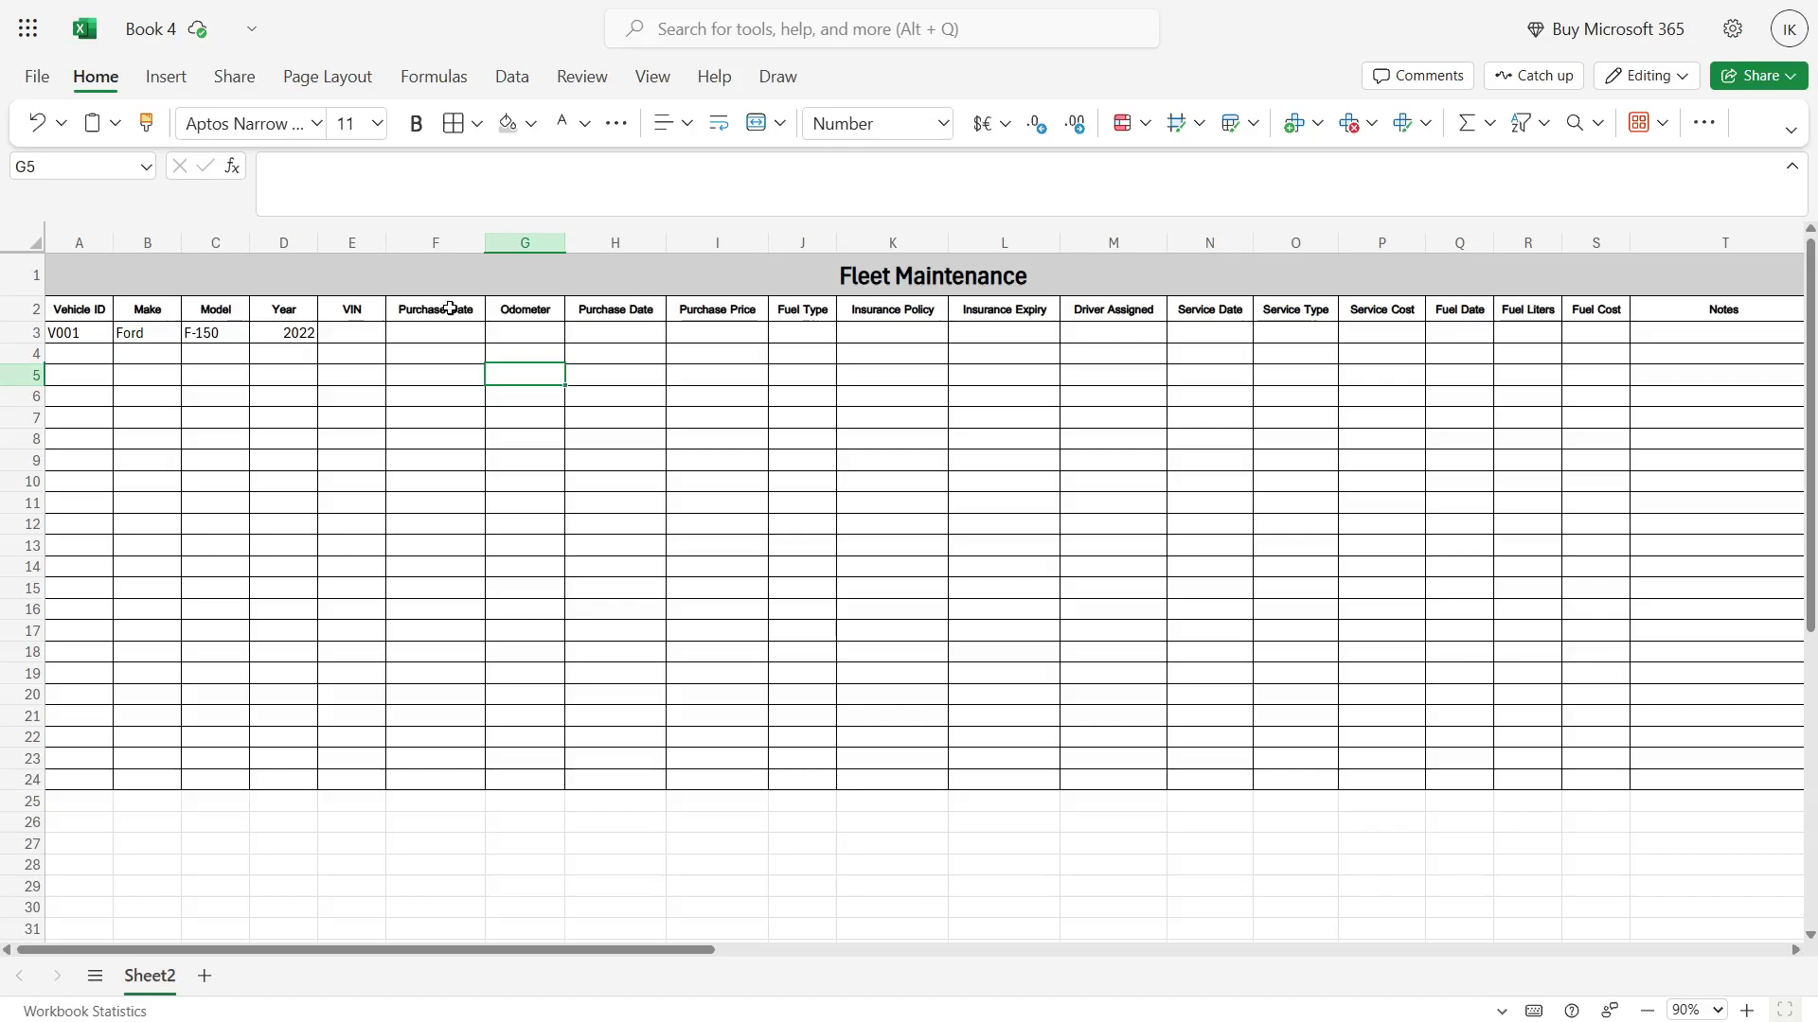
pyautogui.click(449, 308)
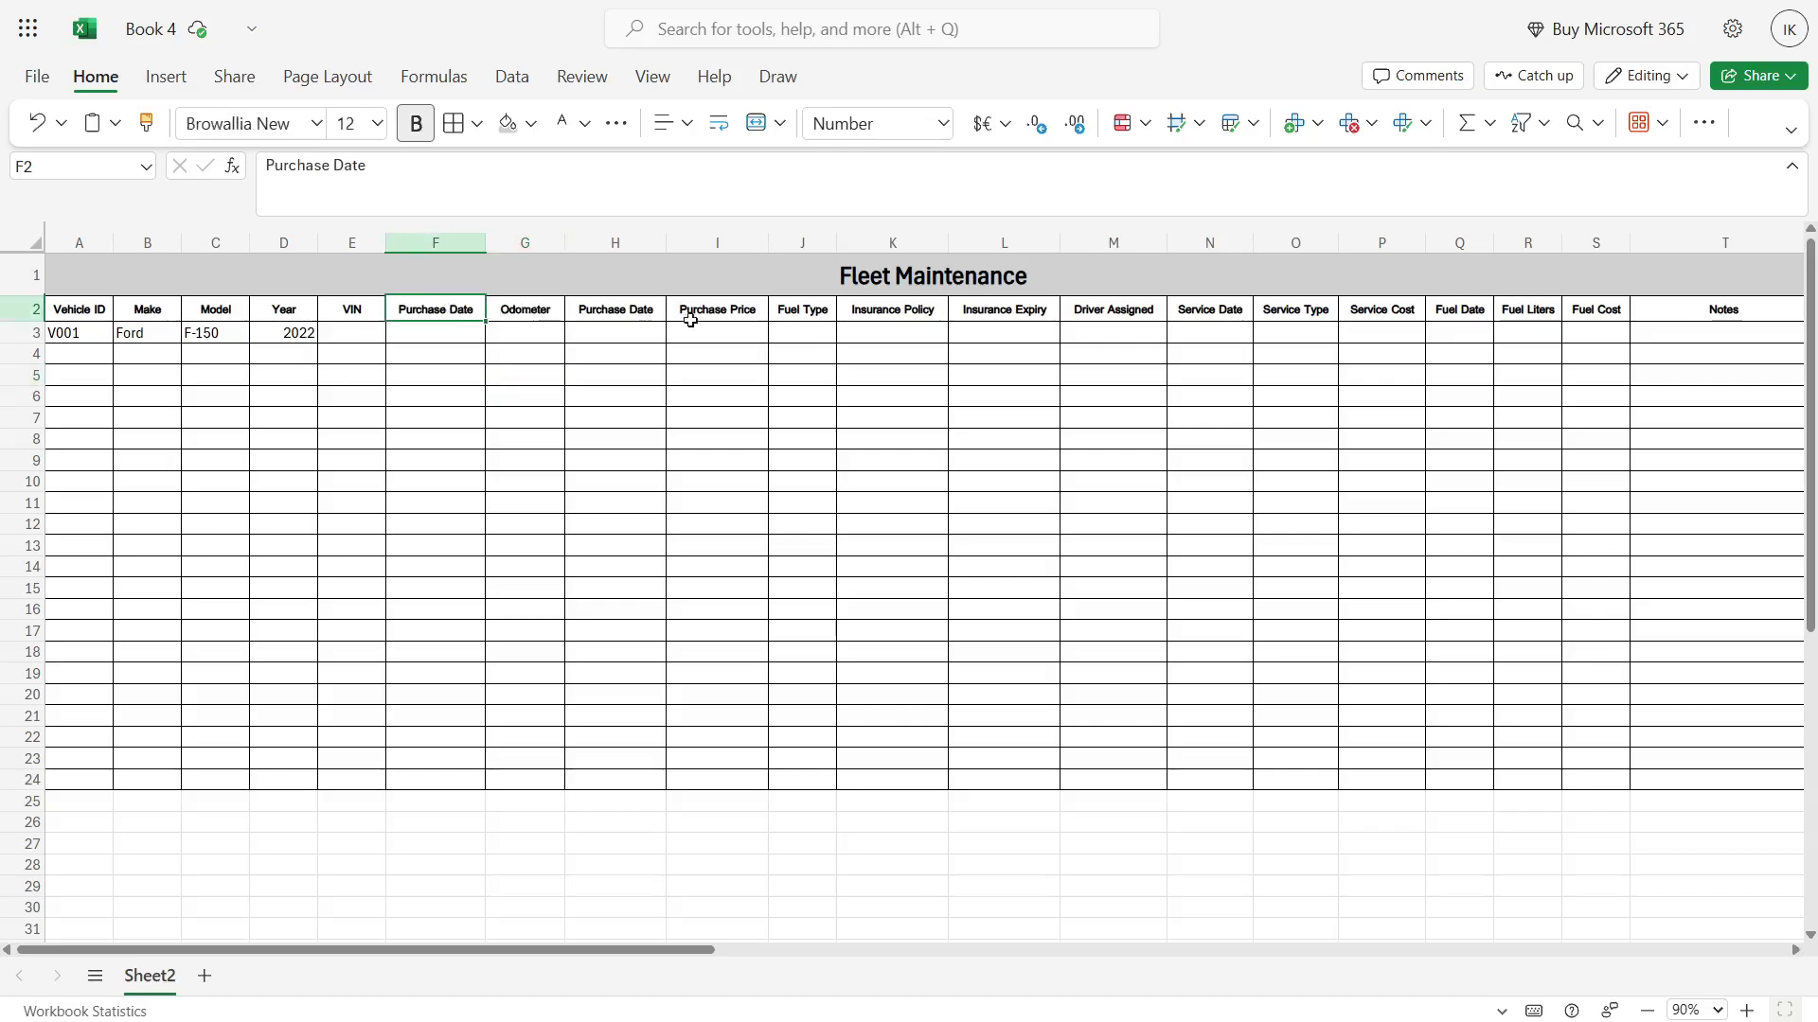